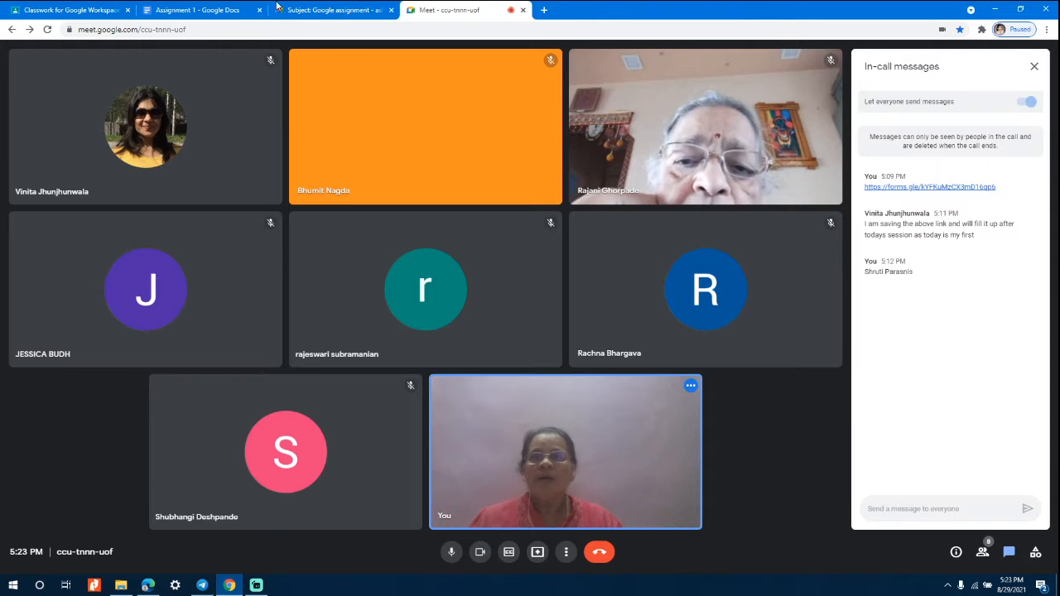
- Open the Google Docs home page from the Google apps list in a new browser tab
{"action": "left_click", "coordinate": [544, 10]}
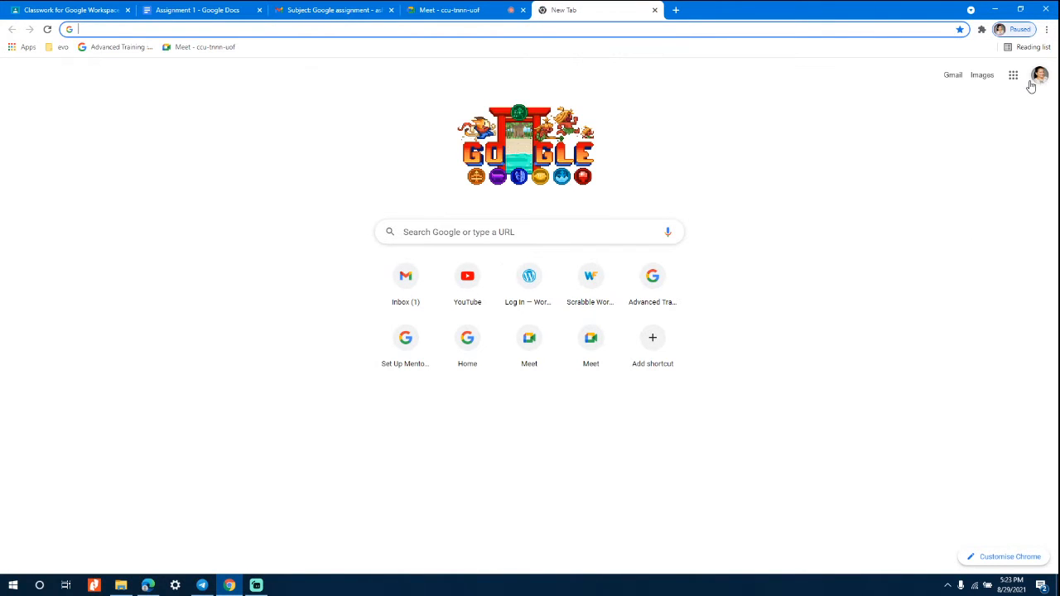
{"action": "left_click", "coordinate": [1014, 75]}
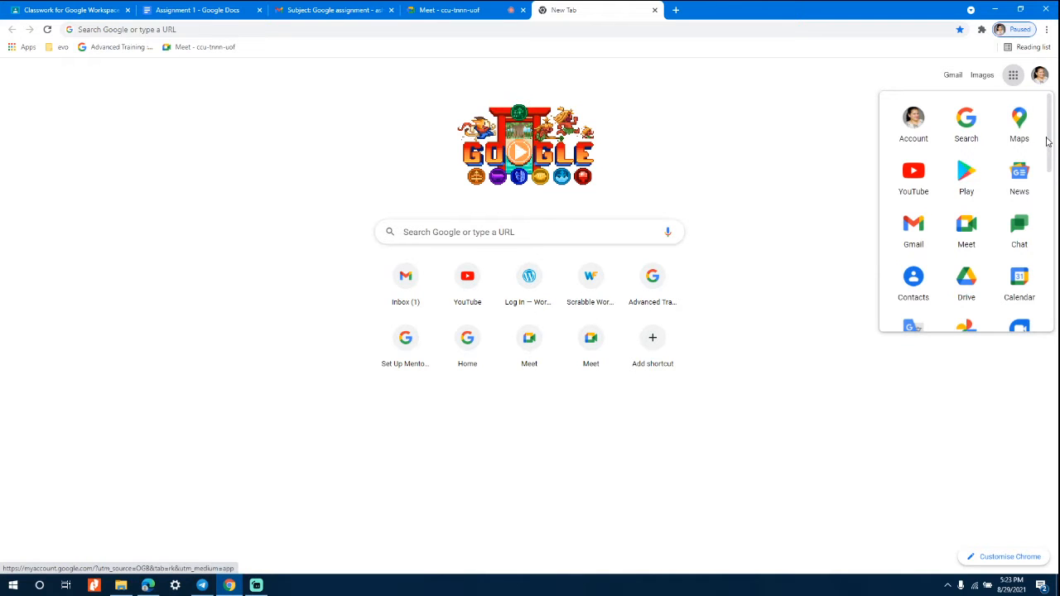
{"action": "scroll", "coordinate": [1048, 149], "scroll_direction": "down", "scroll_amount": 1}
{"action": "scroll", "coordinate": [1049, 157], "scroll_direction": "down", "scroll_amount": 2}
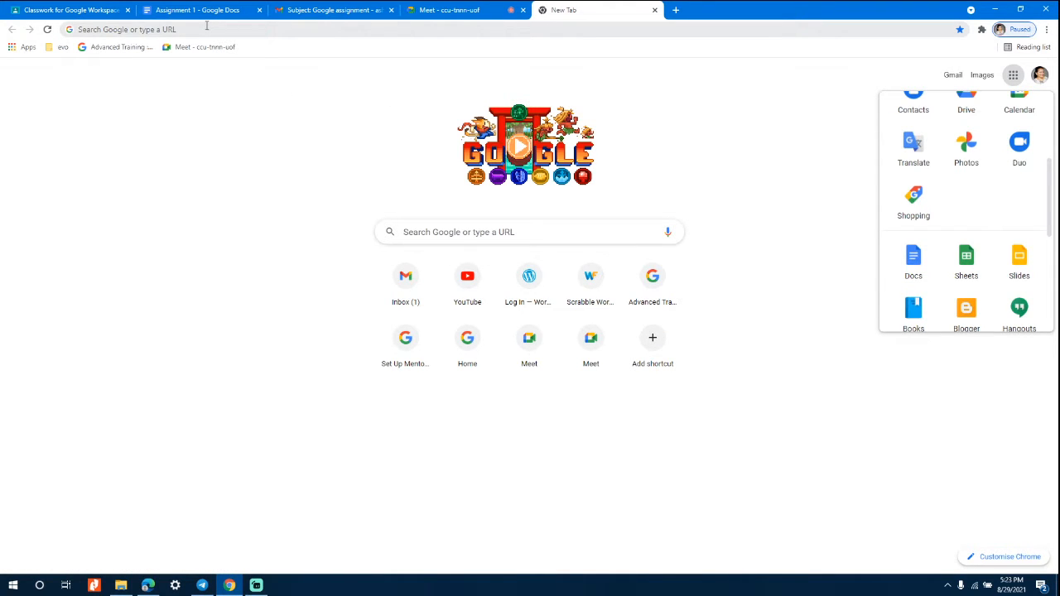
{"action": "left_click", "coordinate": [916, 259]}
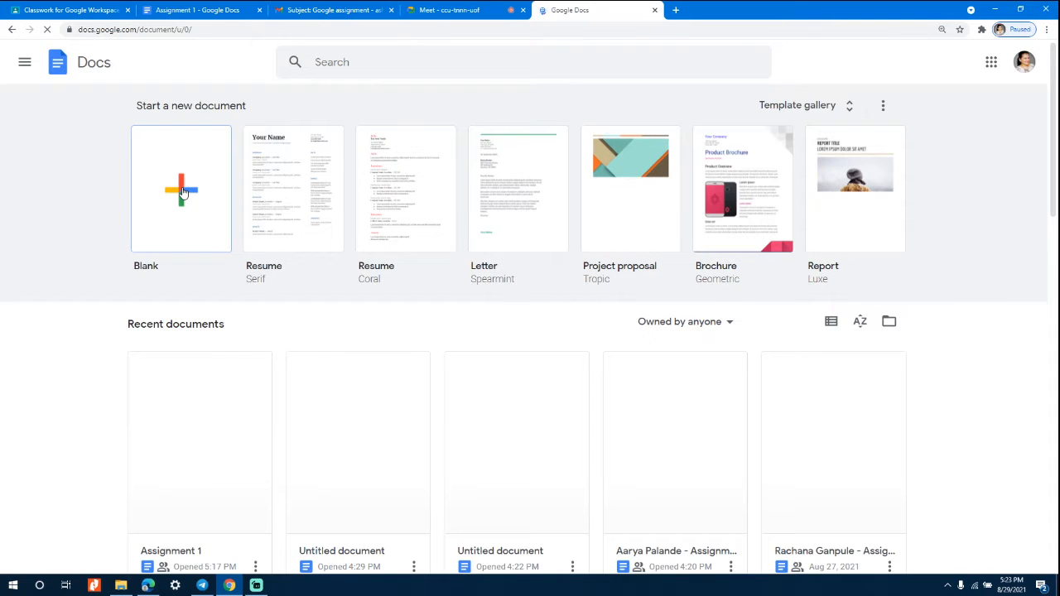
- Switch to the Google Meet call and admit the participant who is waiting to join
{"action": "left_click", "coordinate": [488, 10]}
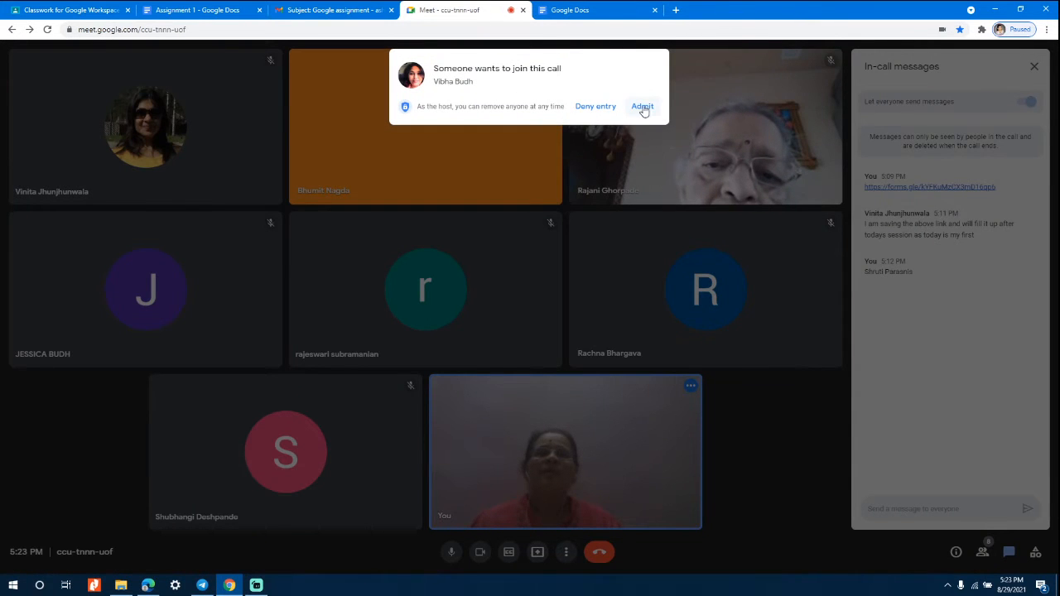
{"action": "left_click", "coordinate": [642, 107]}
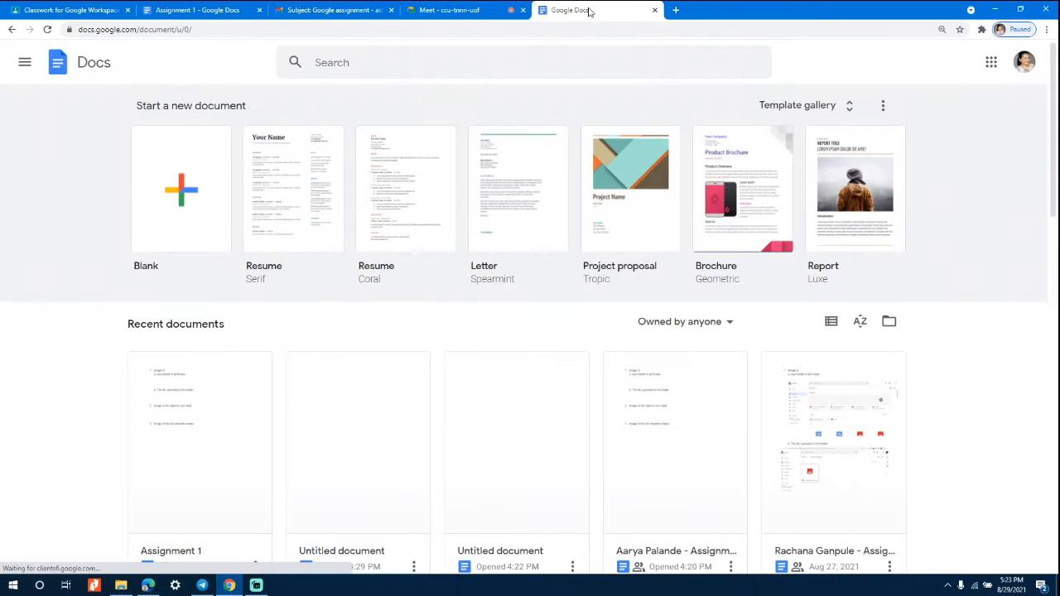
- Return to the Google Docs home page and create a blank document
{"action": "left_click", "coordinate": [592, 10]}
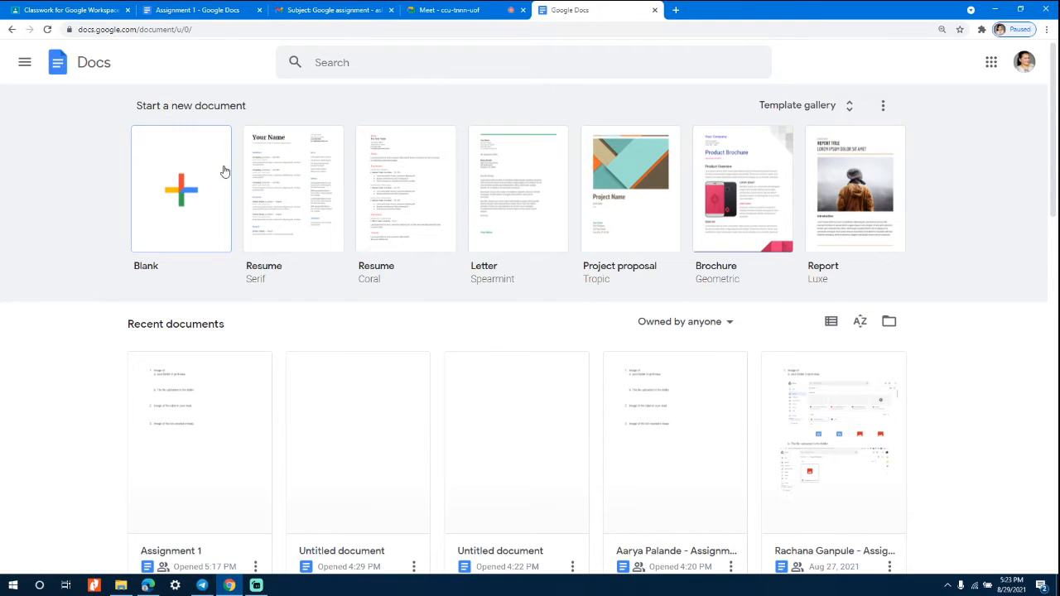
{"action": "left_click", "coordinate": [181, 192]}
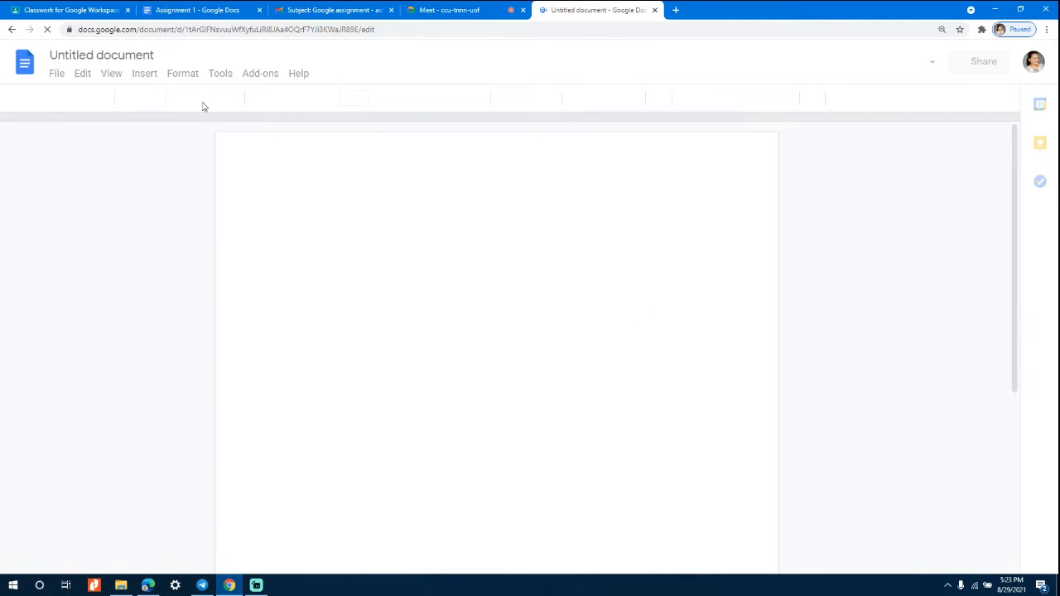
- Leave the image preview in Gmail, open Google Drive from there, and create a new Google Docs document in My Drive
{"action": "left_click", "coordinate": [335, 10]}
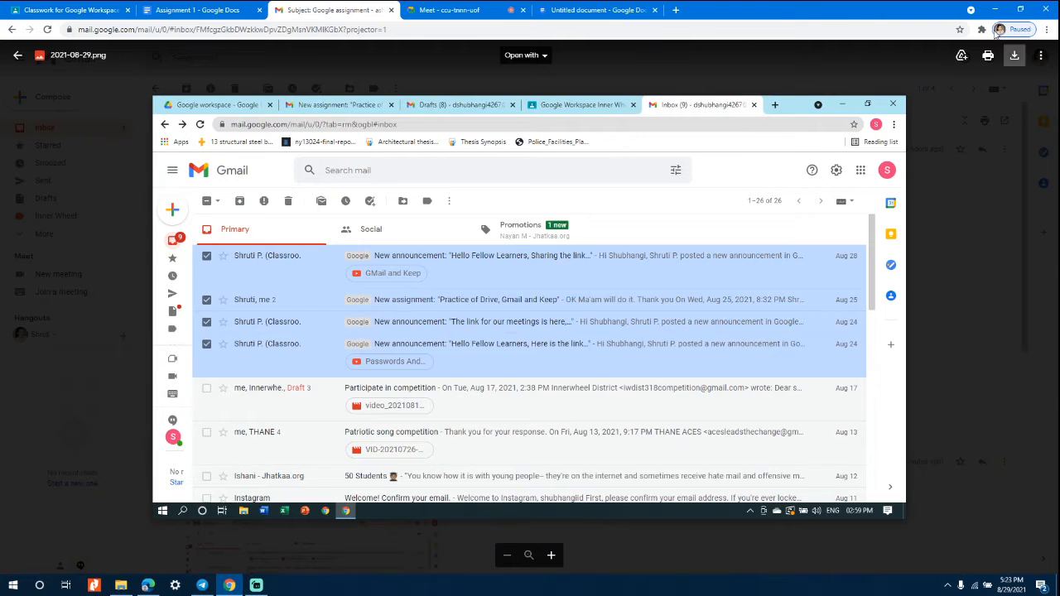
{"action": "left_click", "coordinate": [17, 55]}
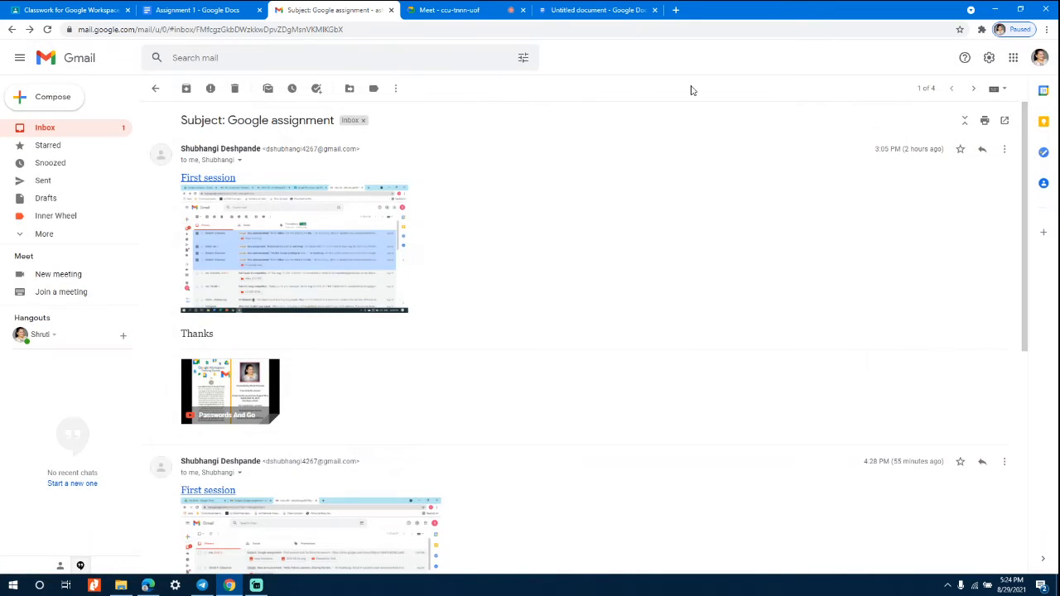
{"action": "left_click", "coordinate": [1012, 57]}
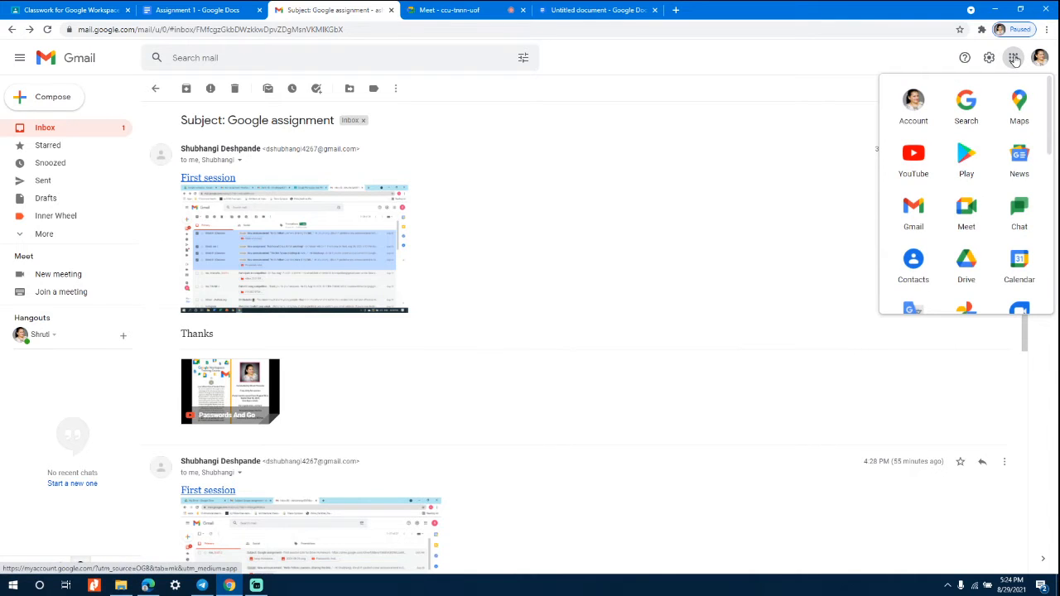
{"action": "left_click", "coordinate": [966, 261]}
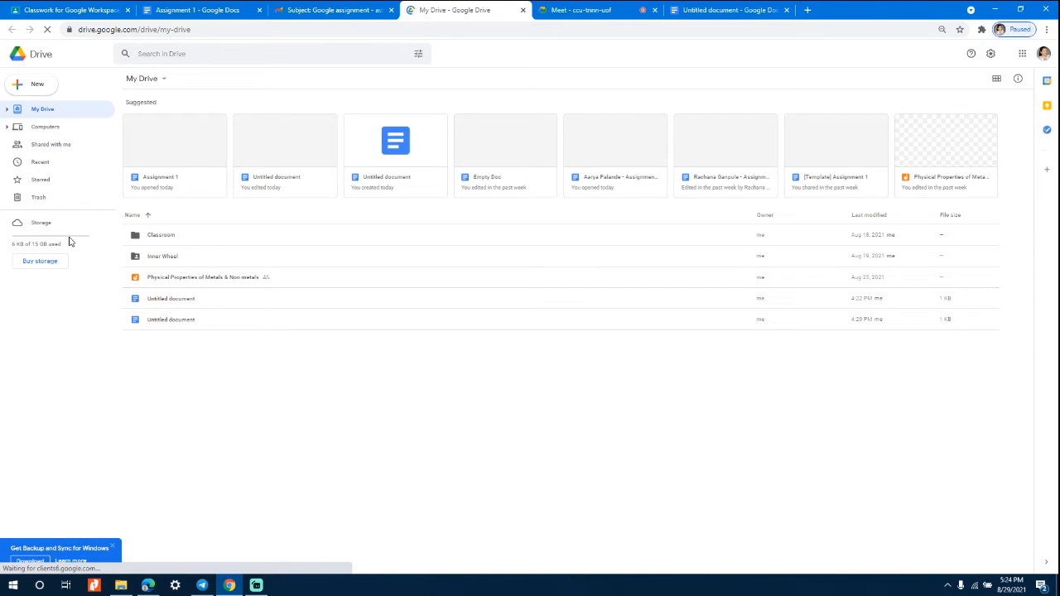
{"action": "left_click", "coordinate": [25, 87]}
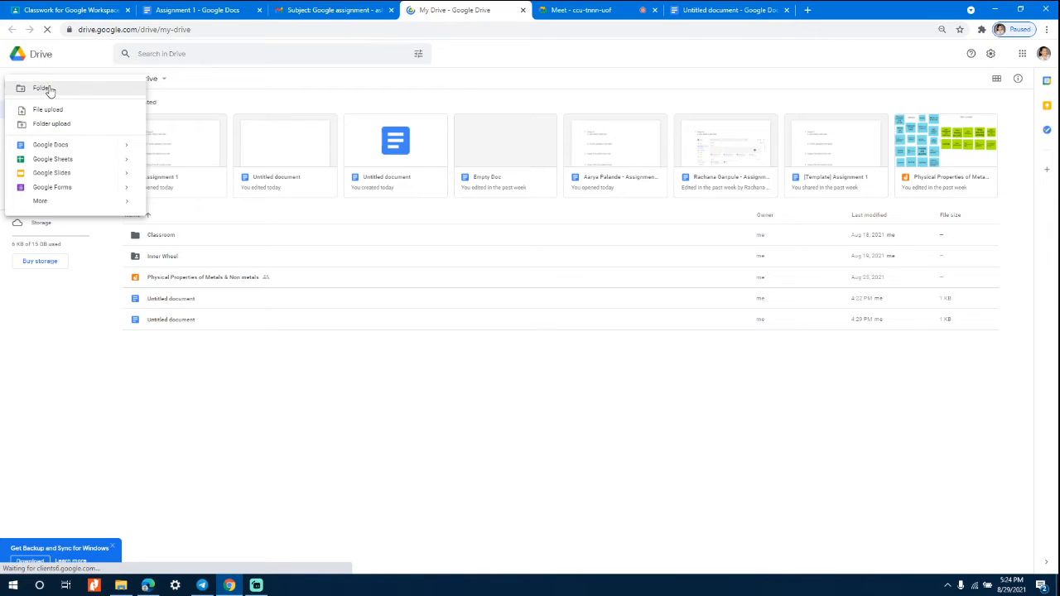
{"action": "left_click", "coordinate": [70, 148]}
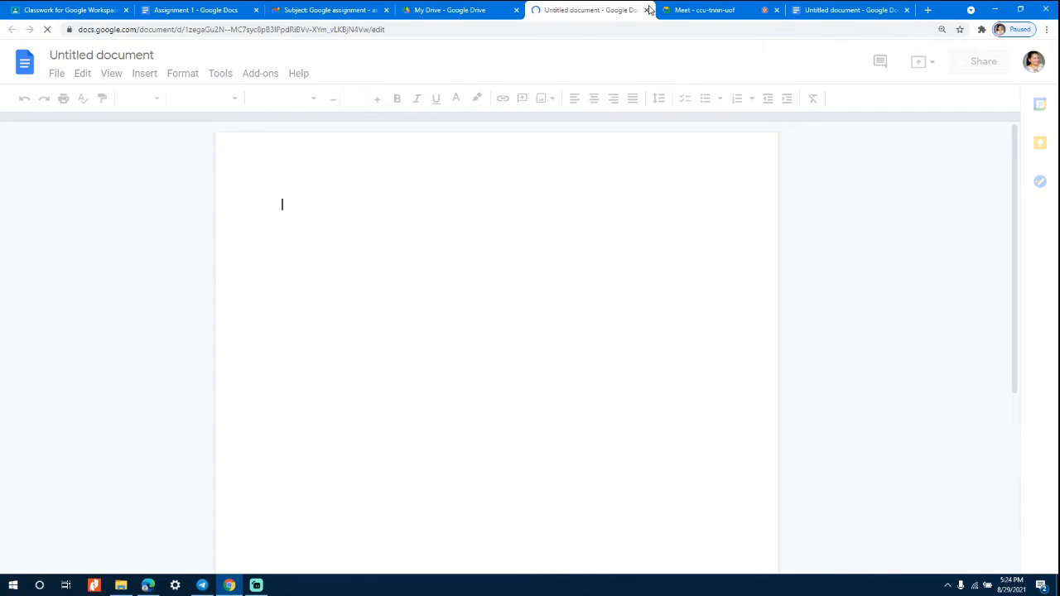
- Close both untitled documents, the Meet call and Google Drive, leaving the Gmail message open
{"action": "left_click", "coordinate": [647, 11]}
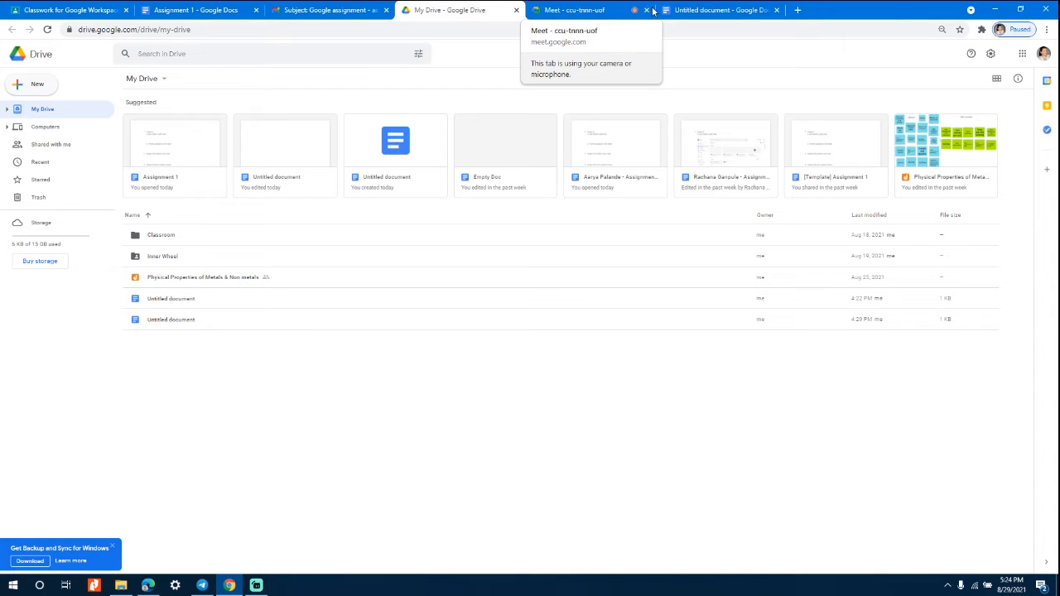
{"action": "left_click", "coordinate": [647, 11]}
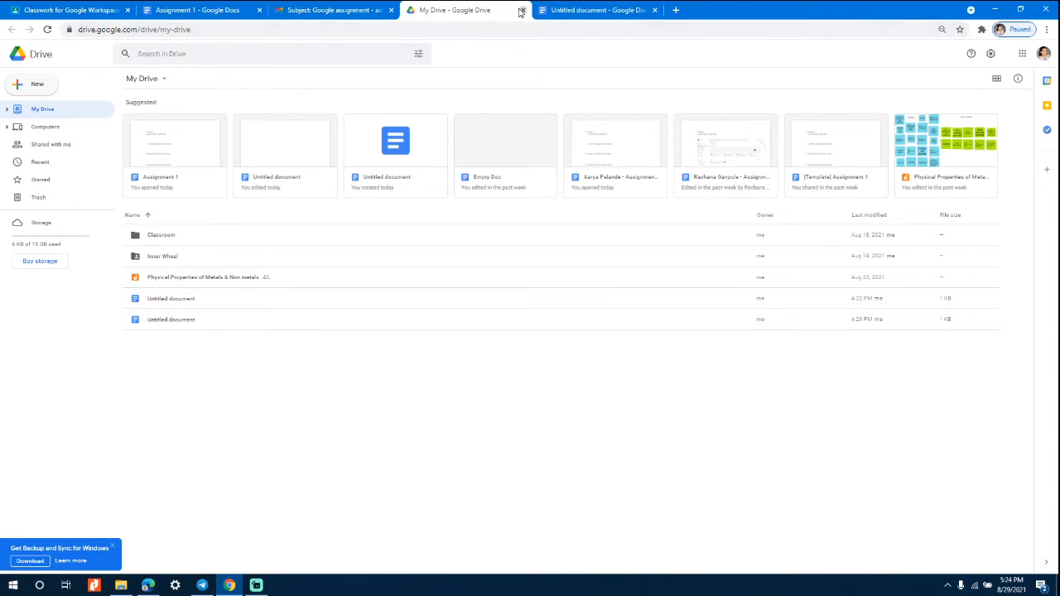
{"action": "left_click", "coordinate": [654, 10]}
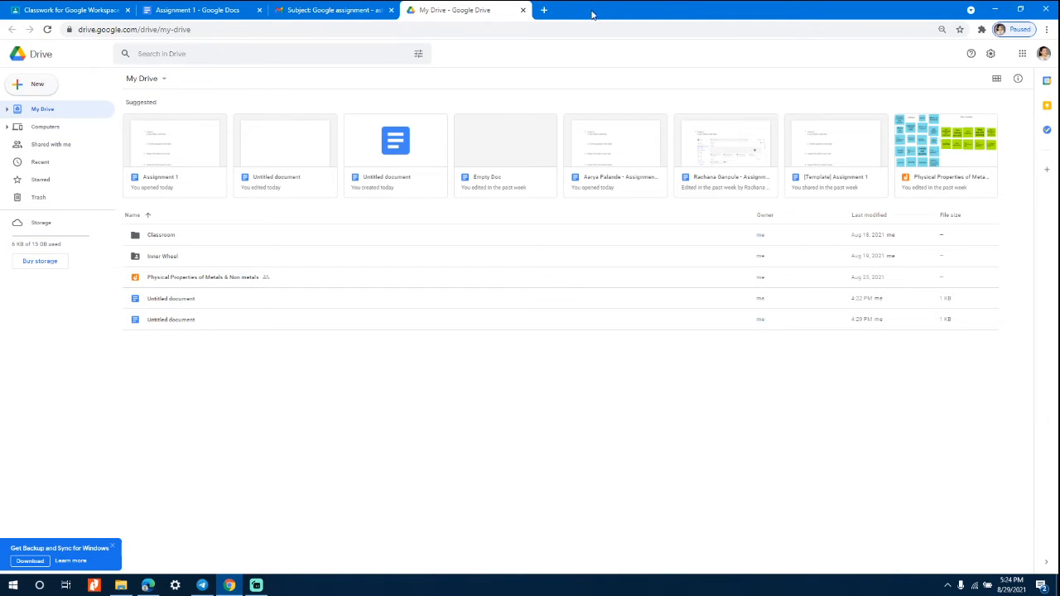
{"action": "left_click", "coordinate": [522, 10]}
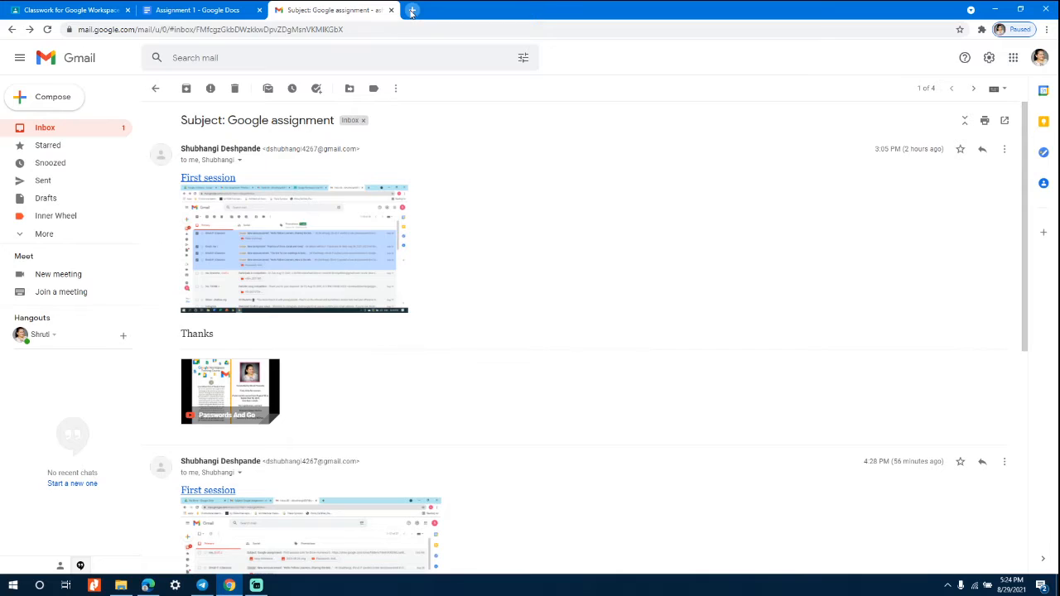
- Reopen the bookmarked Google Meet call, rejoin it and unmute the microphone
{"action": "left_click", "coordinate": [411, 10]}
{"action": "left_click", "coordinate": [221, 51]}
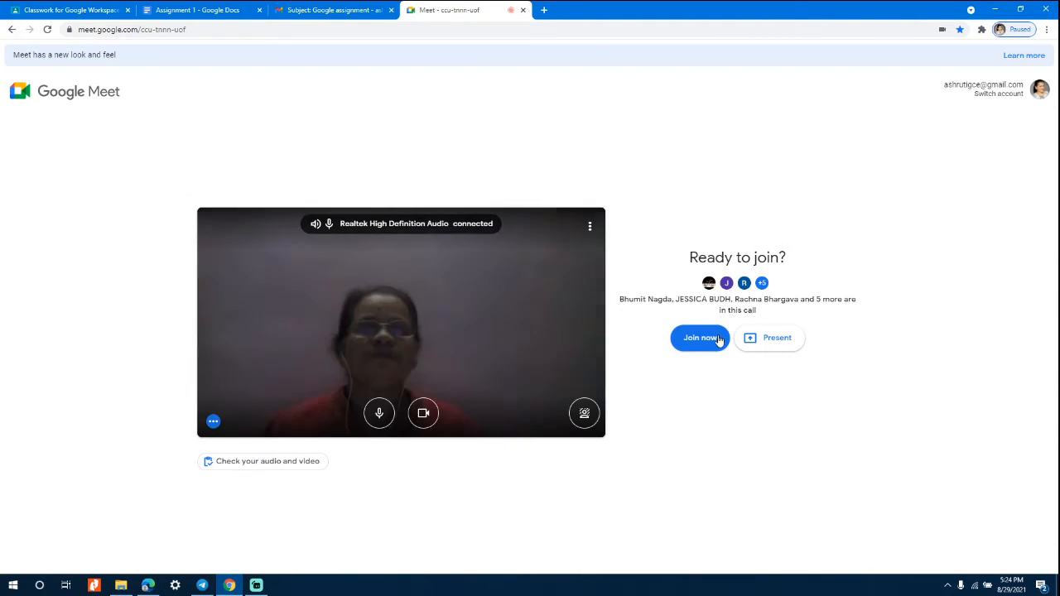
{"action": "left_click", "coordinate": [708, 339]}
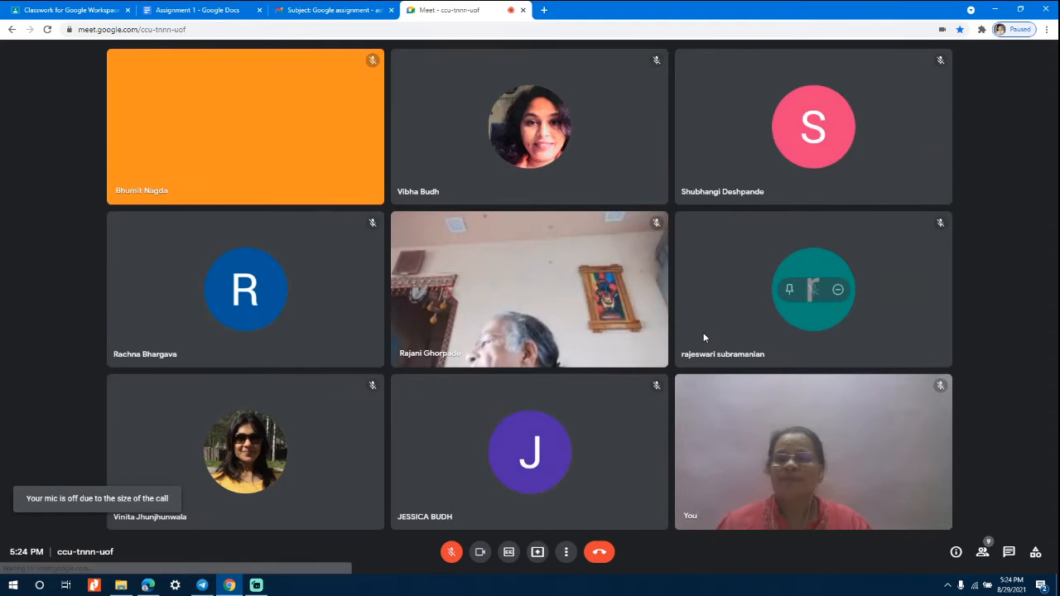
{"action": "left_click", "coordinate": [452, 551]}
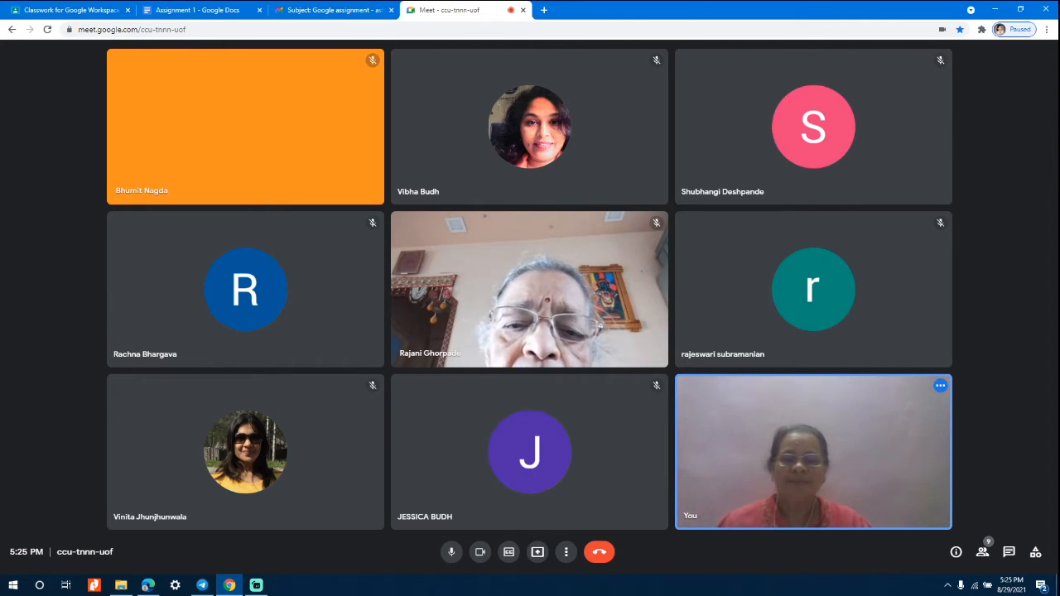
- Present the entire screen to everyone in the Meet call
{"action": "left_click", "coordinate": [533, 554]}
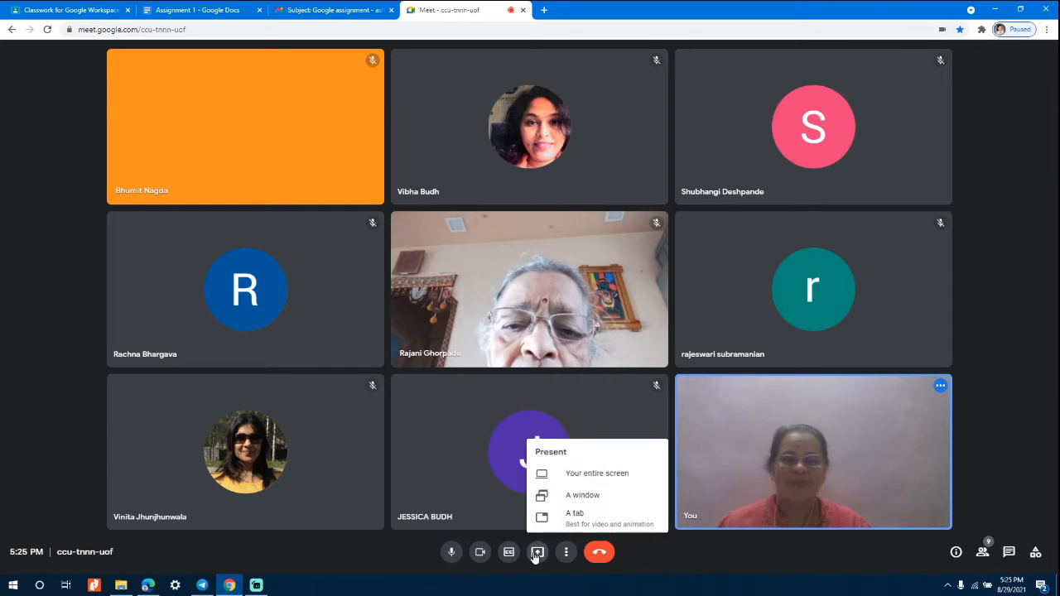
{"action": "left_click", "coordinate": [602, 472]}
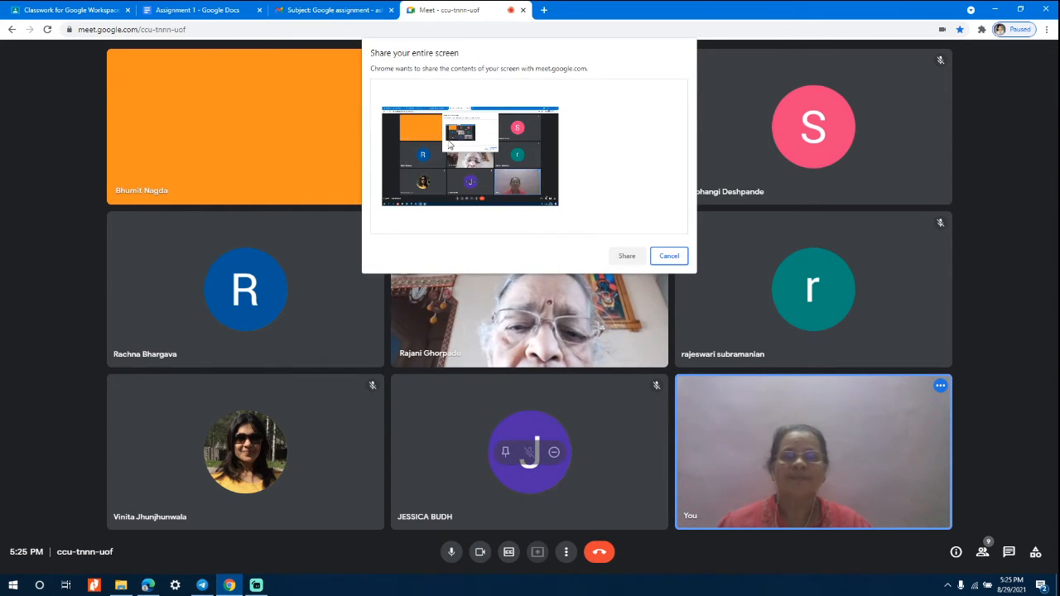
{"action": "left_click", "coordinate": [496, 166]}
{"action": "left_click", "coordinate": [626, 256]}
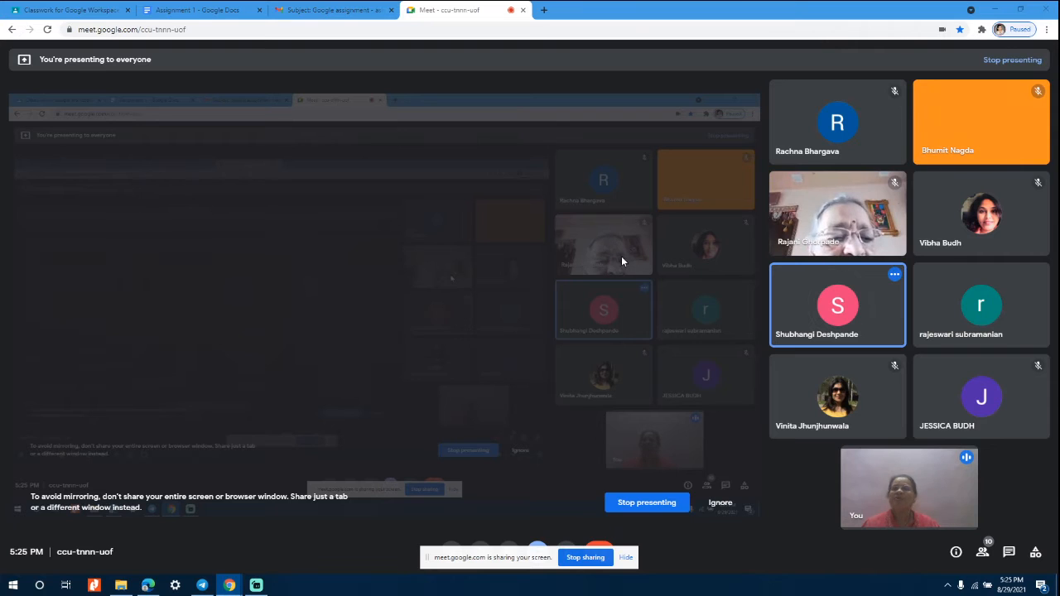
- Open Google Drive from the Gmail message and show the options for creating new items
{"action": "left_click", "coordinate": [546, 10]}
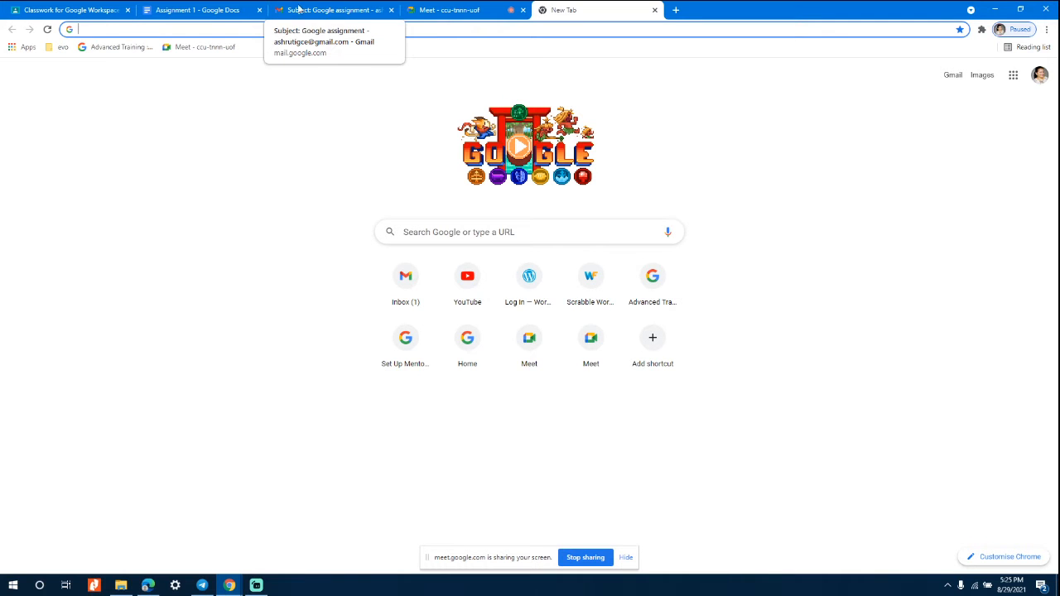
{"action": "left_click", "coordinate": [334, 12]}
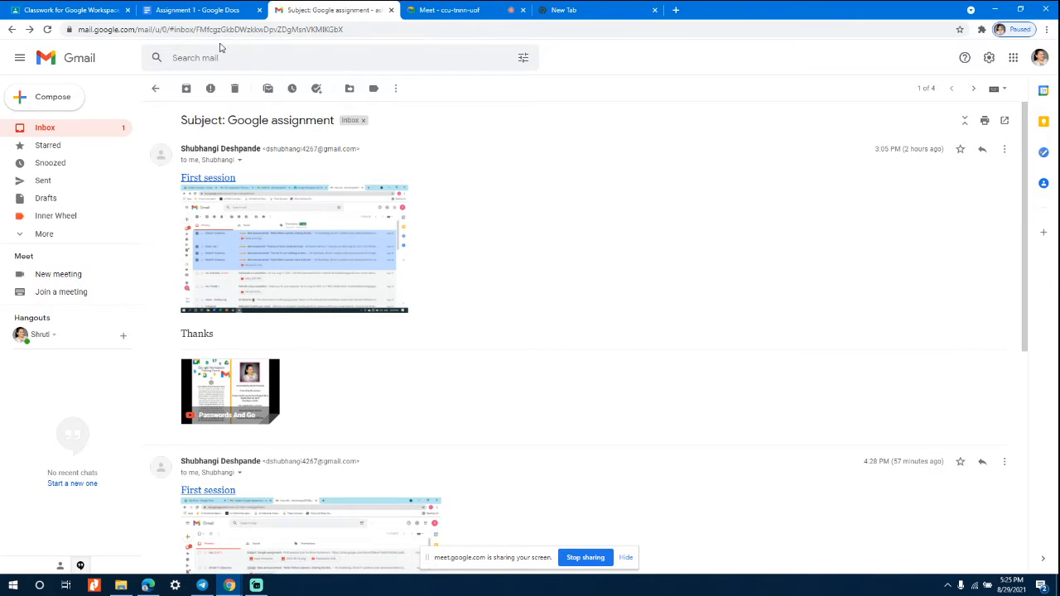
{"action": "left_click", "coordinate": [1015, 60]}
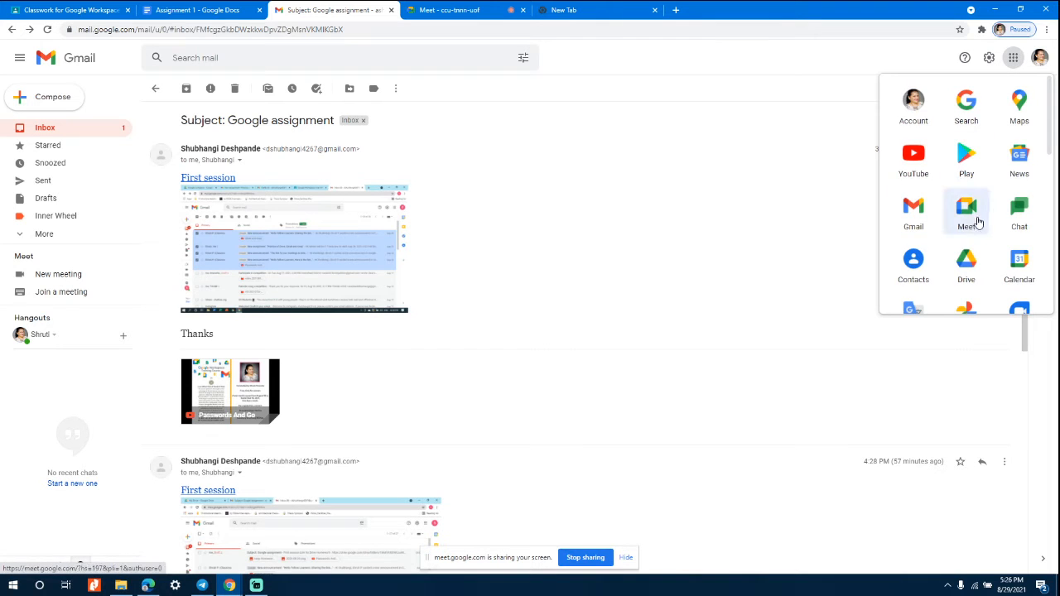
{"action": "left_click", "coordinate": [966, 260]}
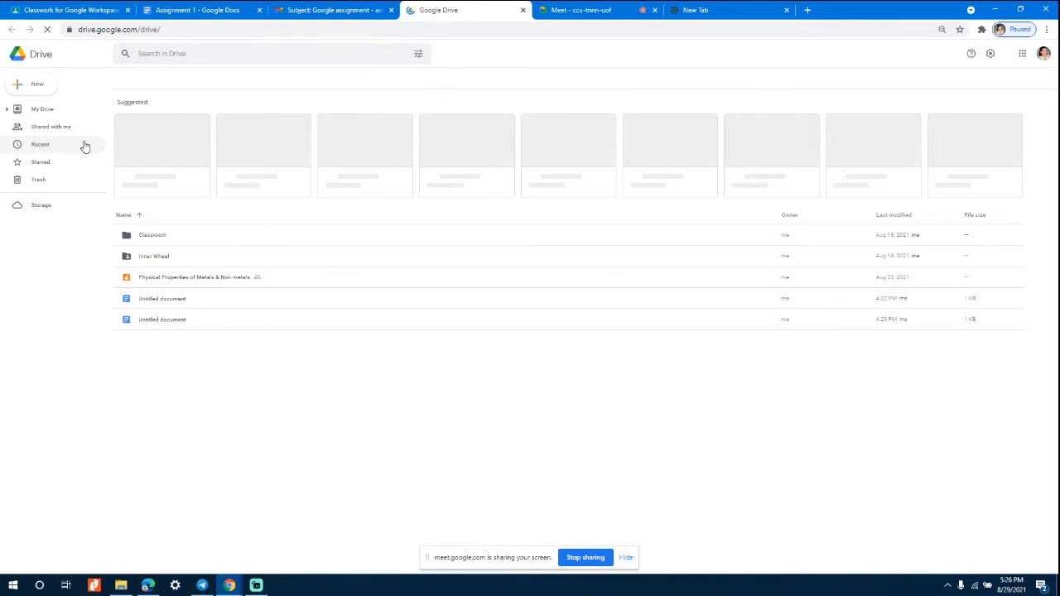
{"action": "left_click", "coordinate": [33, 84]}
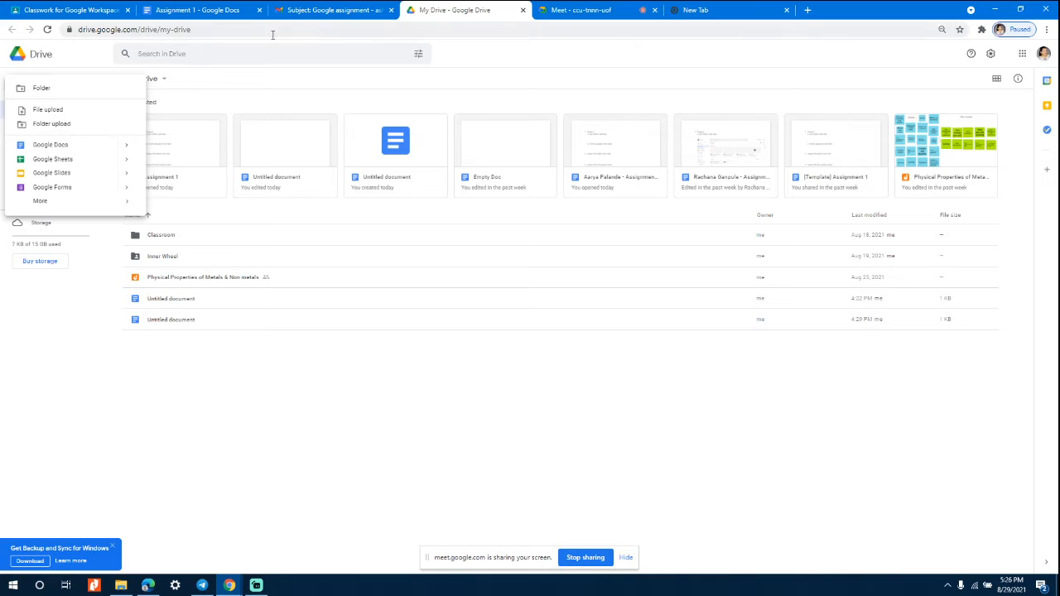
- Search Drive for "doc" and open the fourth suggested file, a student's Assignment 1 document
{"action": "left_click", "coordinate": [238, 53]}
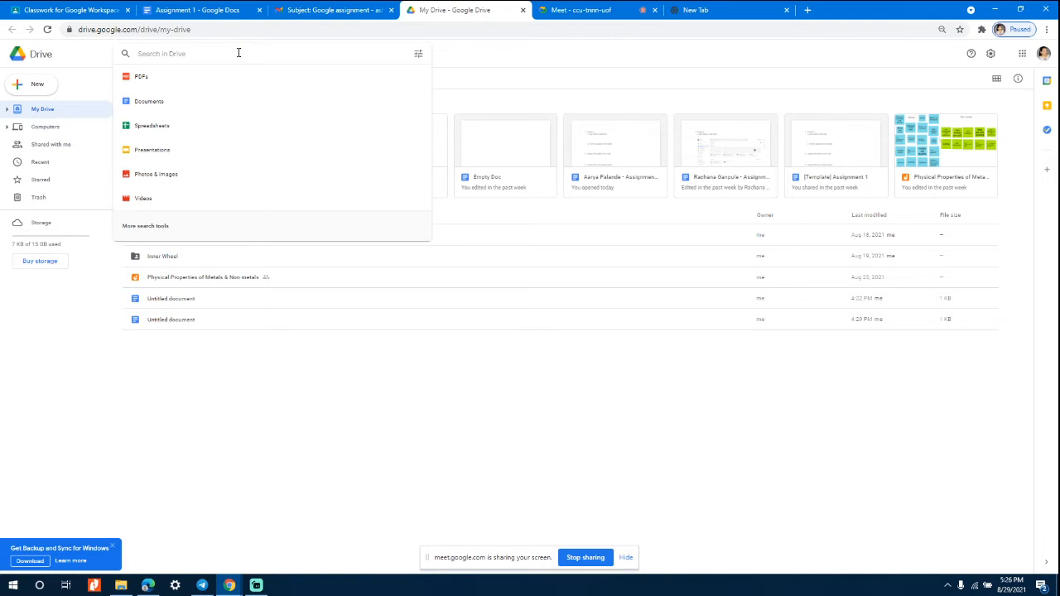
{"action": "type", "text": "doc"}
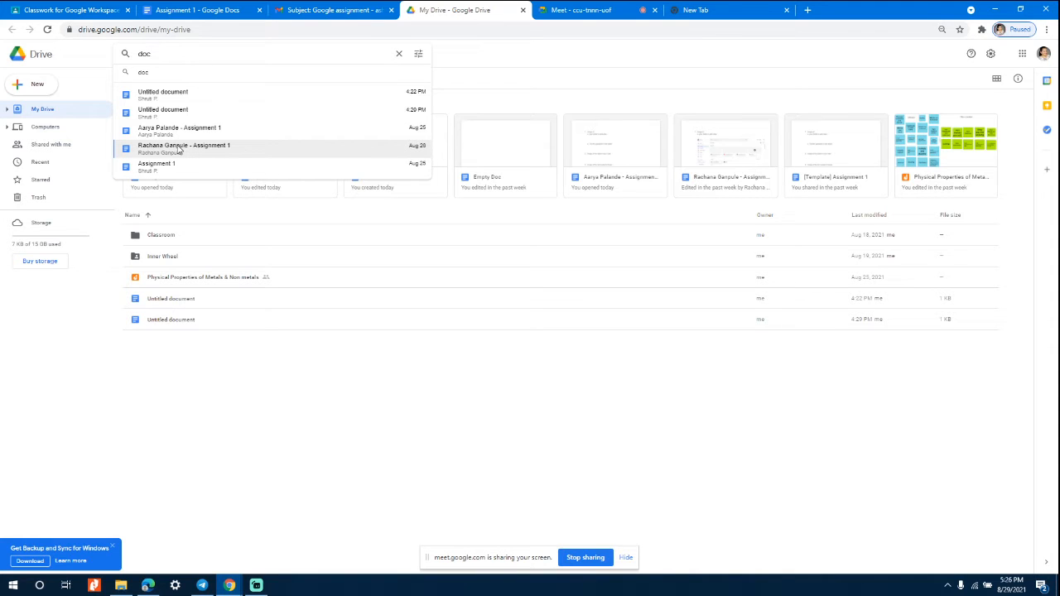
{"action": "left_click", "coordinate": [178, 148]}
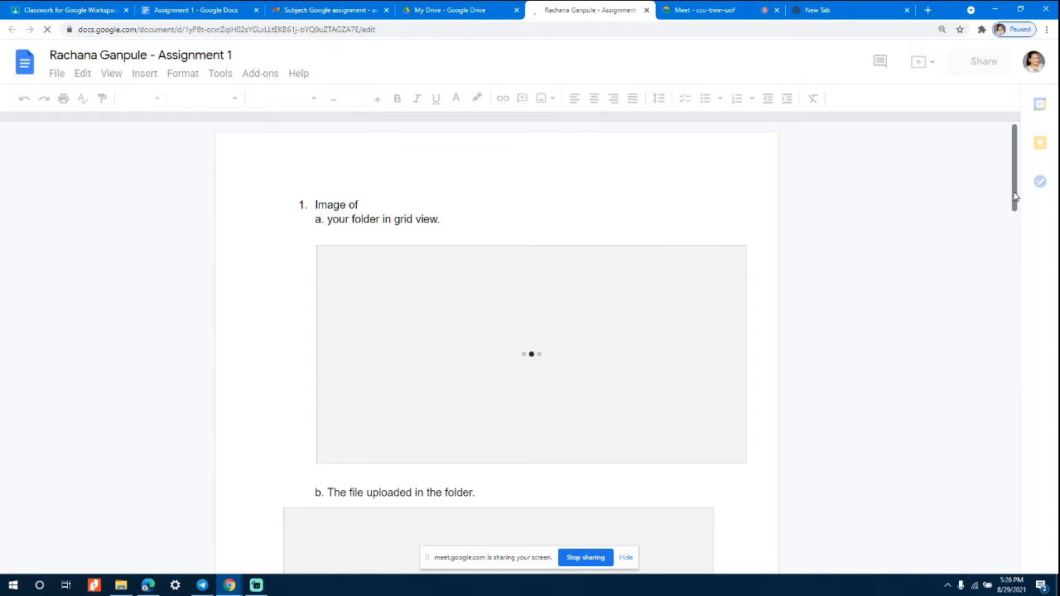
- Look through the student's Assignment 1 document and close the Gmail message's browser tab
{"action": "scroll", "coordinate": [1018, 215], "scroll_direction": "down", "scroll_amount": 2}
{"action": "scroll", "coordinate": [1031, 266], "scroll_direction": "down", "scroll_amount": 2}
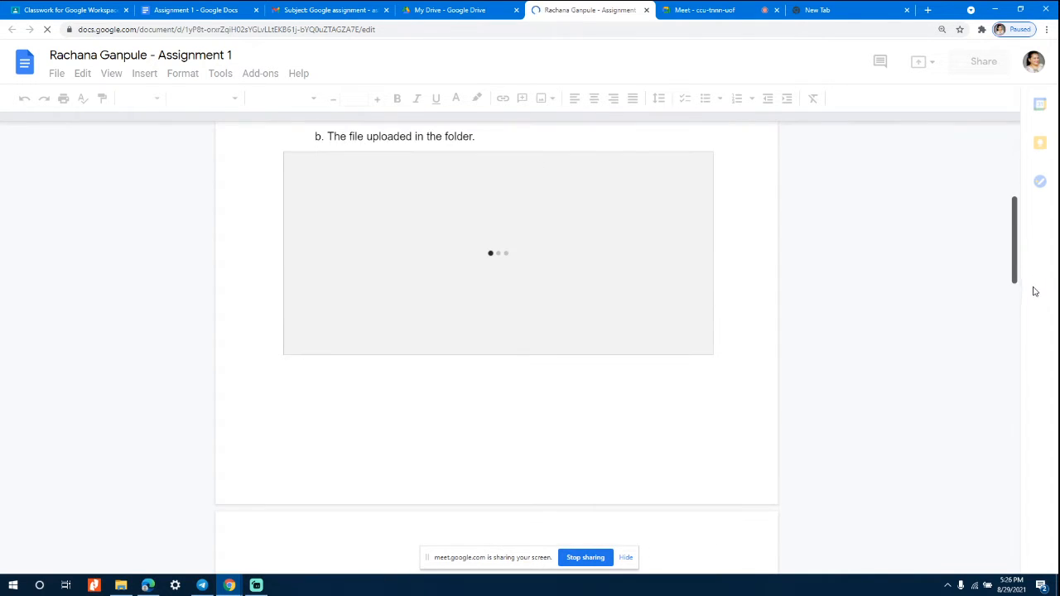
{"action": "scroll", "coordinate": [1028, 286], "scroll_direction": "down", "scroll_amount": 2}
{"action": "scroll", "coordinate": [1019, 248], "scroll_direction": "up", "scroll_amount": 4}
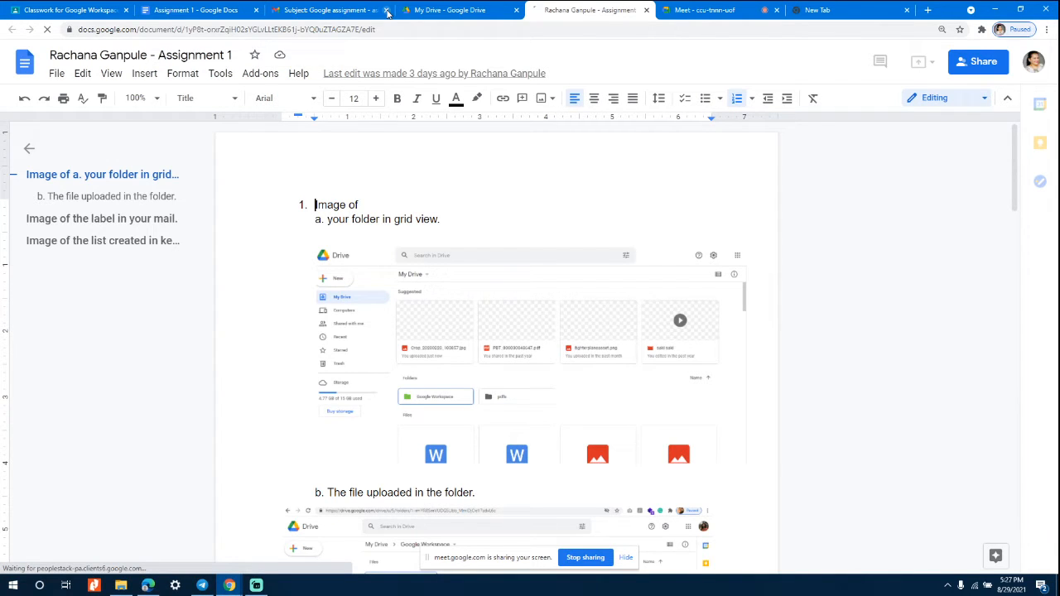
{"action": "left_click", "coordinate": [387, 10]}
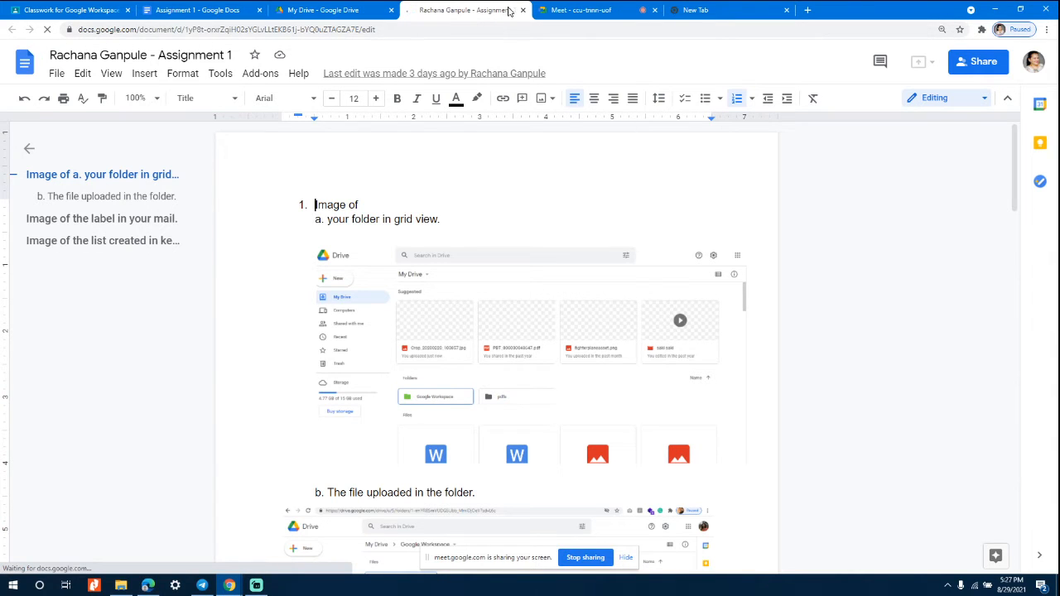
- Close both Assignment 1 document tabs and open Google Docs from the Google apps list of the new tab
{"action": "left_click", "coordinate": [522, 10]}
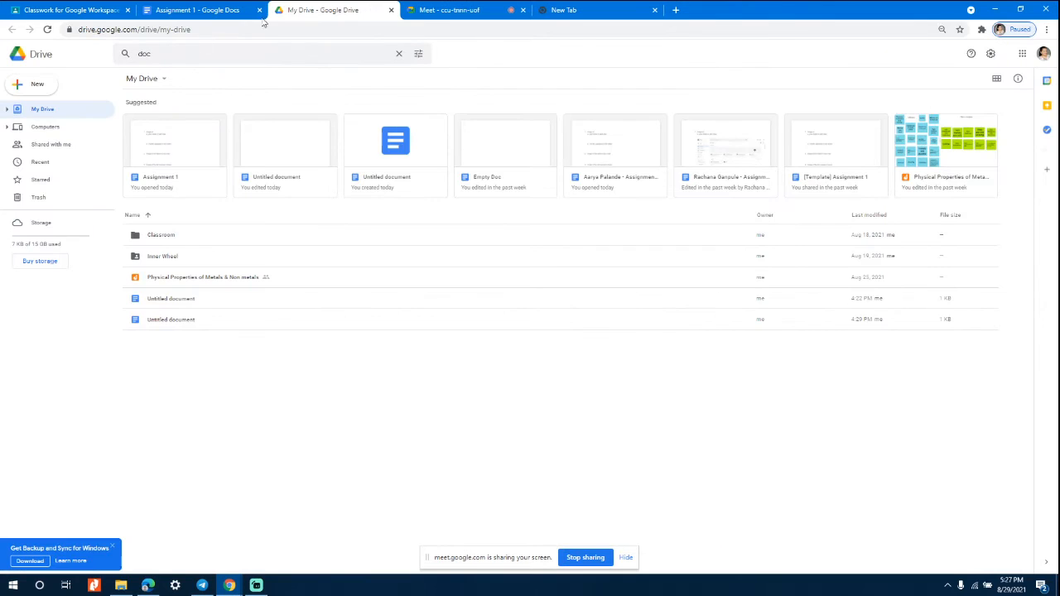
{"action": "left_click", "coordinate": [582, 14]}
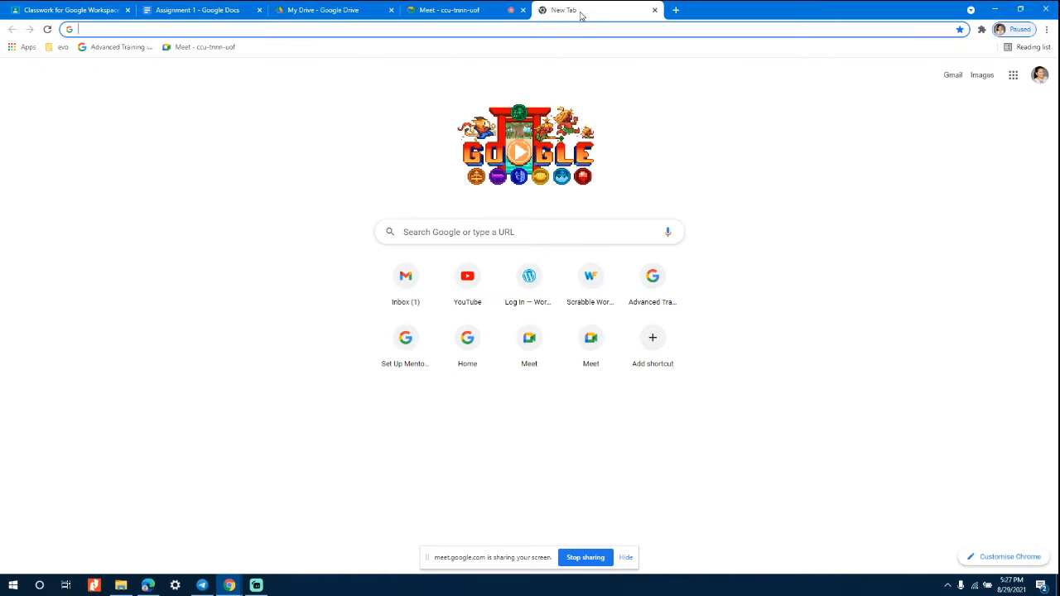
{"action": "left_click", "coordinate": [1012, 76]}
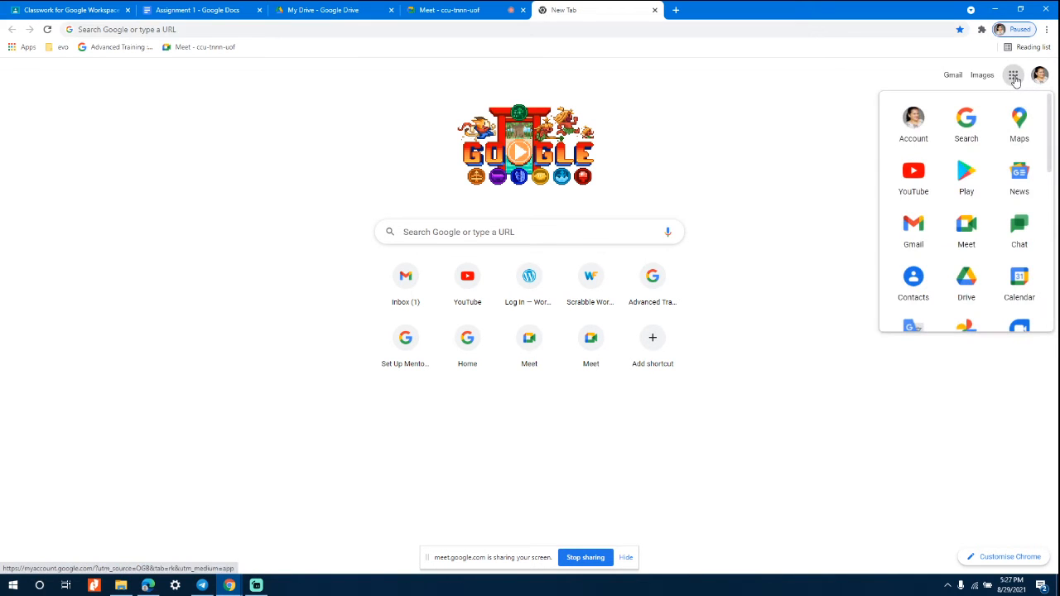
{"action": "left_click", "coordinate": [258, 10]}
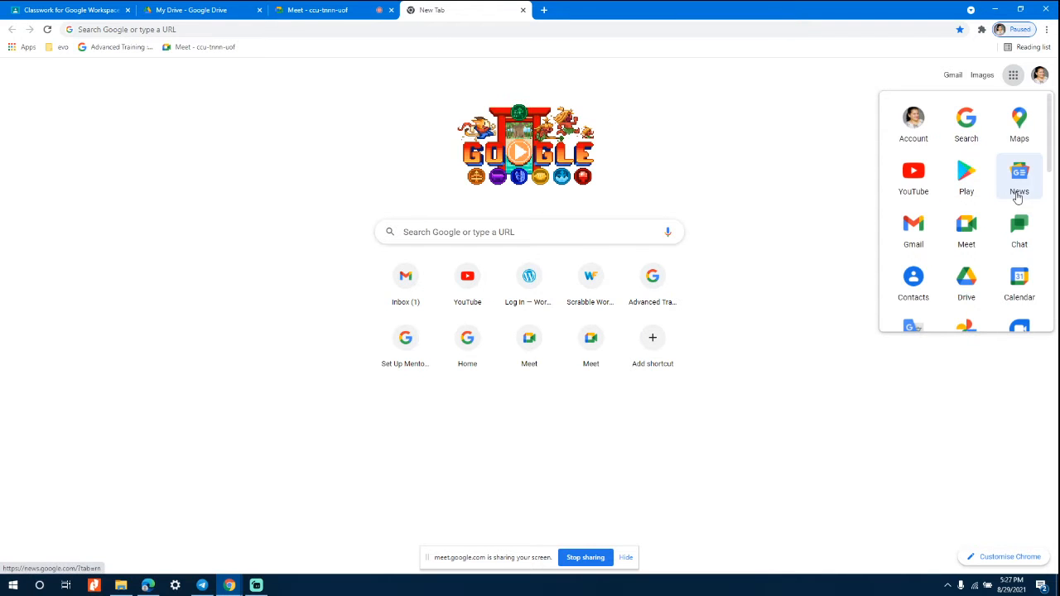
{"action": "left_click_drag", "start_coordinate": [1048, 161], "coordinate": [1054, 206]}
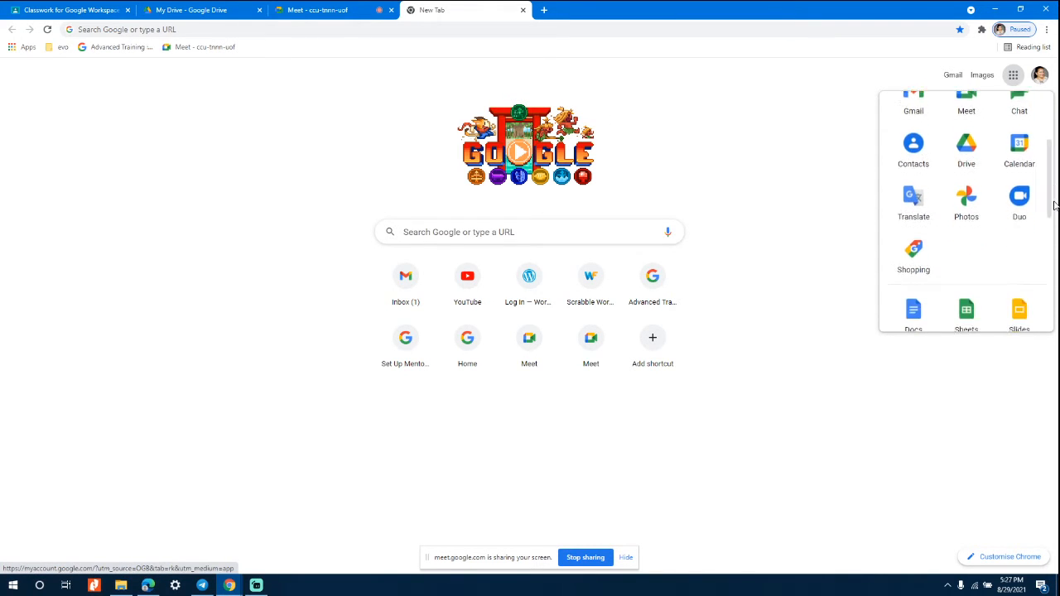
{"action": "scroll", "coordinate": [946, 211], "scroll_direction": "down", "scroll_amount": 1}
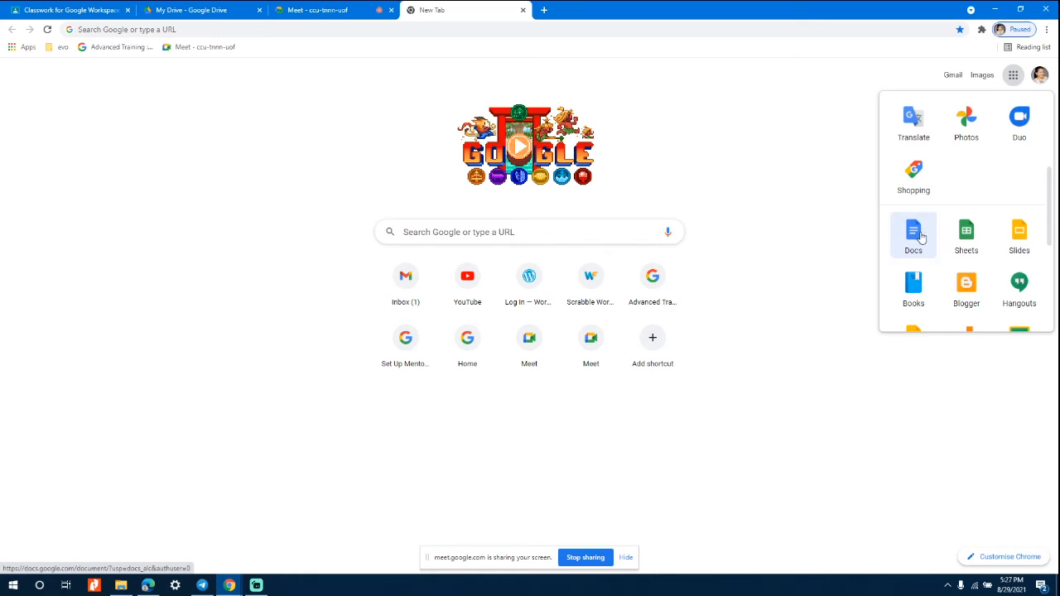
{"action": "left_click", "coordinate": [919, 236]}
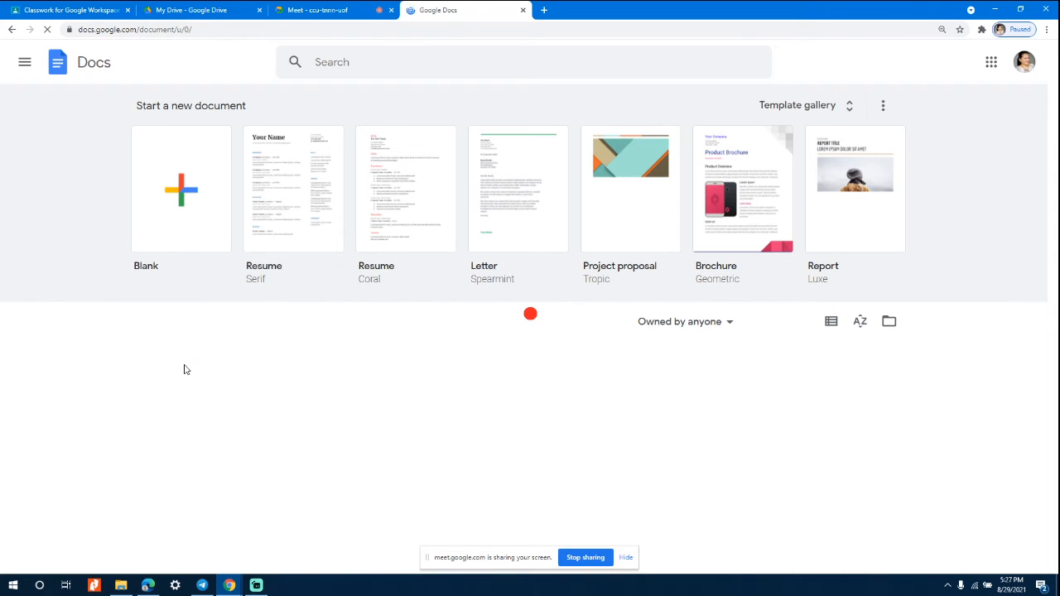
- Create a blank document and rename it "Google Workspace"
{"action": "left_click", "coordinate": [181, 197]}
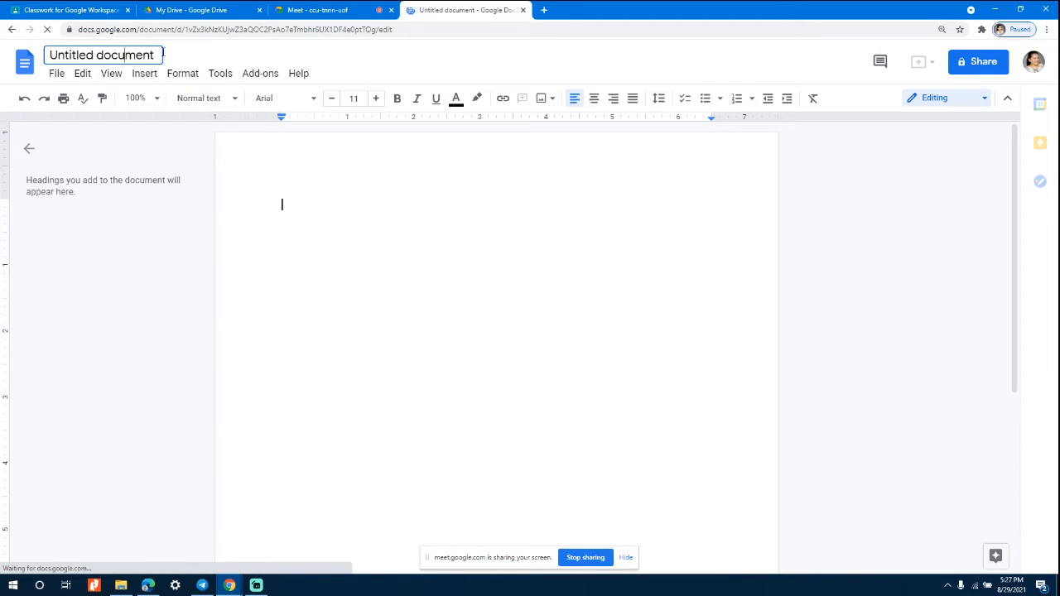
{"action": "left_click", "coordinate": [158, 53]}
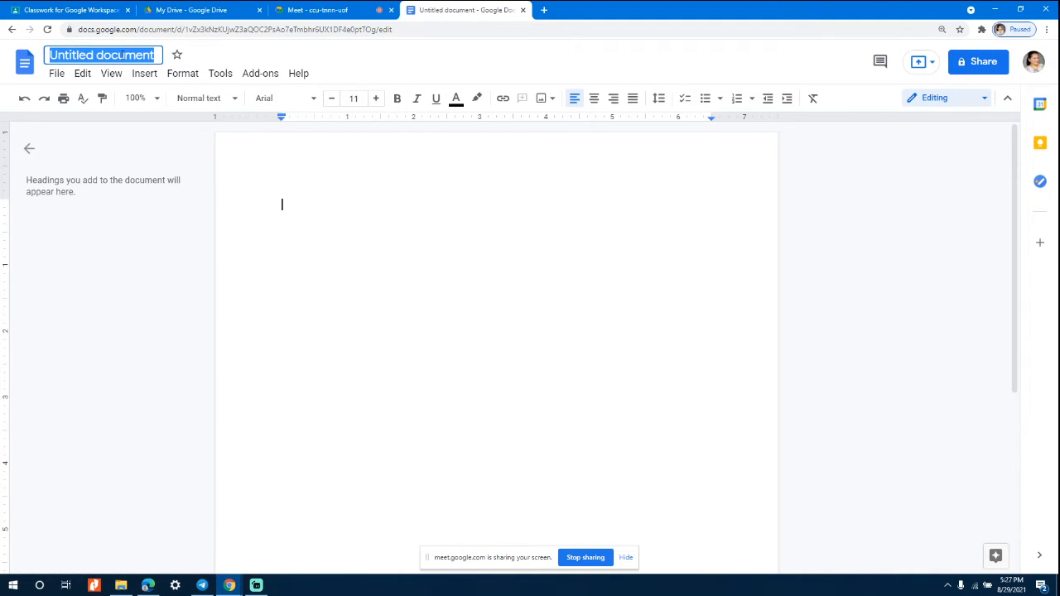
{"action": "key", "text": "BackSpace"}
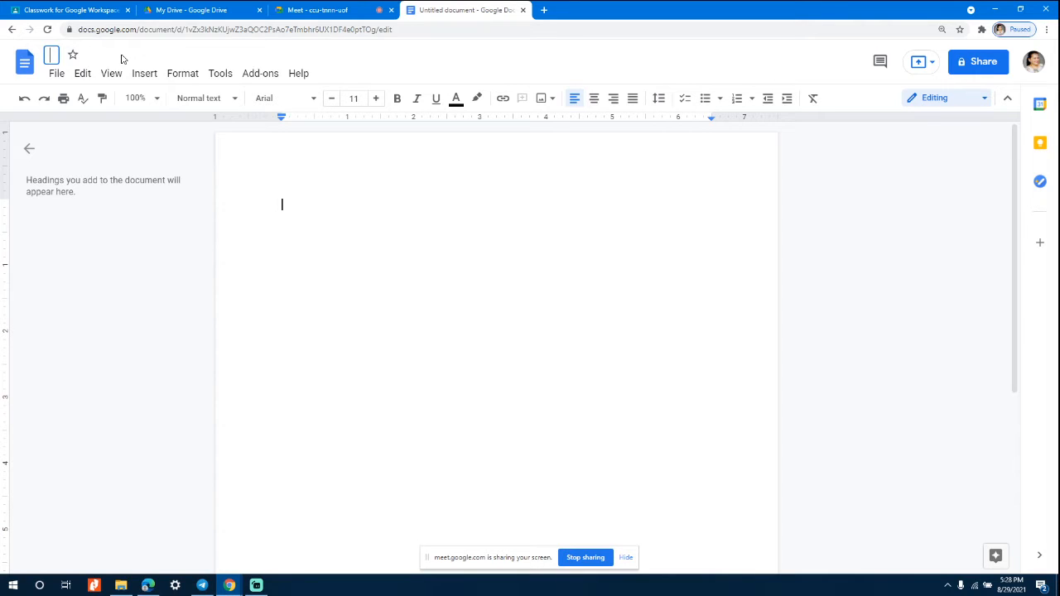
{"action": "type", "text": "Google Wor"}
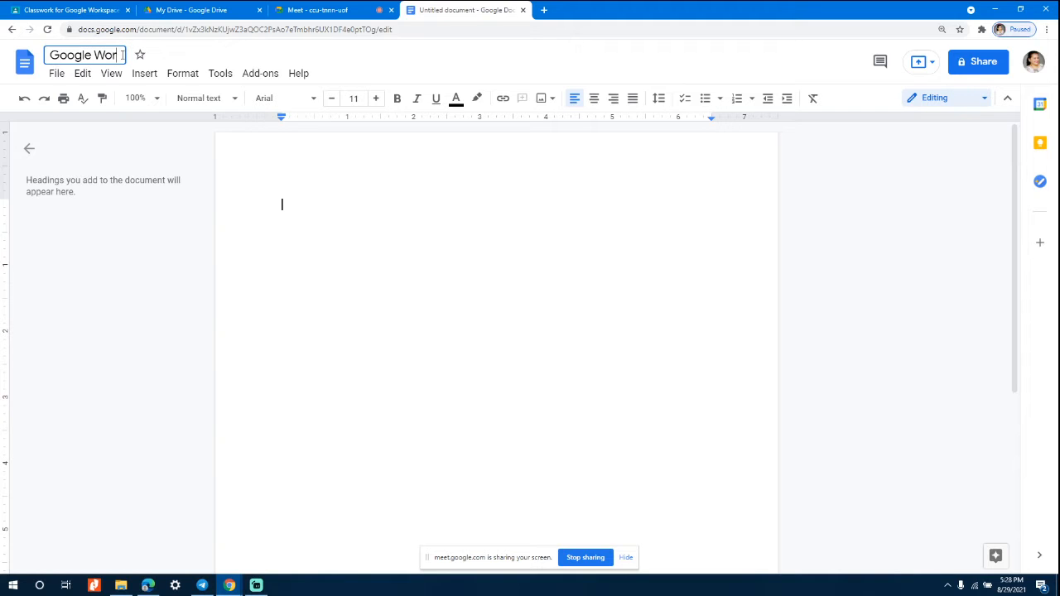
{"action": "type", "text": "kspace"}
{"action": "left_click", "coordinate": [175, 255]}
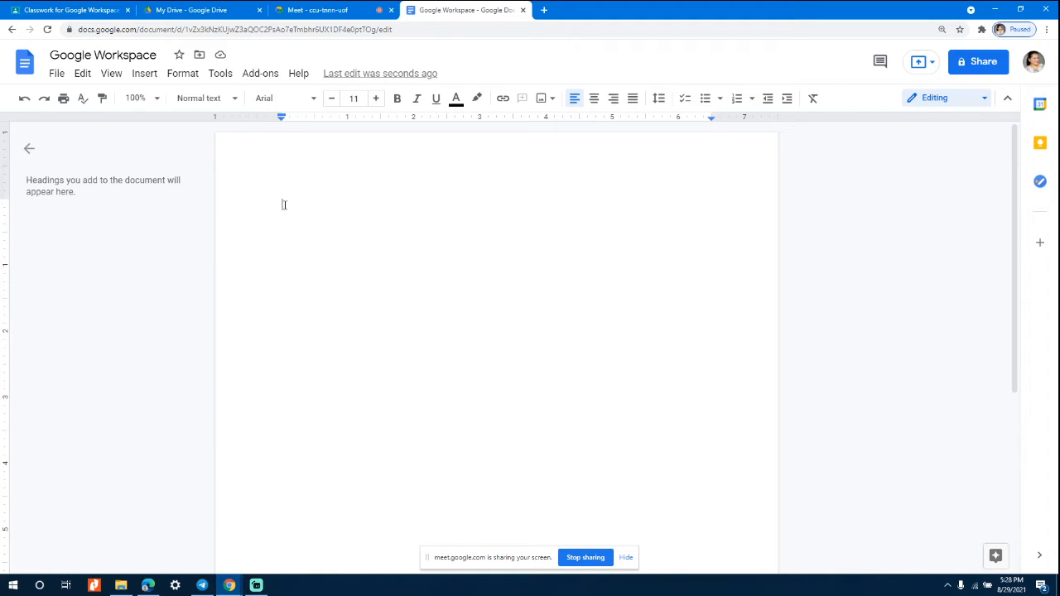
- Enter three lines of text in the document: "Google Workspace", "GDrive" and "Docs"
{"action": "type", "text": "Google Workspace"}
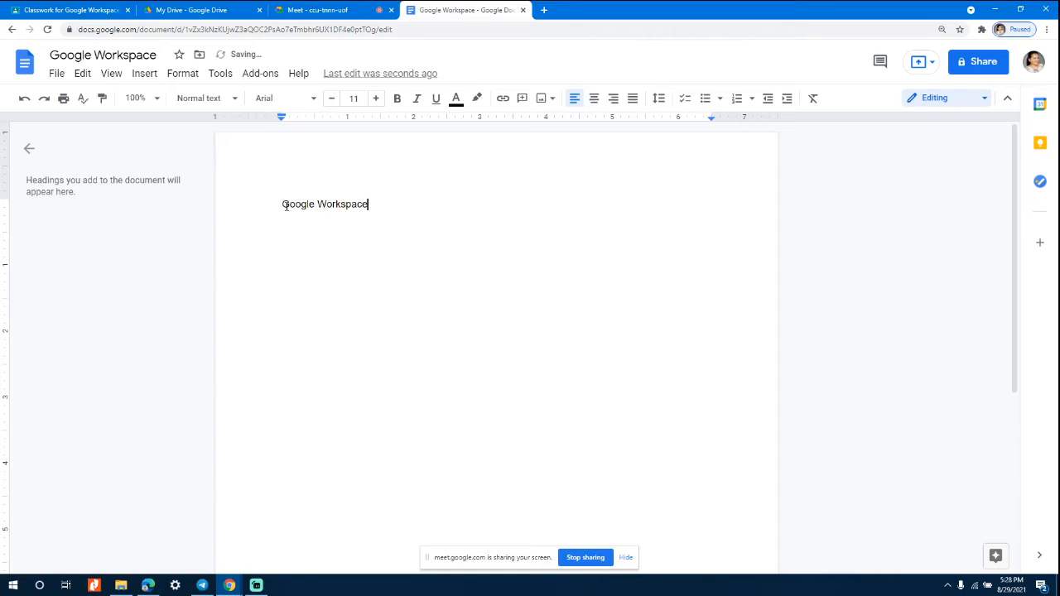
{"action": "key", "text": "Return"}
{"action": "type", "text": "GDrive"}
{"action": "key", "text": "Return"}
{"action": "type", "text": "Docs"}
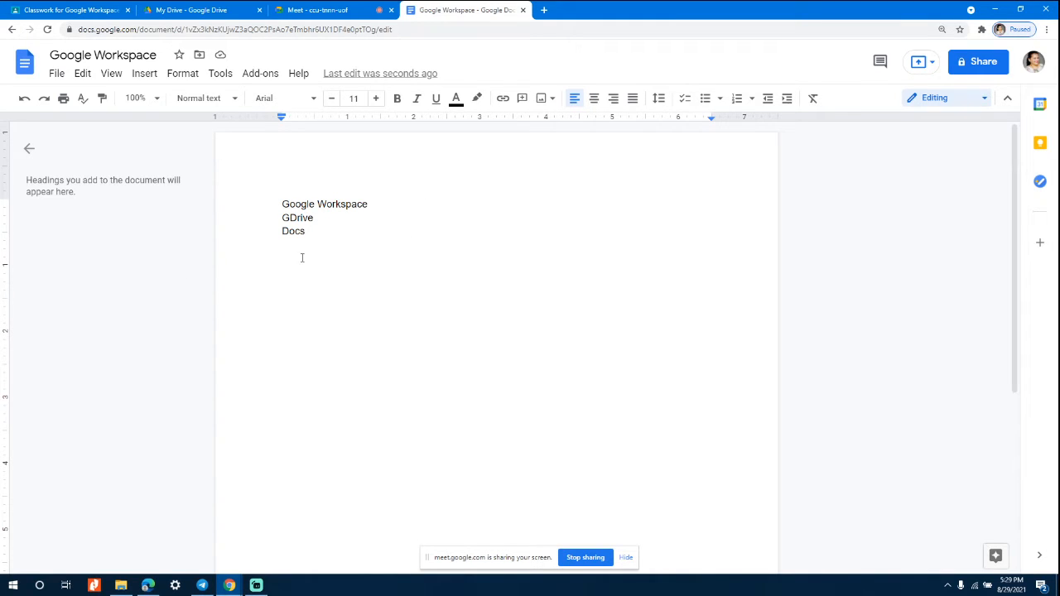
- Show the available paragraph styles and the options of the Normal text style without applying any
{"action": "left_click", "coordinate": [197, 101]}
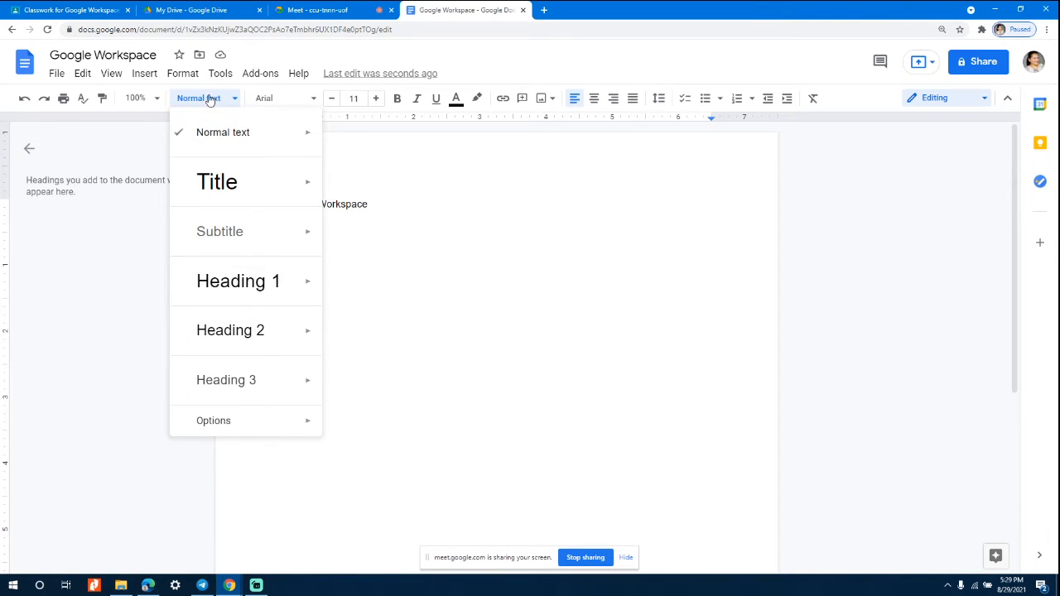
{"action": "left_click", "coordinate": [101, 307]}
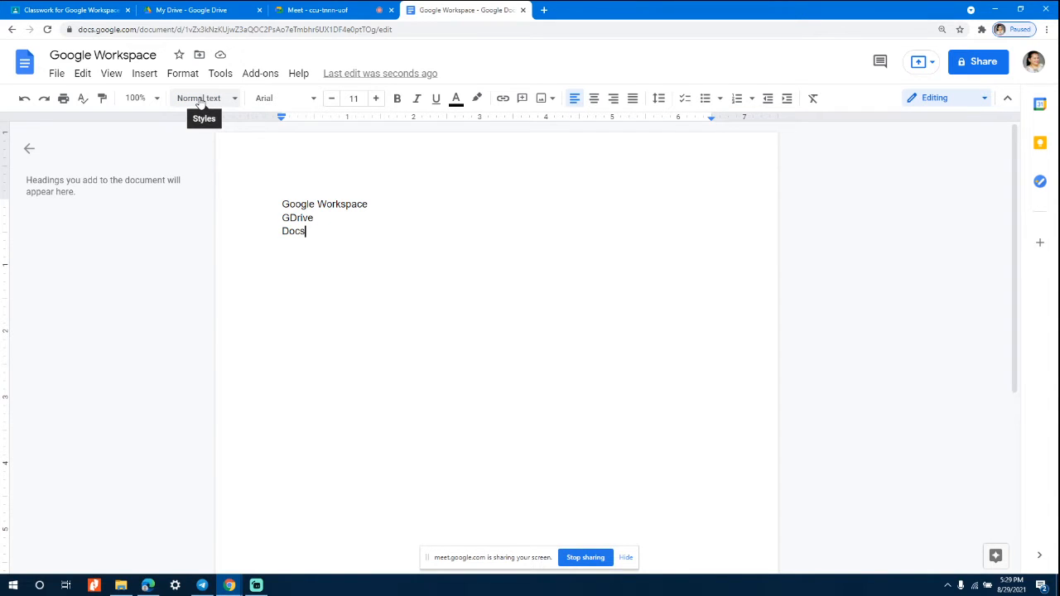
{"action": "left_click", "coordinate": [201, 100]}
{"action": "mouse_move", "coordinate": [237, 132]}
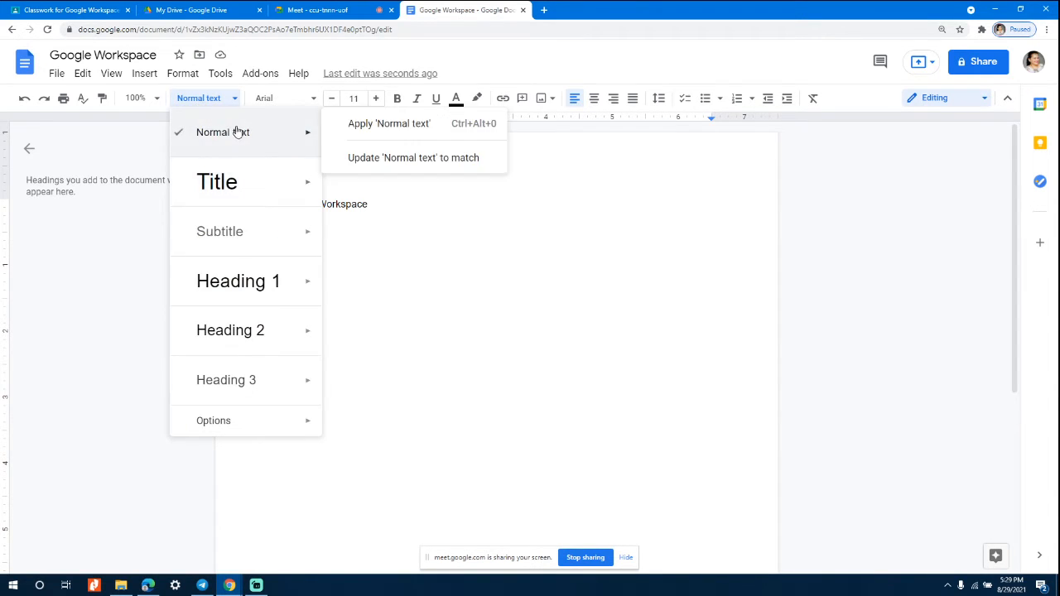
{"action": "left_click", "coordinate": [460, 238]}
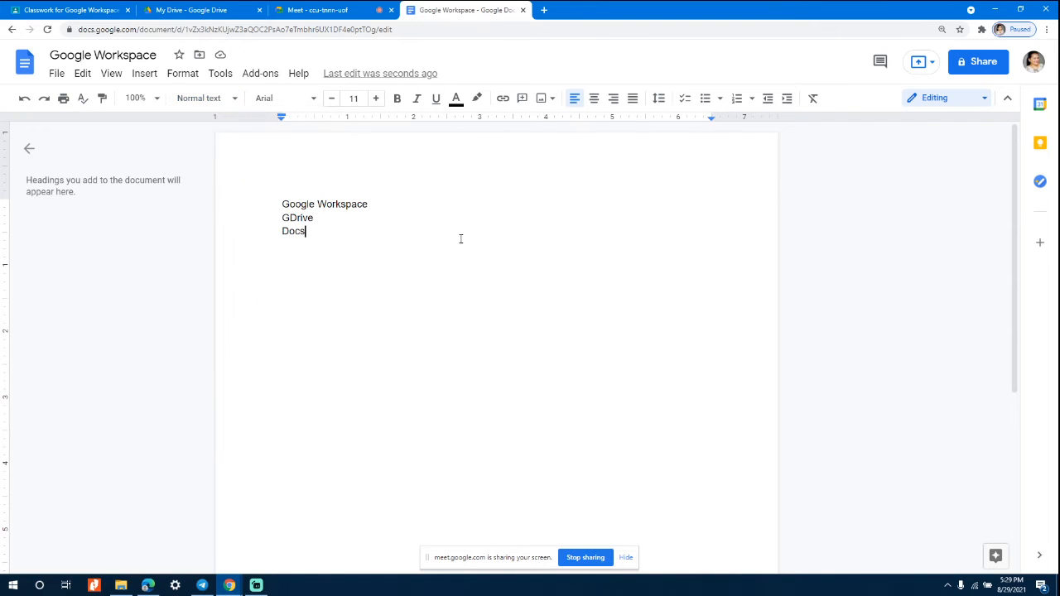
- Apply the Title style to the "Google Workspace" line at the beginning of the document
{"action": "left_click", "coordinate": [376, 202]}
{"action": "left_click", "coordinate": [280, 202], "text": "shift"}
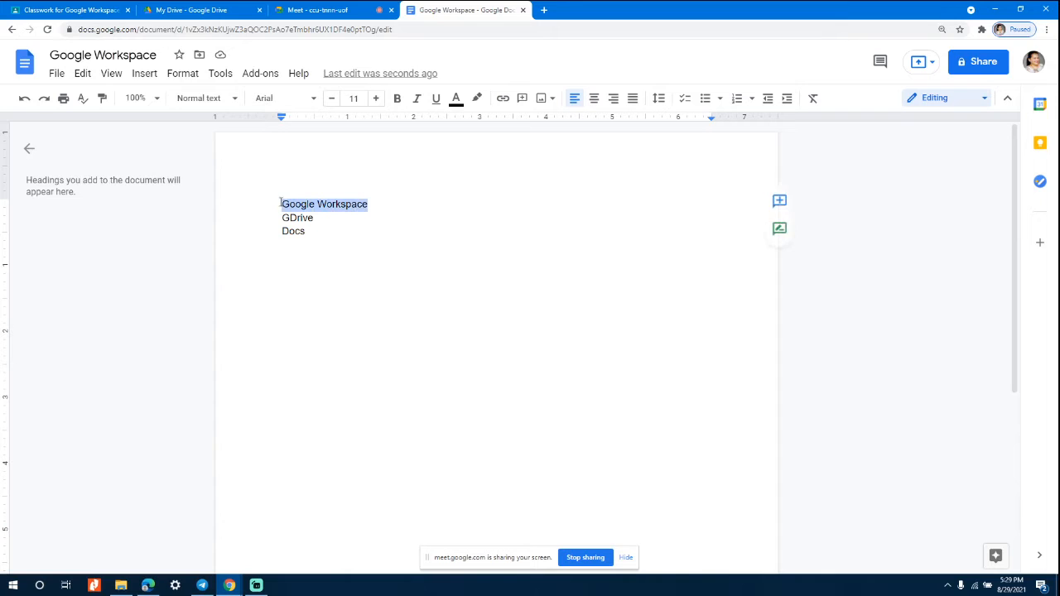
{"action": "left_click", "coordinate": [234, 99]}
{"action": "left_click", "coordinate": [217, 182]}
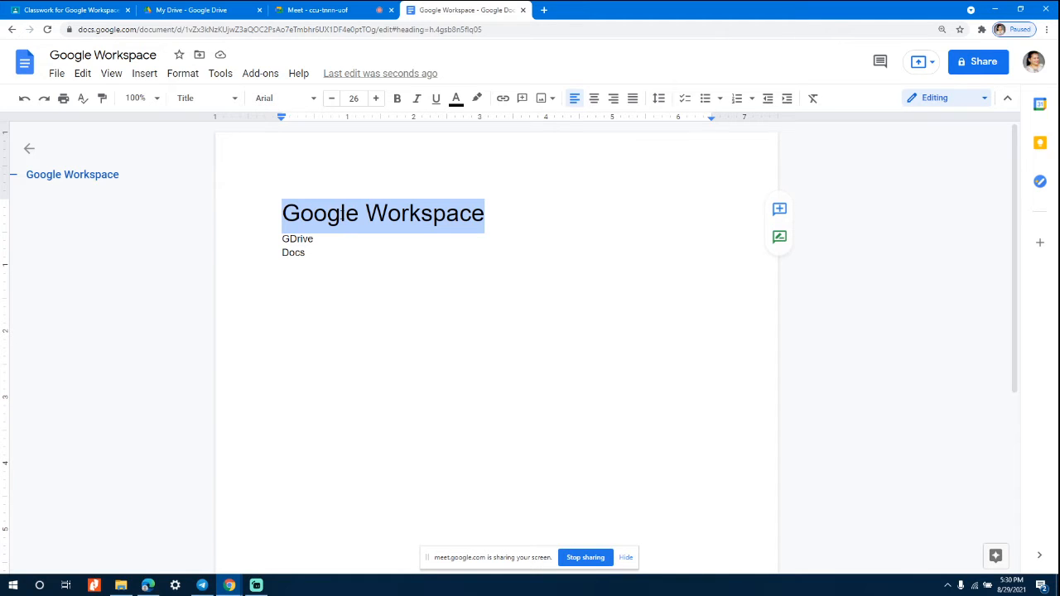
- Clear the text of the title line and check its selected style in the list of paragraph styles
{"action": "key", "text": "BackSpace"}
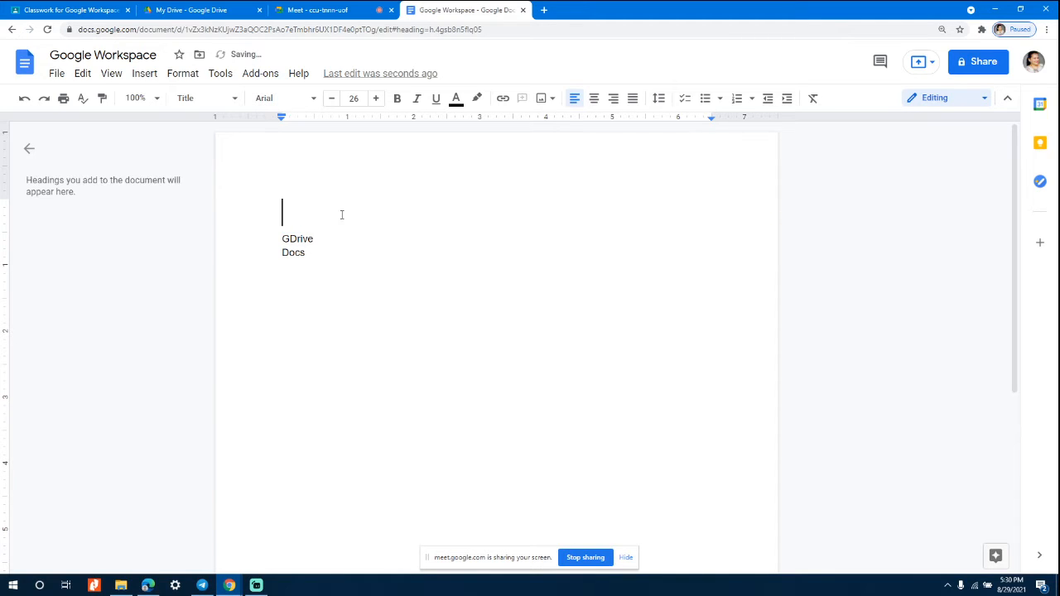
{"action": "left_click", "coordinate": [194, 100]}
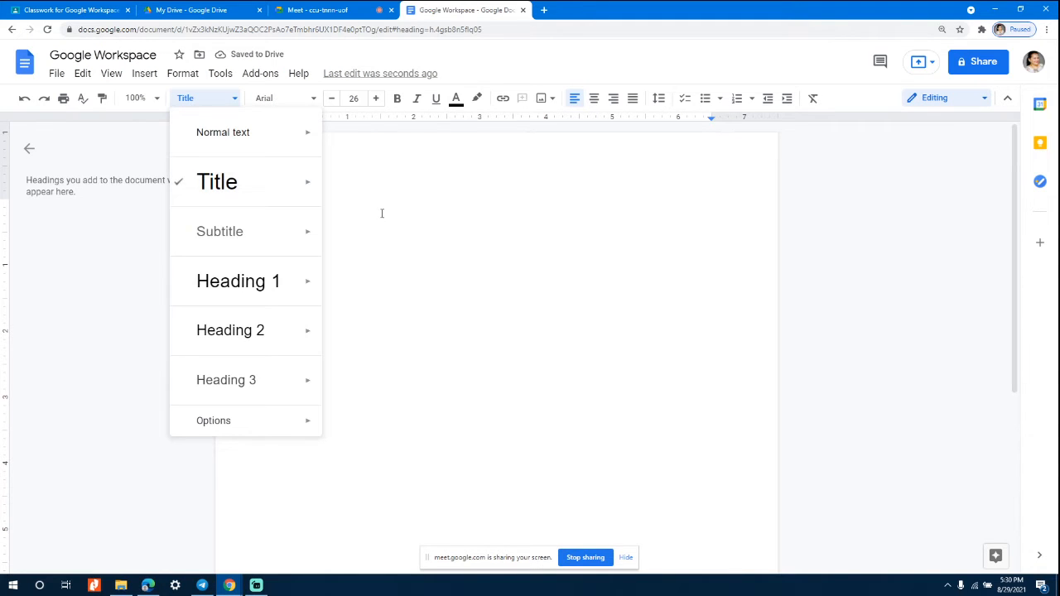
{"action": "left_click", "coordinate": [357, 180]}
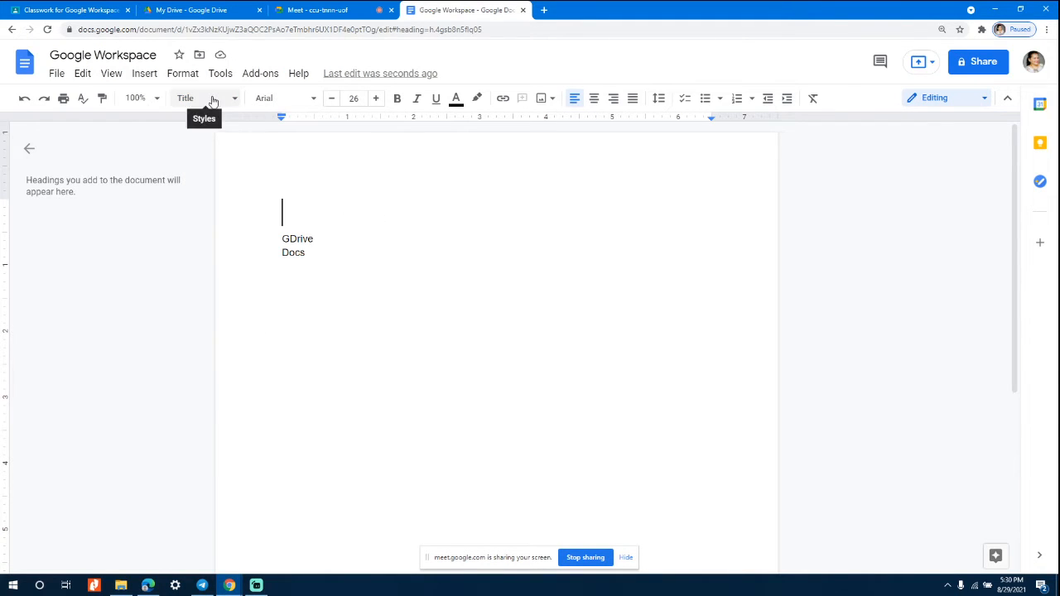
{"action": "left_click", "coordinate": [217, 99]}
{"action": "mouse_move", "coordinate": [213, 187]}
{"action": "left_click", "coordinate": [365, 170]}
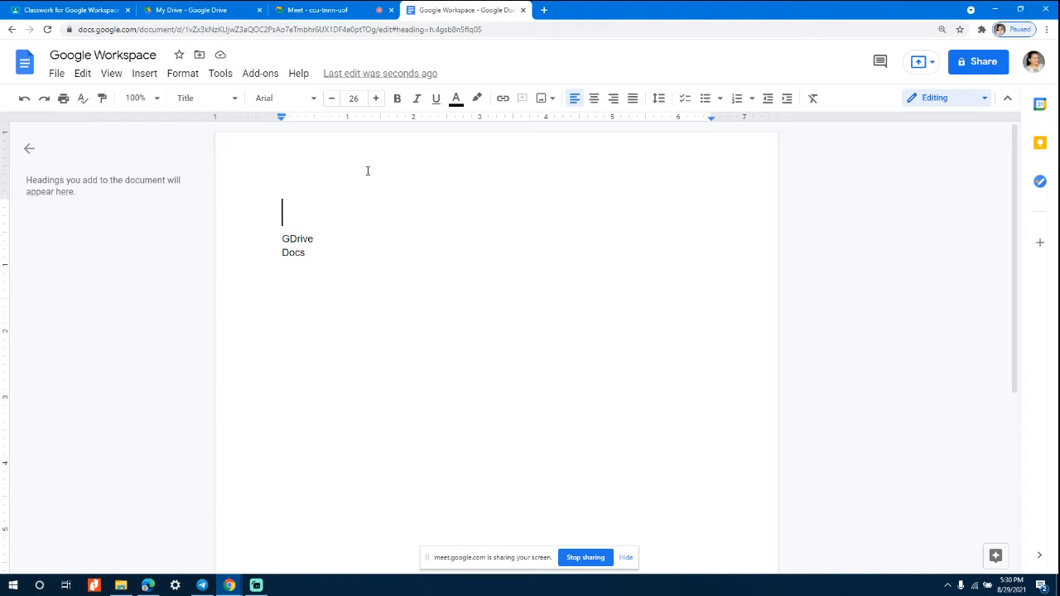
- Enter "Google Workspace" in the empty title line and start a new line below it
{"action": "type", "text": "Goo"}
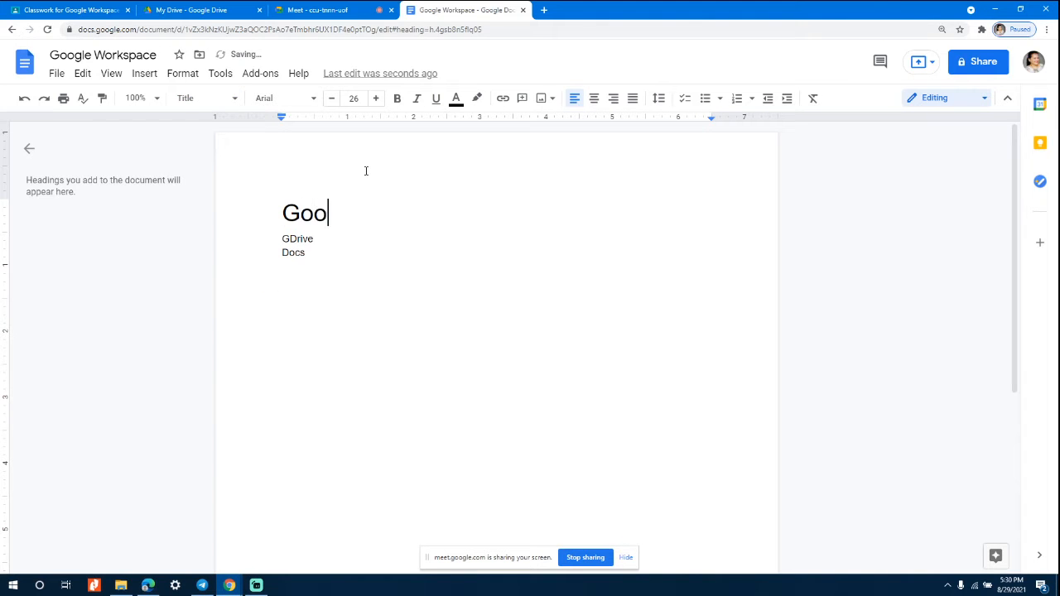
{"action": "type", "text": "gle W"}
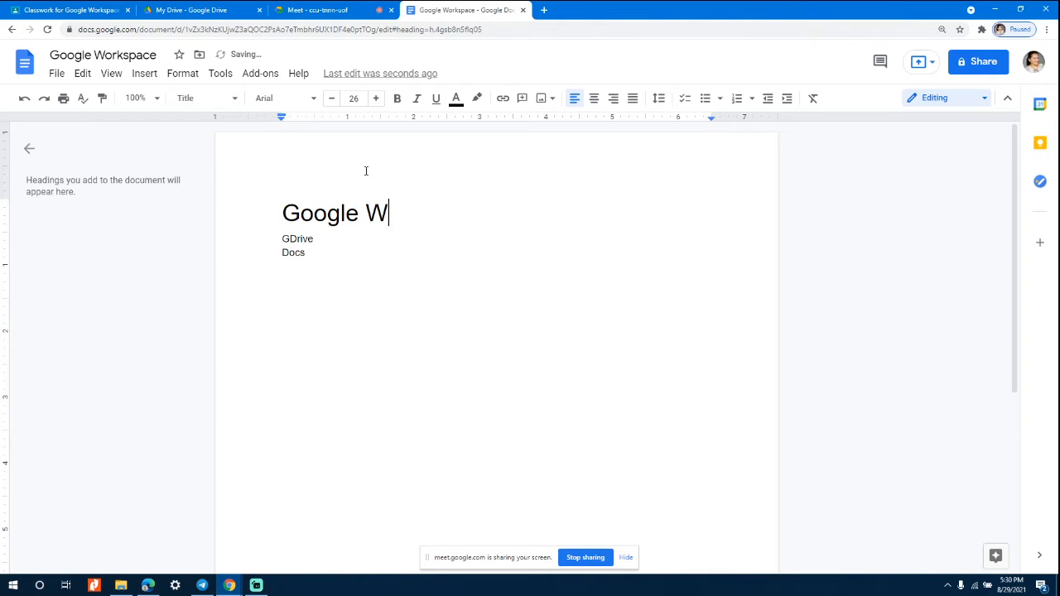
{"action": "type", "text": "orkspace"}
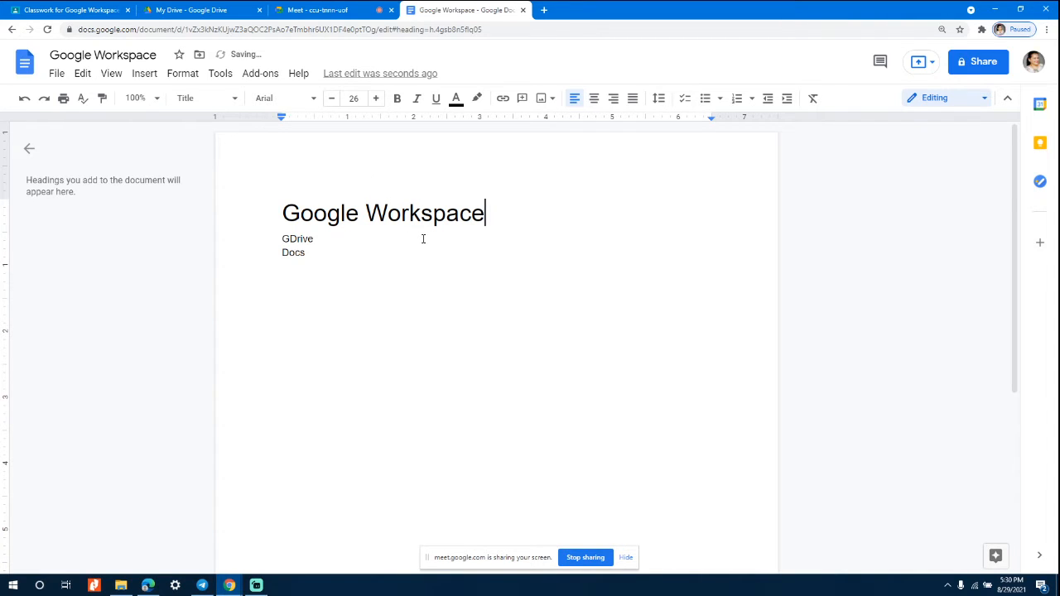
{"action": "key", "text": "Return"}
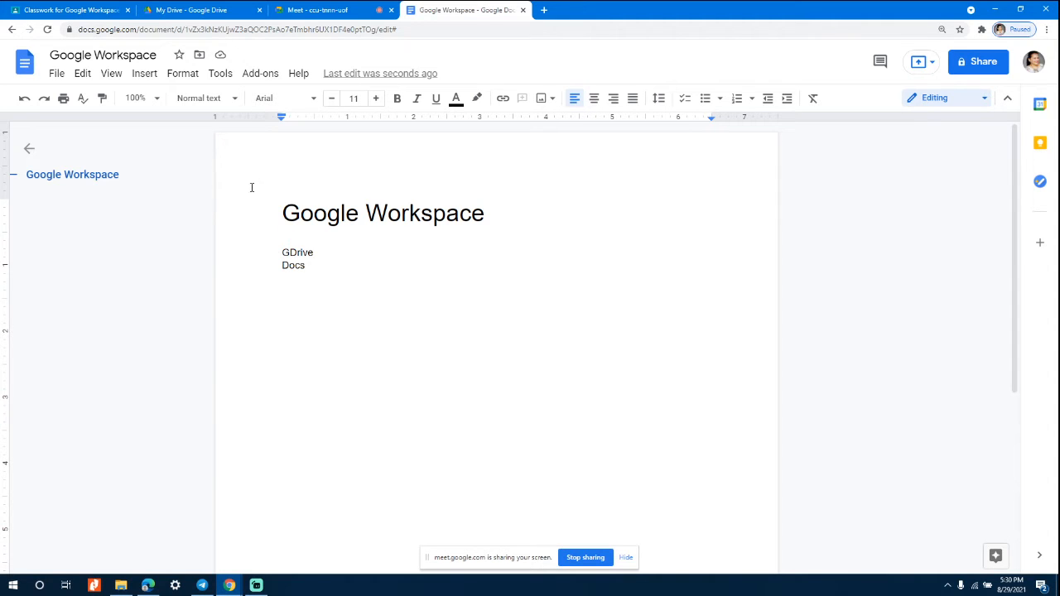
- Add a Heading 1 line reading "GDrive" under the title and start a new line after it
{"action": "left_click", "coordinate": [235, 100]}
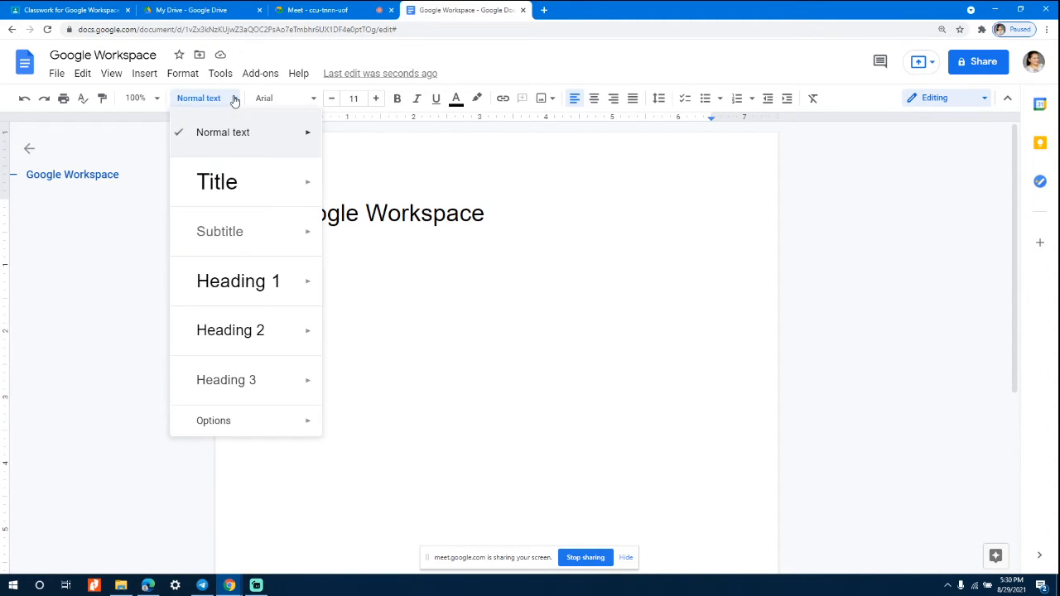
{"action": "left_click", "coordinate": [234, 282]}
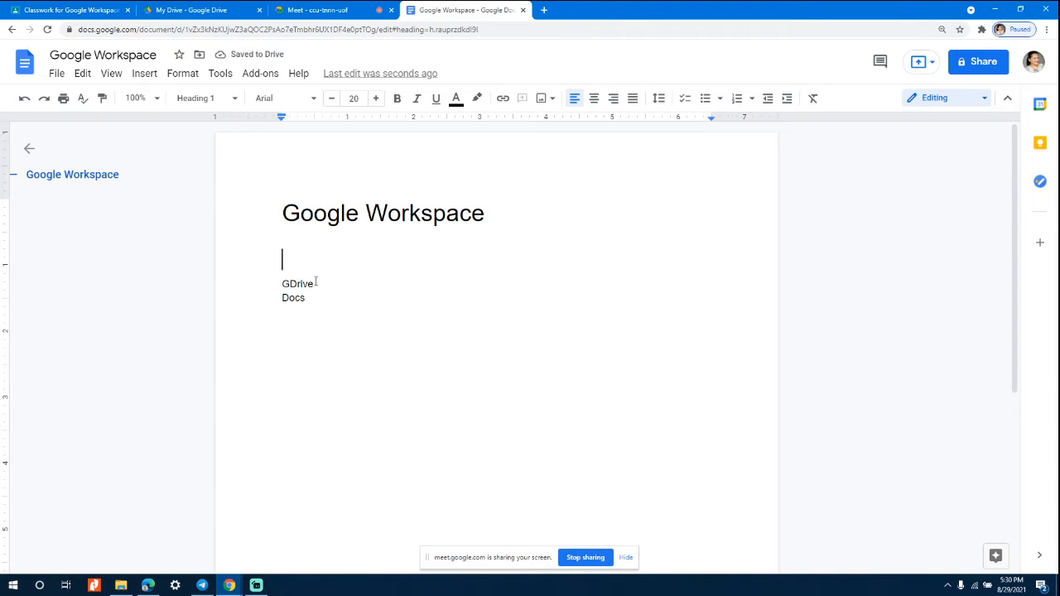
{"action": "type", "text": "GDr"}
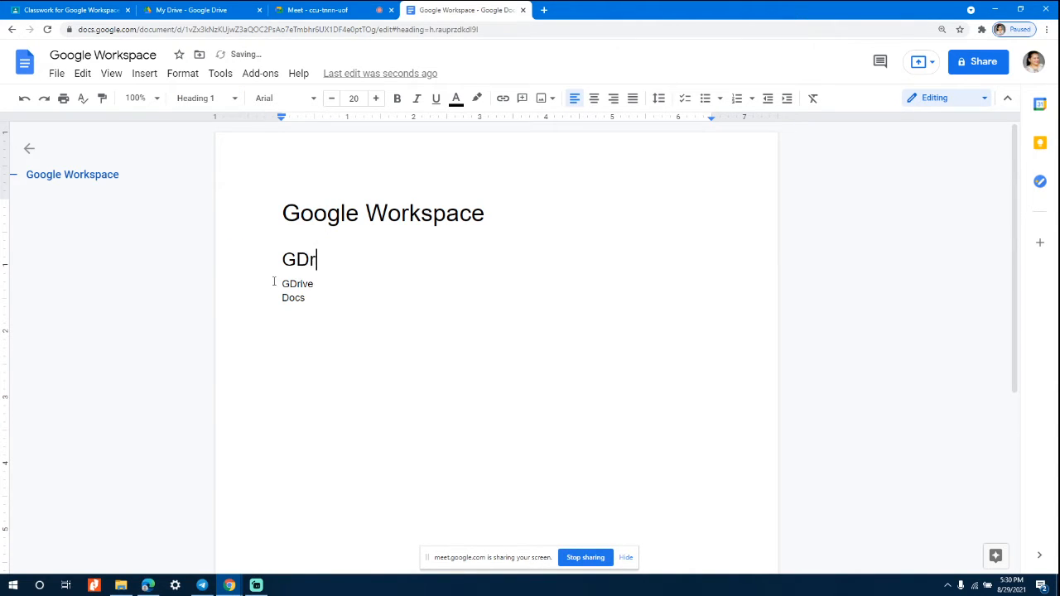
{"action": "type", "text": "ive"}
{"action": "key", "text": "Return"}
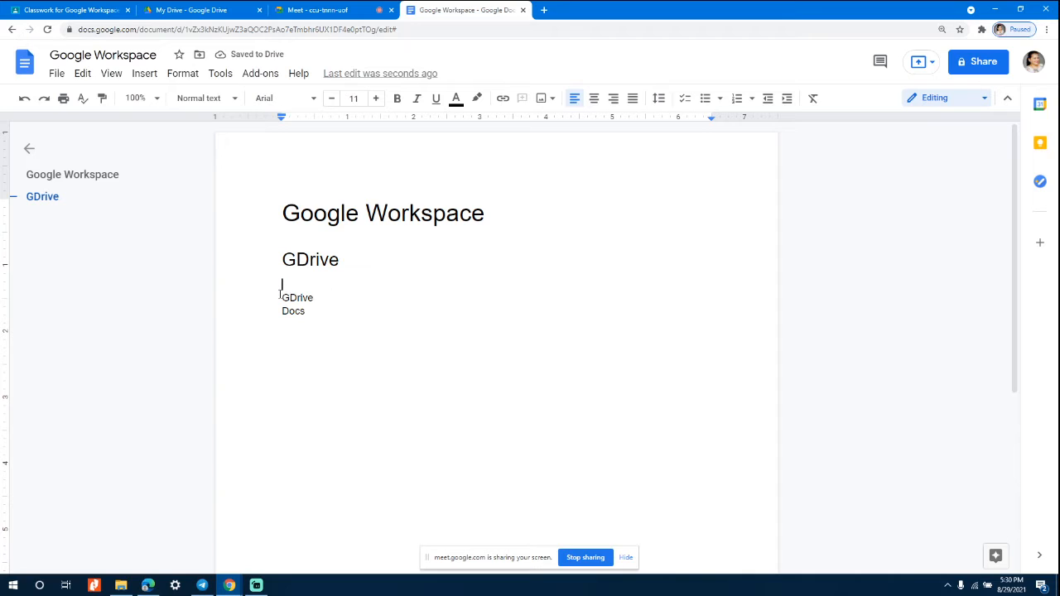
- Delete the plain-text "GDrive" under the heading and place the cursor at the end of the "Docs" line
{"action": "left_click_drag", "start_coordinate": [282, 289], "coordinate": [288, 298]}
{"action": "left_click", "coordinate": [319, 301]}
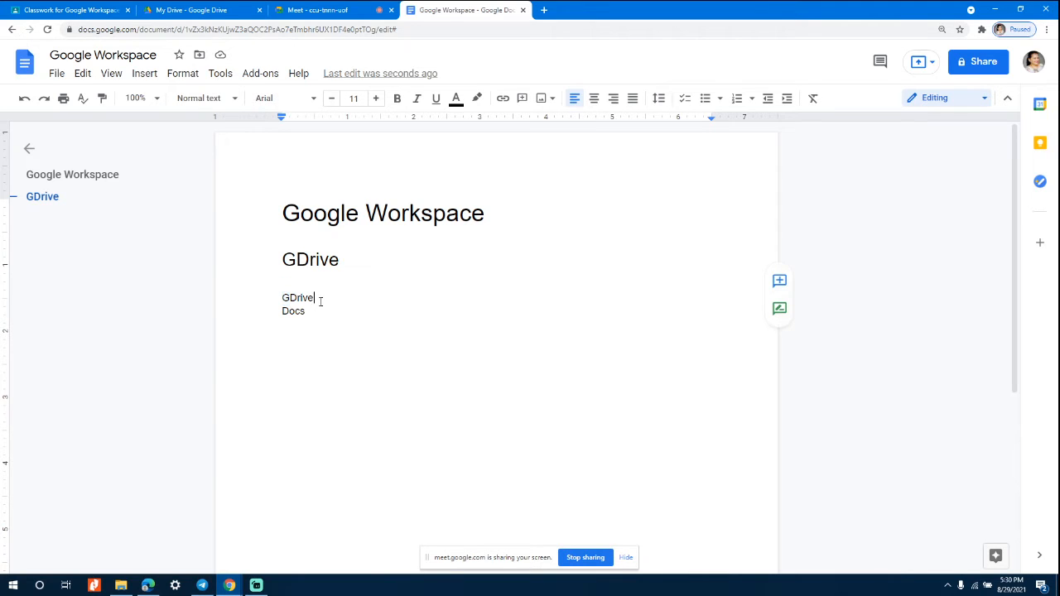
{"action": "double_click", "coordinate": [296, 300]}
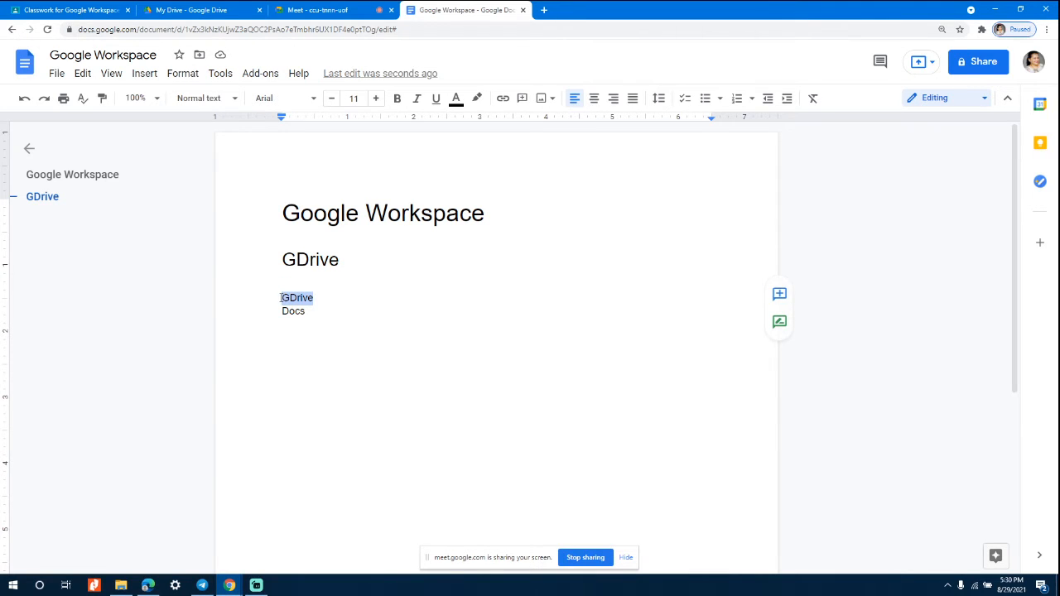
{"action": "key", "text": "BackSpace"}
{"action": "left_click", "coordinate": [305, 311]}
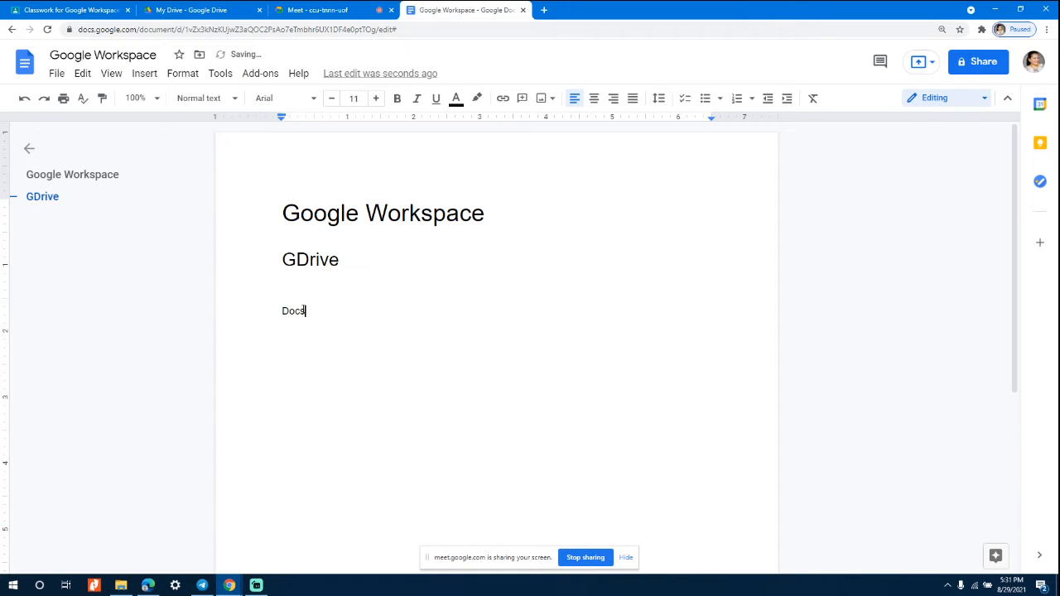
- Apply the Heading 2 style to the "Docs" line and jump to the GDrive heading from the document outline
{"action": "double_click", "coordinate": [282, 311]}
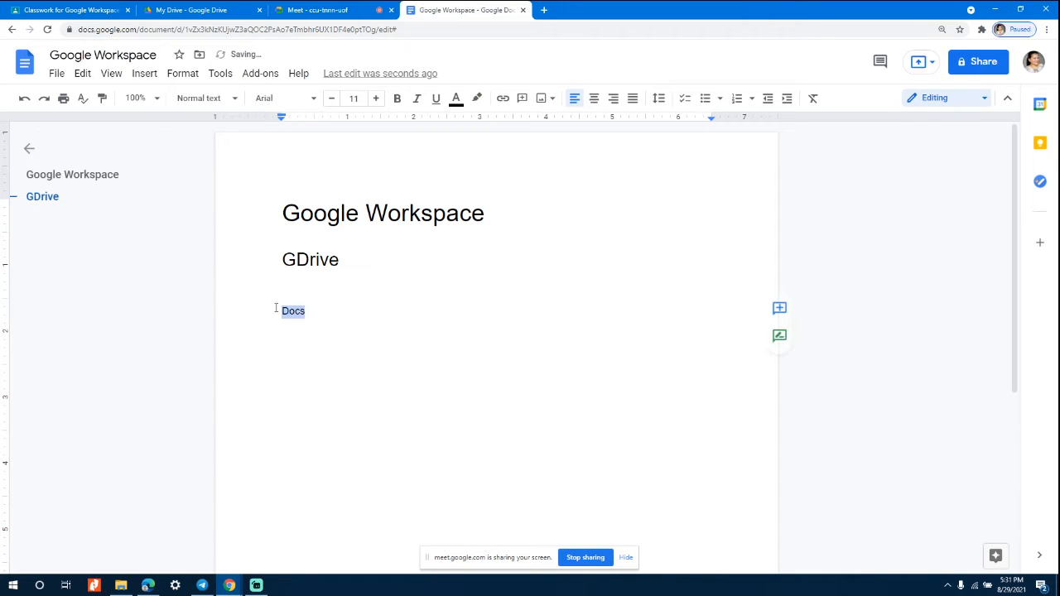
{"action": "left_click", "coordinate": [235, 101]}
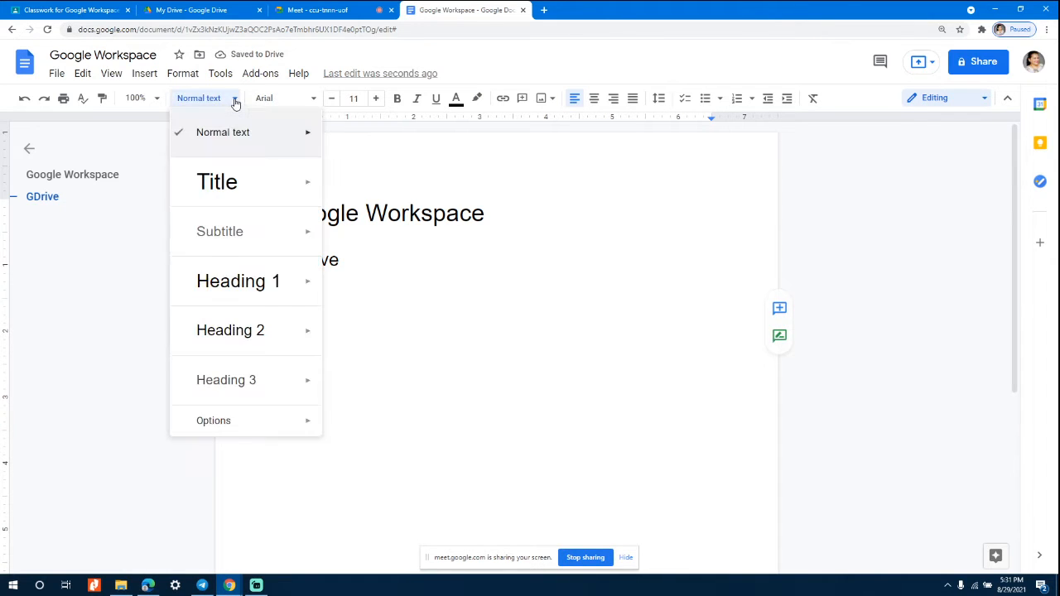
{"action": "left_click", "coordinate": [222, 329]}
{"action": "left_click", "coordinate": [409, 406]}
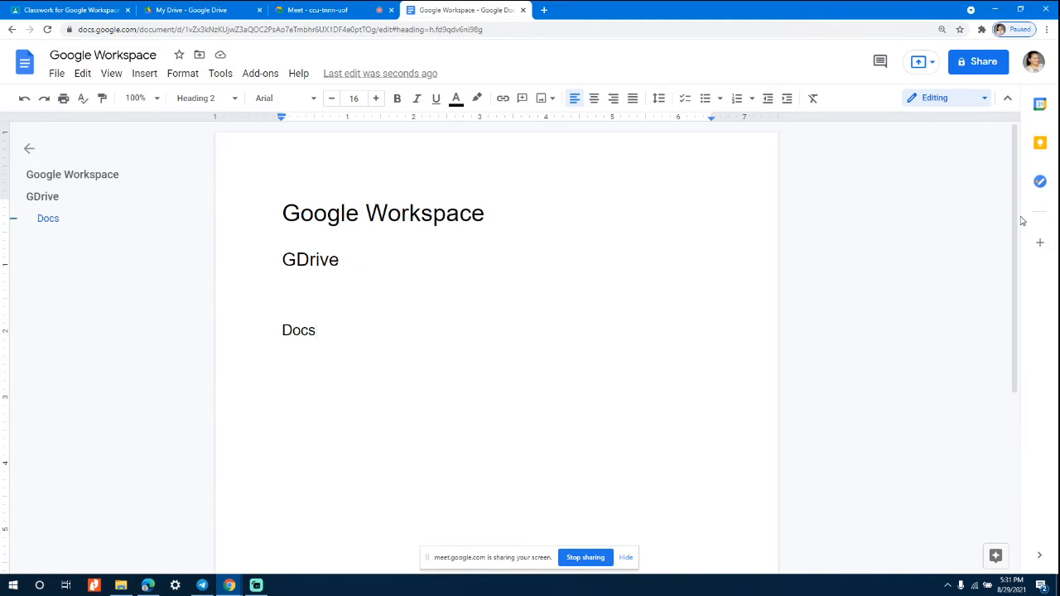
{"action": "mouse_move", "coordinate": [1014, 221]}
{"action": "left_mouse_down"}
{"action": "mouse_move", "coordinate": [1022, 394]}
{"action": "mouse_move", "coordinate": [1005, 317]}
{"action": "mouse_move", "coordinate": [1041, 467]}
{"action": "mouse_move", "coordinate": [1020, 215]}
{"action": "left_mouse_up"}
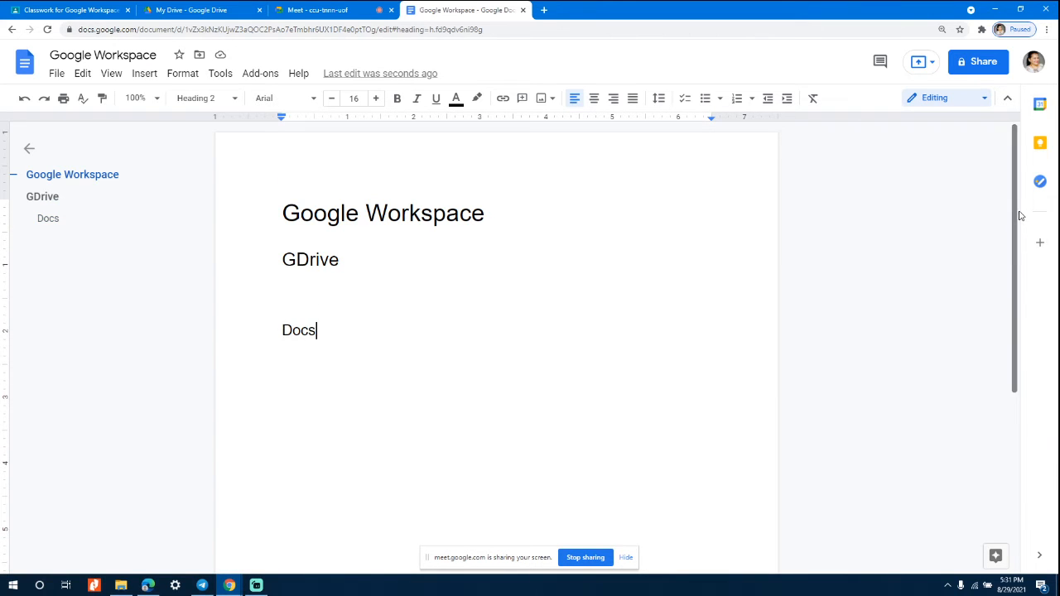
{"action": "left_click", "coordinate": [43, 197]}
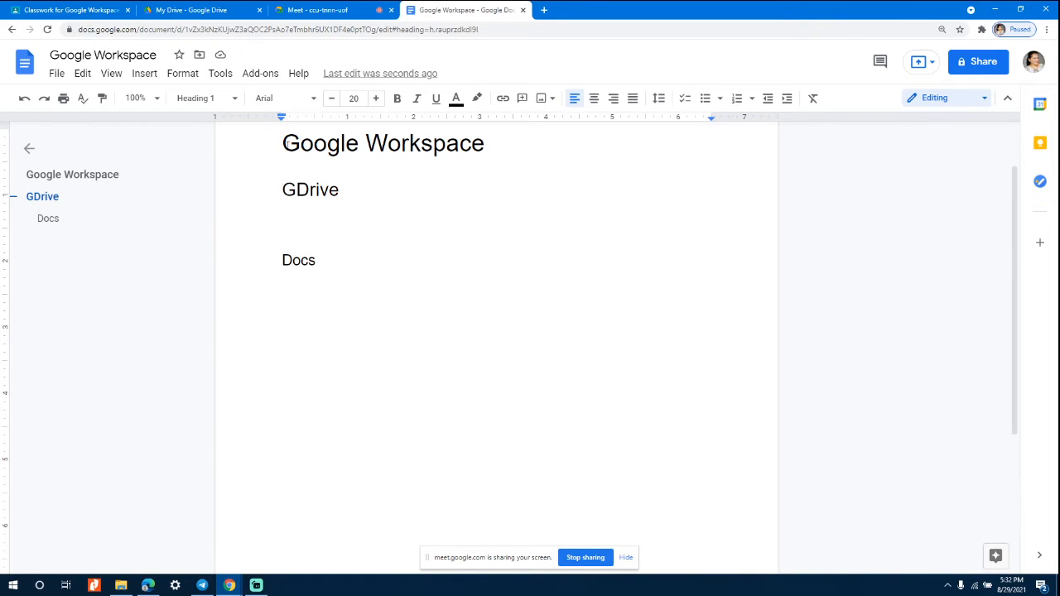
- Select the "Google Workspace" title, view the available fonts and font sizes, and make the title bold
{"action": "left_click_drag", "start_coordinate": [282, 142], "coordinate": [504, 136]}
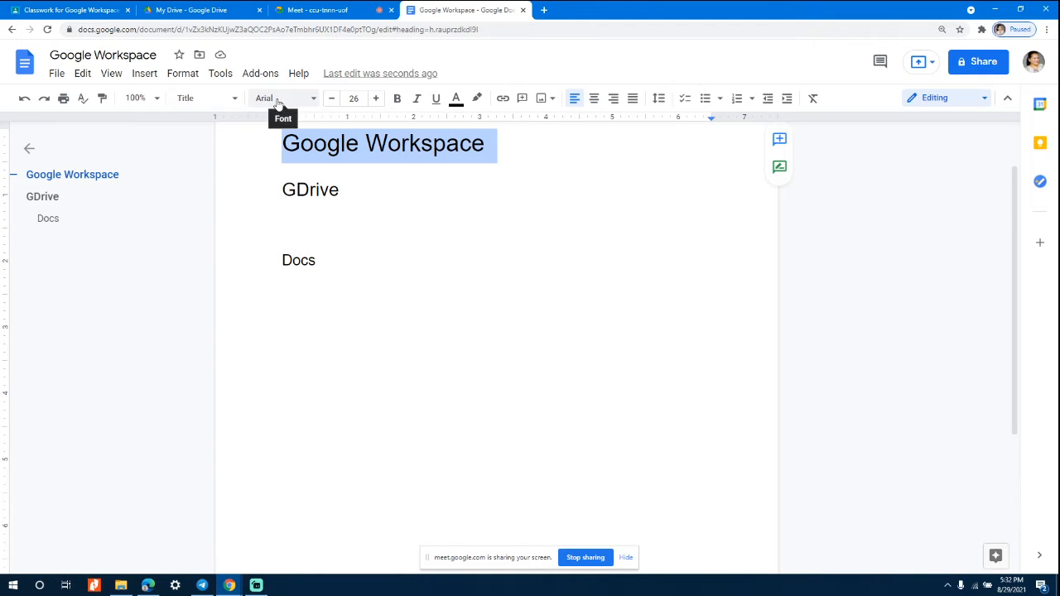
{"action": "left_click", "coordinate": [313, 100]}
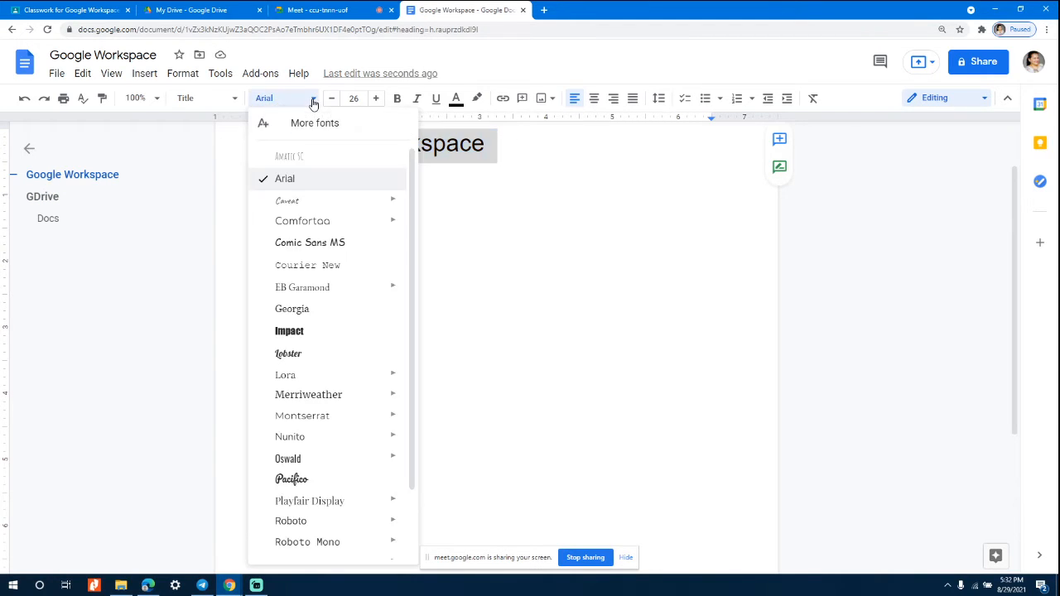
{"action": "mouse_move", "coordinate": [339, 418]}
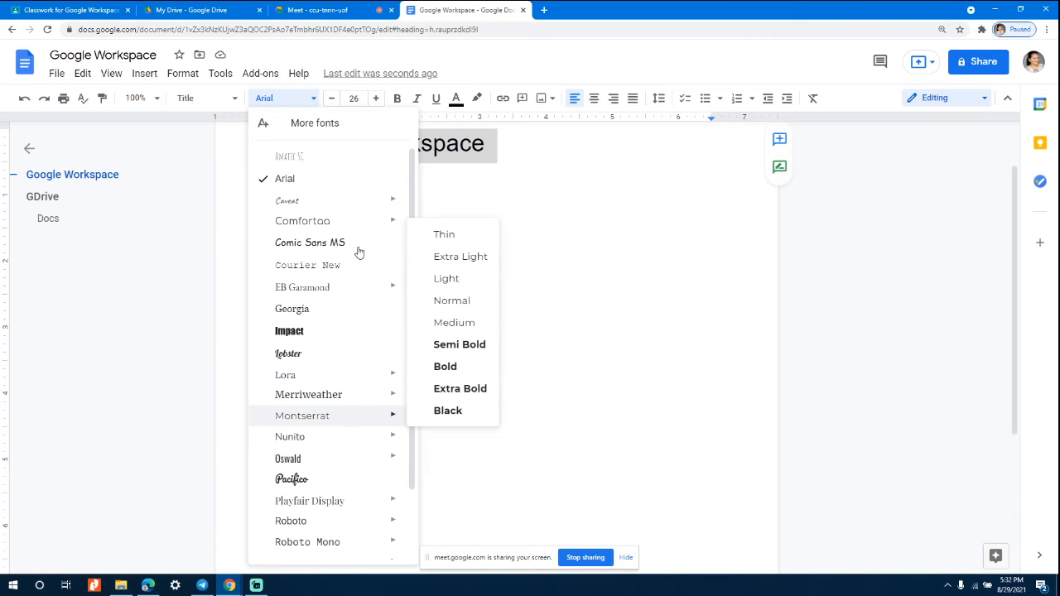
{"action": "left_click", "coordinate": [362, 97]}
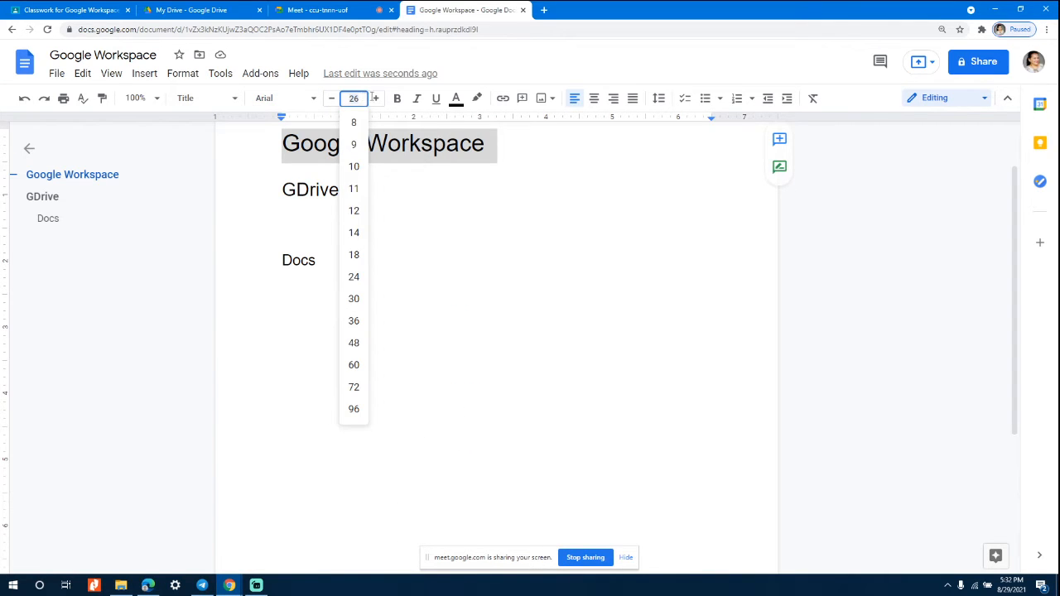
{"action": "left_click", "coordinate": [399, 99]}
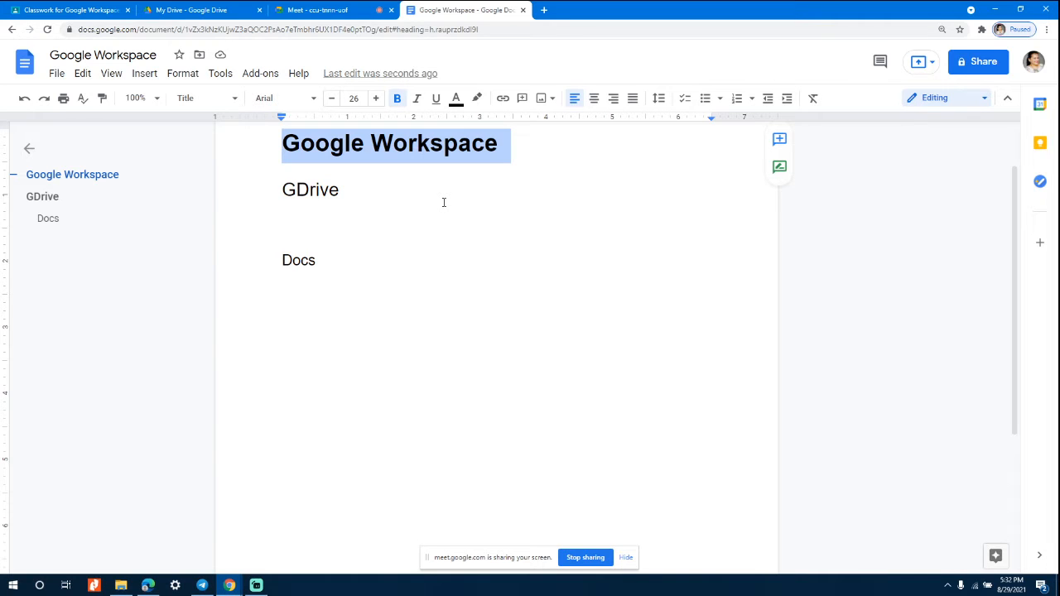
- Give the selected "Google Workspace" title the custom dark magenta text colour #7a0658
{"action": "left_click", "coordinate": [456, 99]}
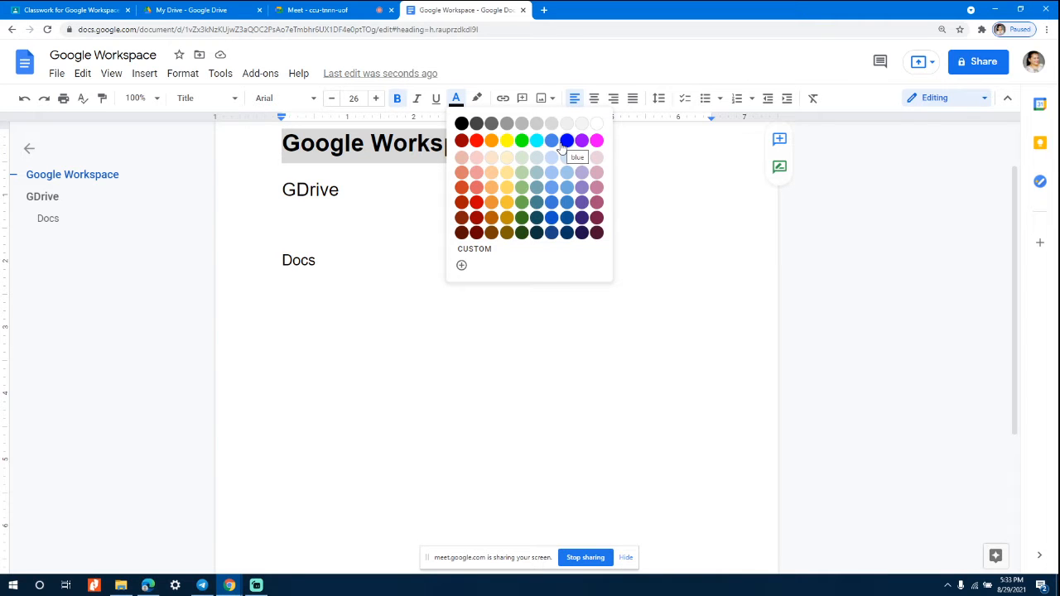
{"action": "left_click", "coordinate": [461, 268]}
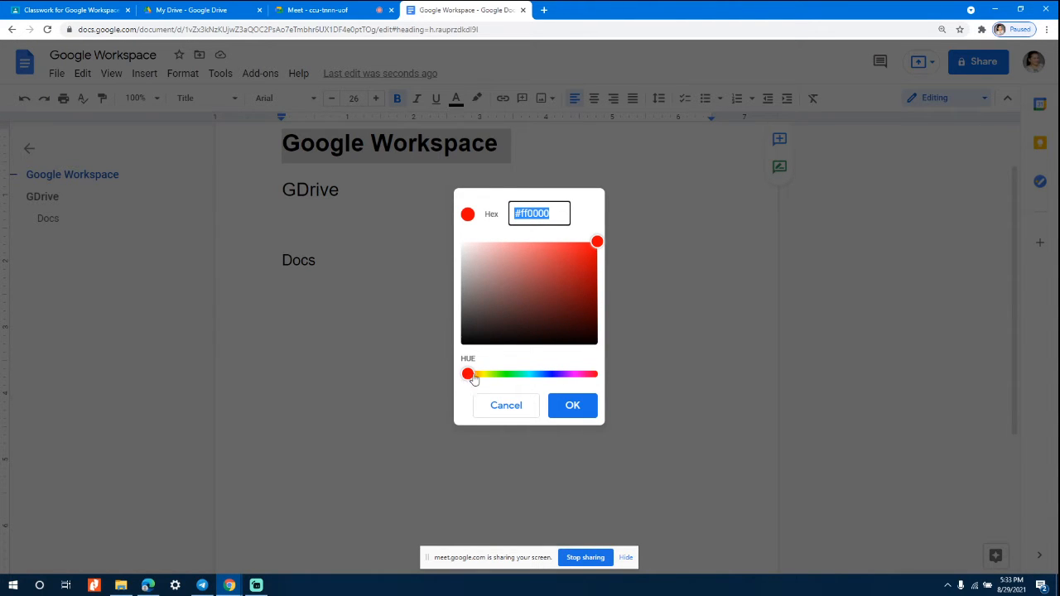
{"action": "left_click", "coordinate": [568, 377]}
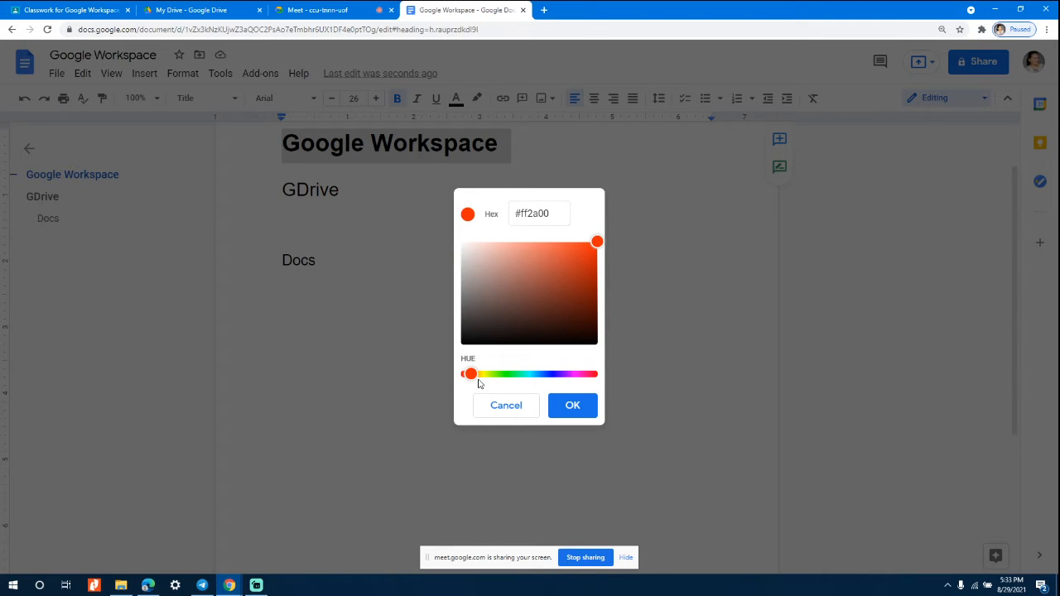
{"action": "left_click_drag", "start_coordinate": [470, 374], "coordinate": [576, 380]}
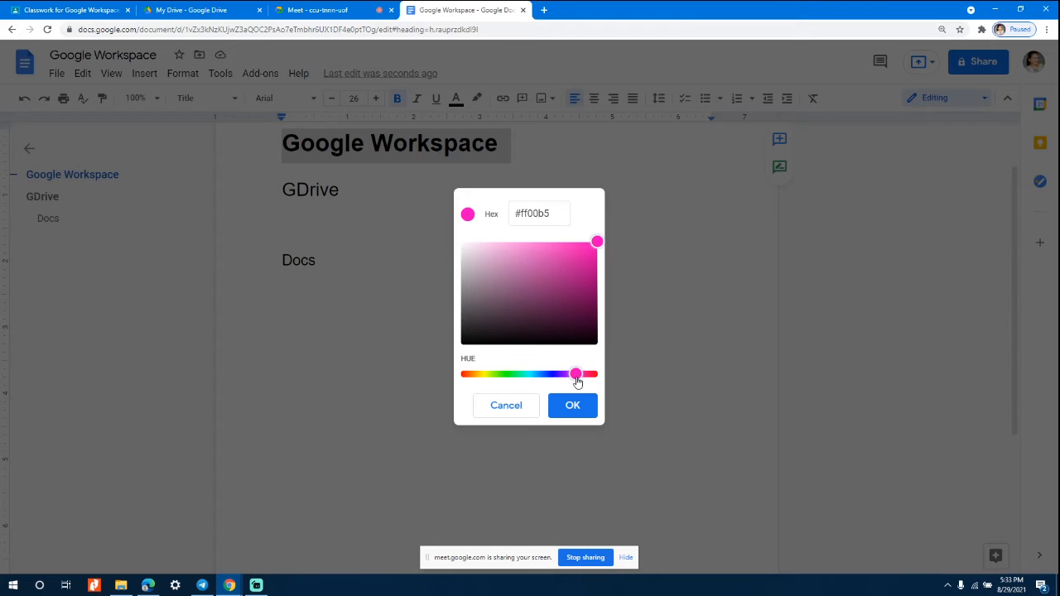
{"action": "left_click", "coordinate": [590, 296]}
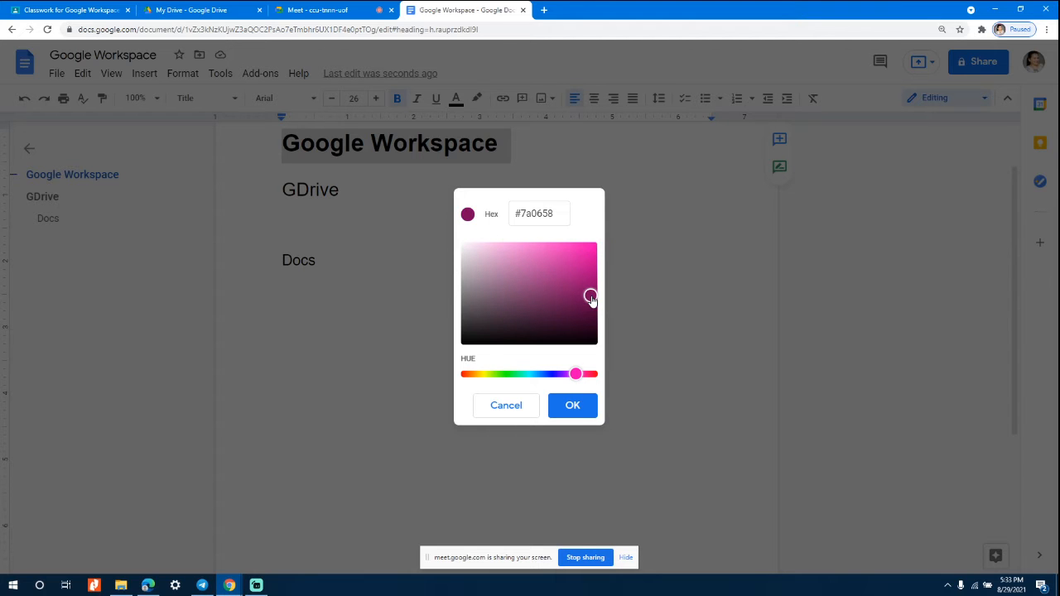
{"action": "left_click", "coordinate": [576, 406]}
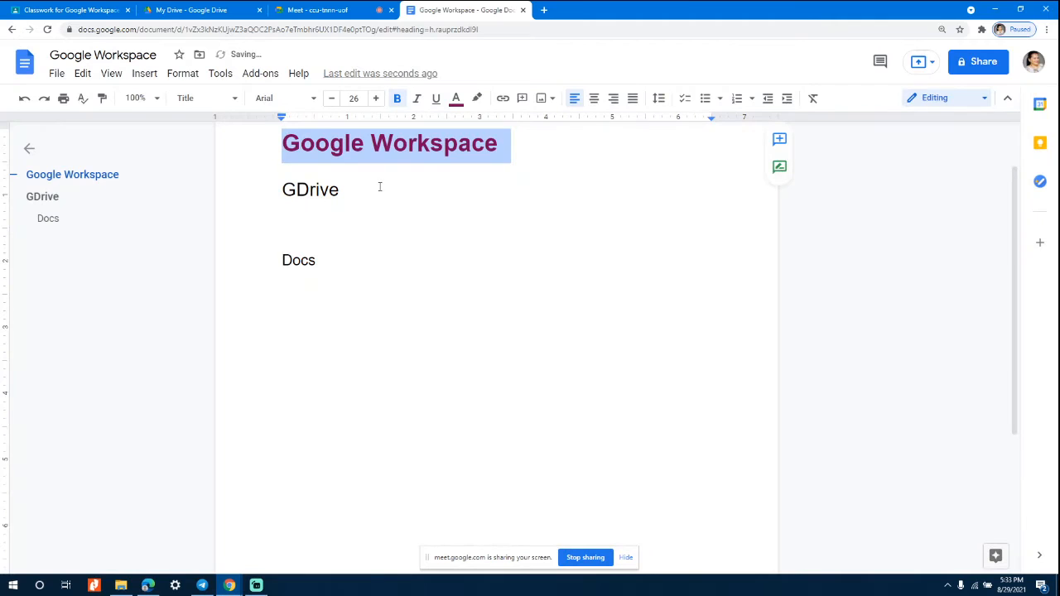
- Examine the text colour palette with its custom colours and the highlight colour palette, leaving the GDrive heading's formatting as it is
{"action": "left_click", "coordinate": [380, 187]}
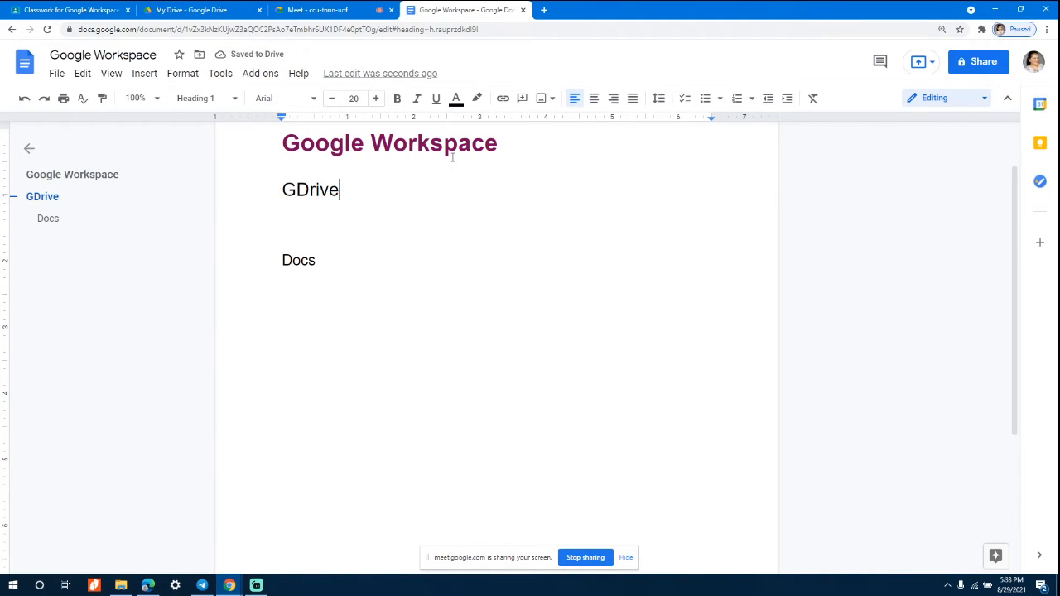
{"action": "left_click", "coordinate": [458, 102]}
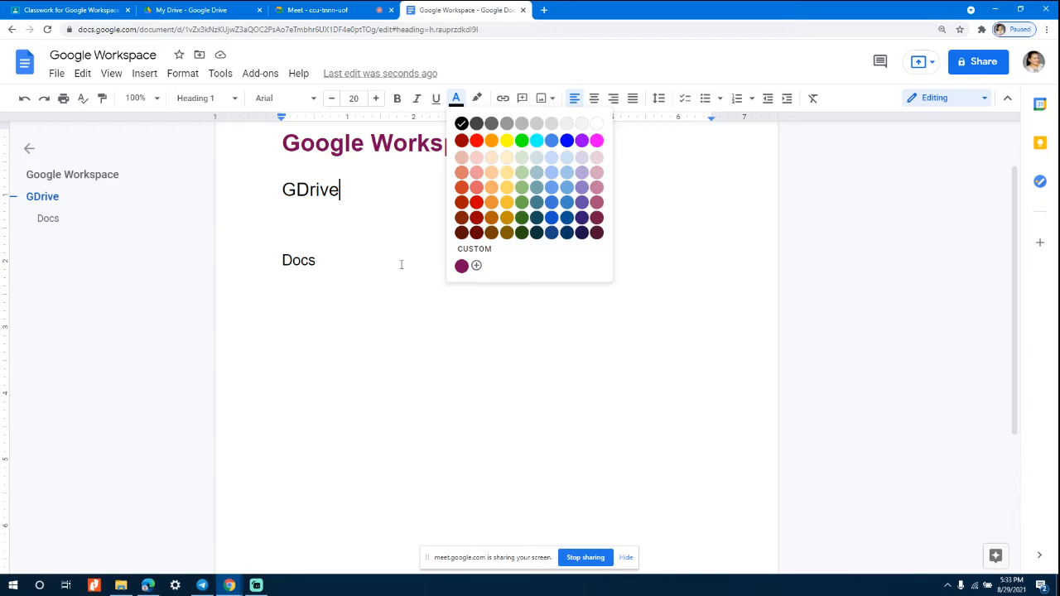
{"action": "left_click", "coordinate": [476, 98]}
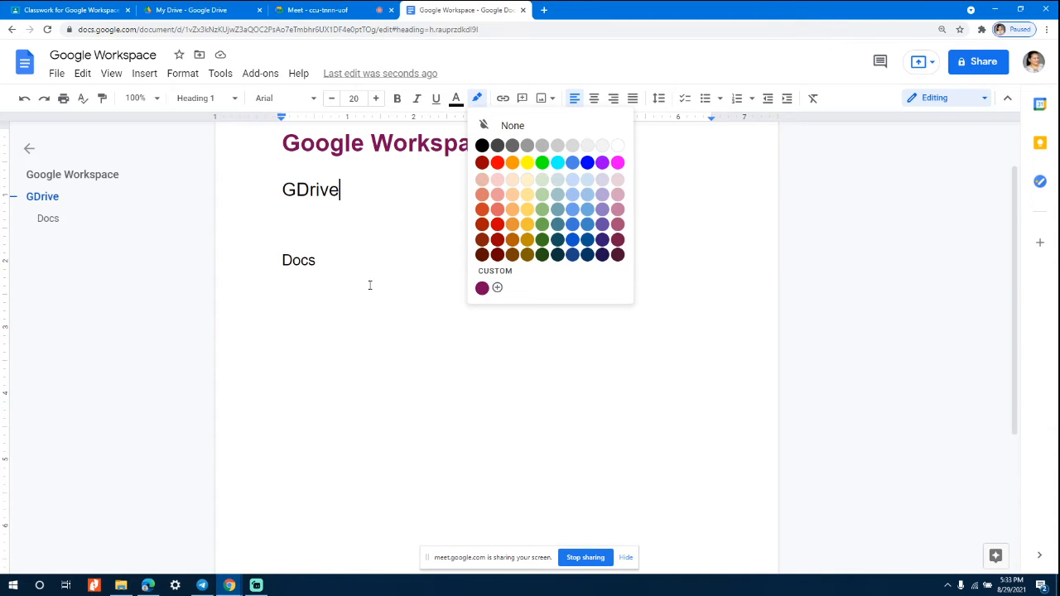
{"action": "left_click", "coordinate": [378, 314]}
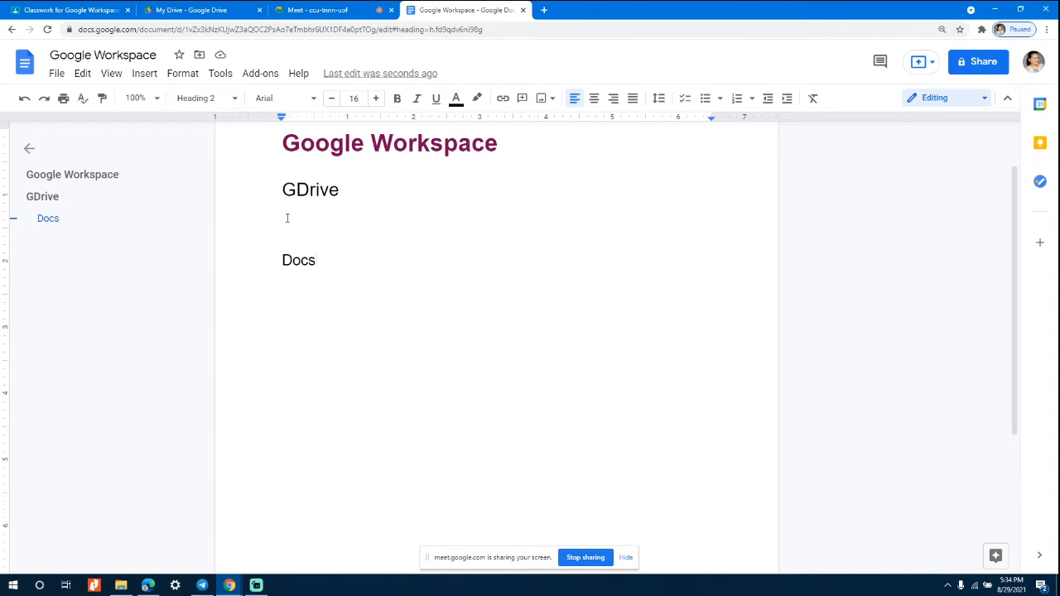
- Enter the sample text "Bsfbsjwgim.,c ,blk';vhbsksk'" on the empty line under the GDrive heading
{"action": "left_click", "coordinate": [287, 218]}
{"action": "type", "text": "Bsfbsjwgim.,c ,blk';vhbsk"}
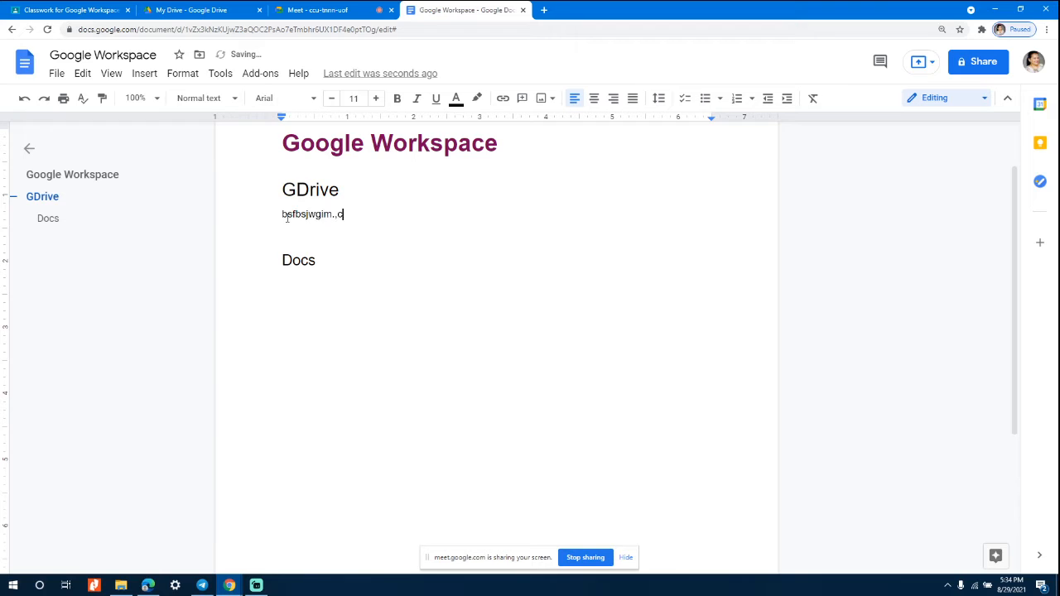
{"action": "type", "text": "sk'"}
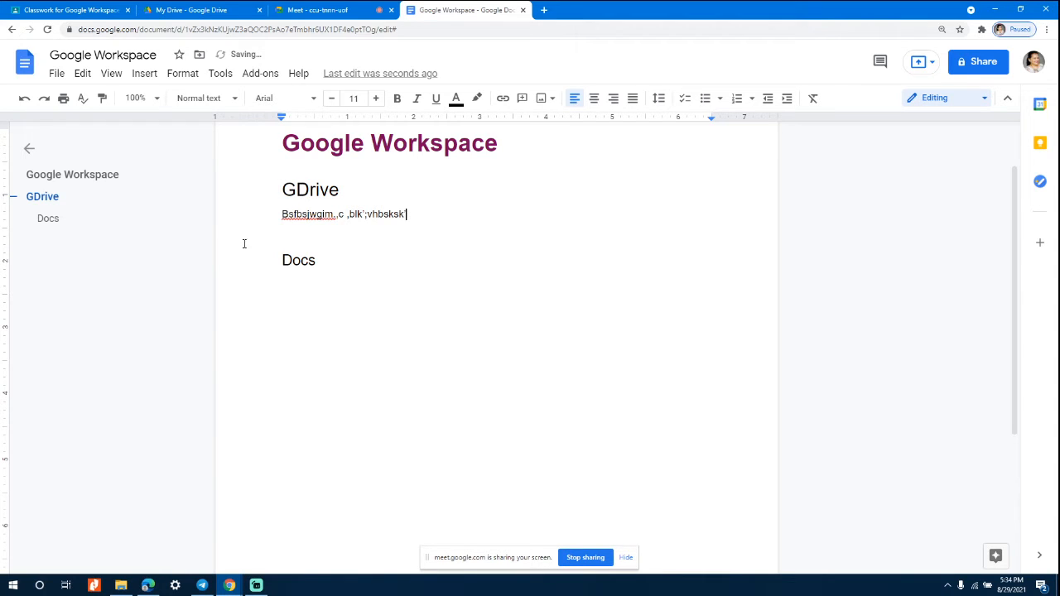
- Highlight the second part of the sample text, ",blk';vhbsksk'", in yellow
{"action": "left_click", "coordinate": [349, 213]}
{"action": "left_click_drag", "start_coordinate": [351, 214], "coordinate": [420, 214]}
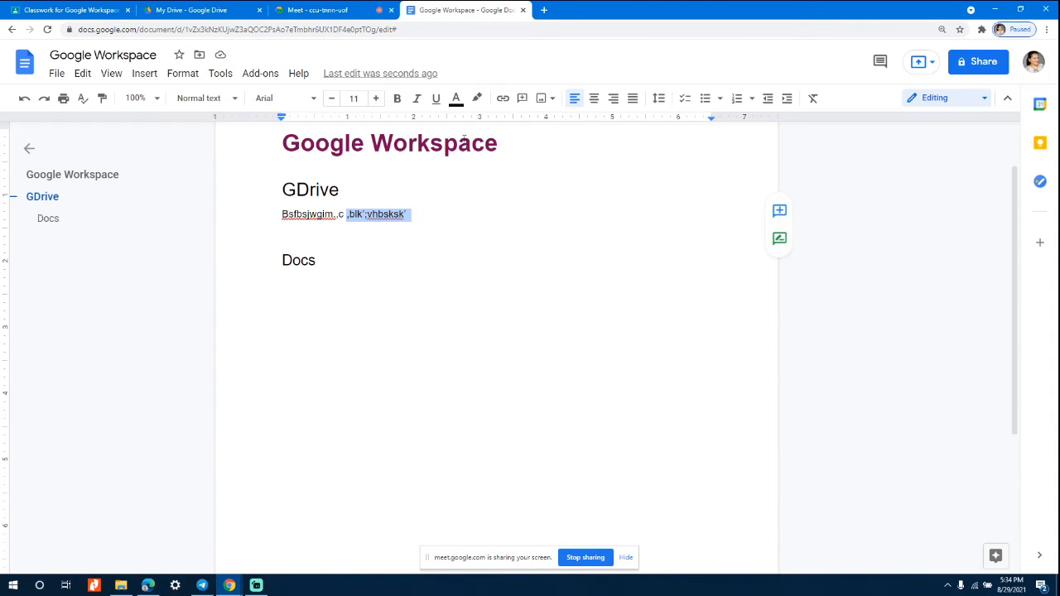
{"action": "left_click", "coordinate": [478, 99]}
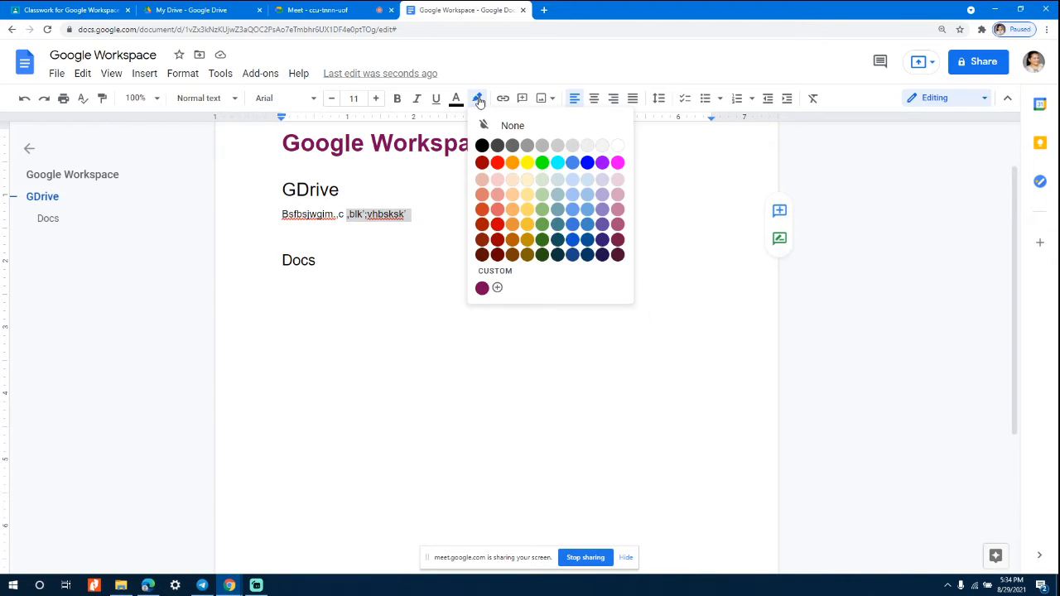
{"action": "left_click", "coordinate": [531, 162]}
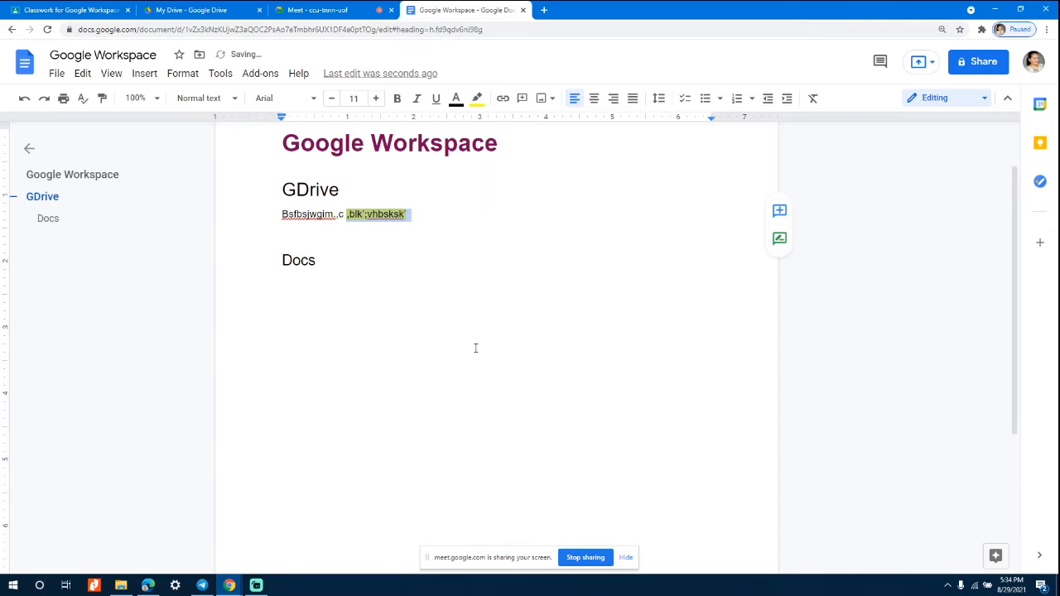
{"action": "left_click", "coordinate": [378, 284]}
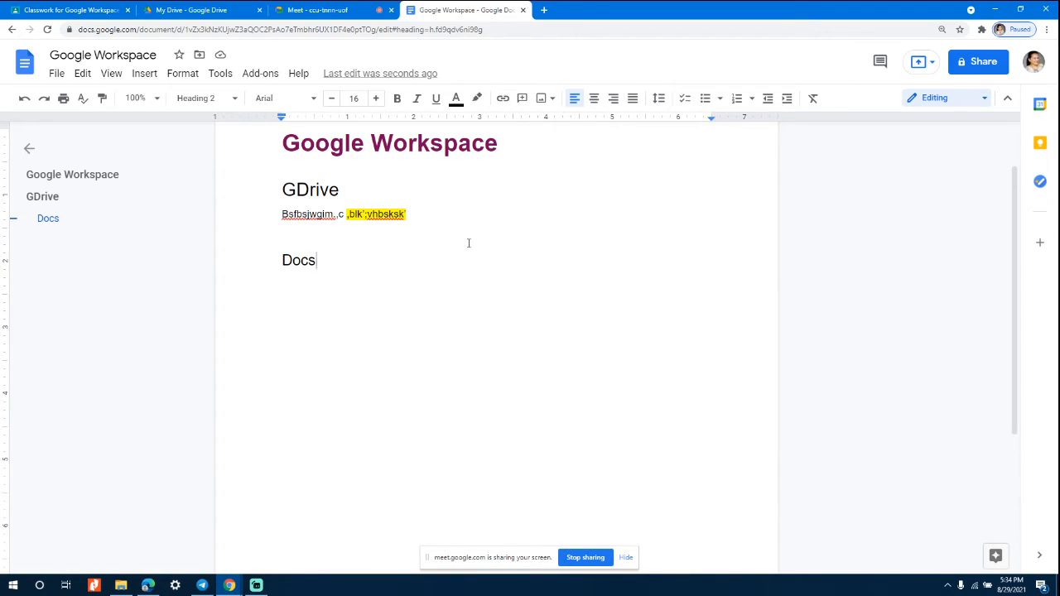
- Open a new browser tab
{"action": "left_click", "coordinate": [546, 10]}
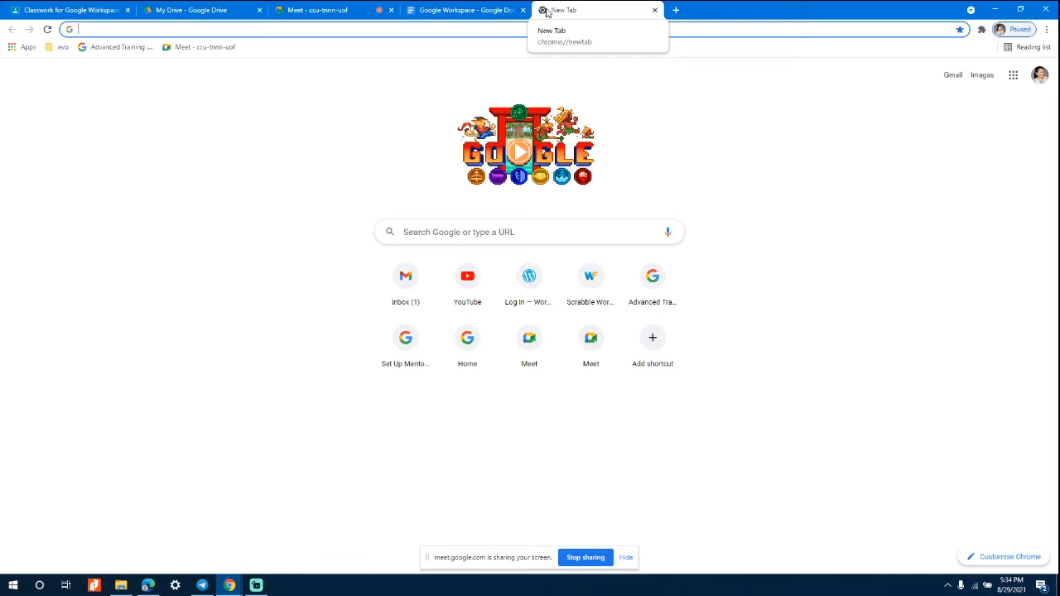
{"action": "type", "text": "googl"}
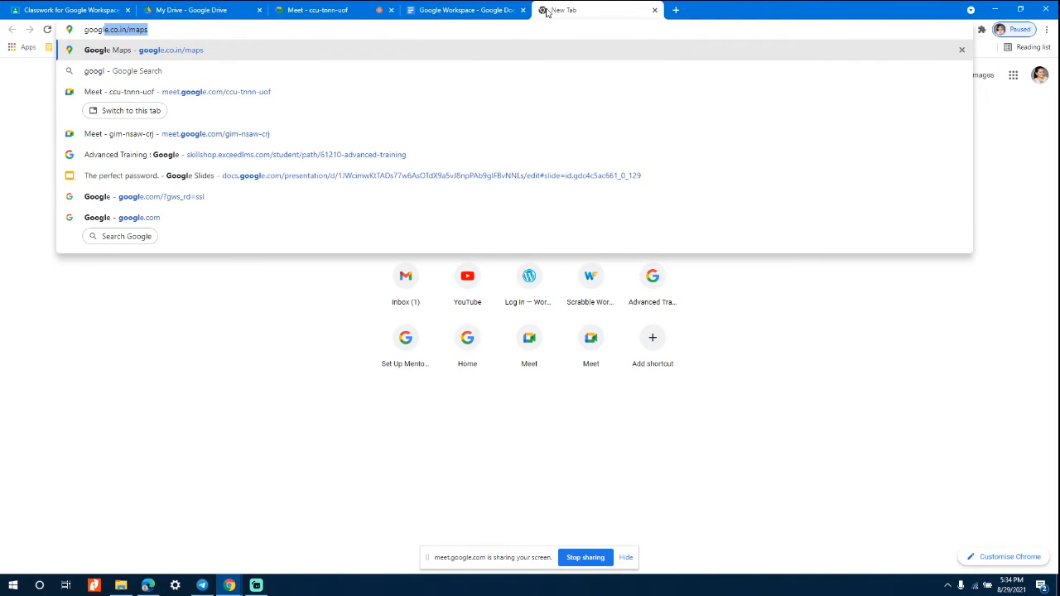
{"action": "key", "text": "Return"}
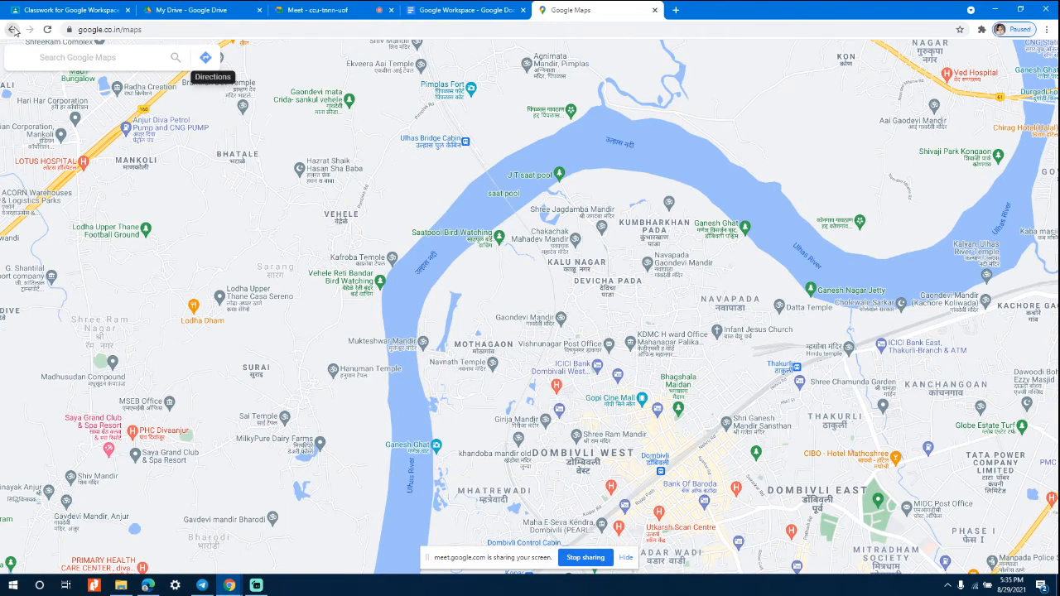
{"action": "left_click", "coordinate": [12, 30]}
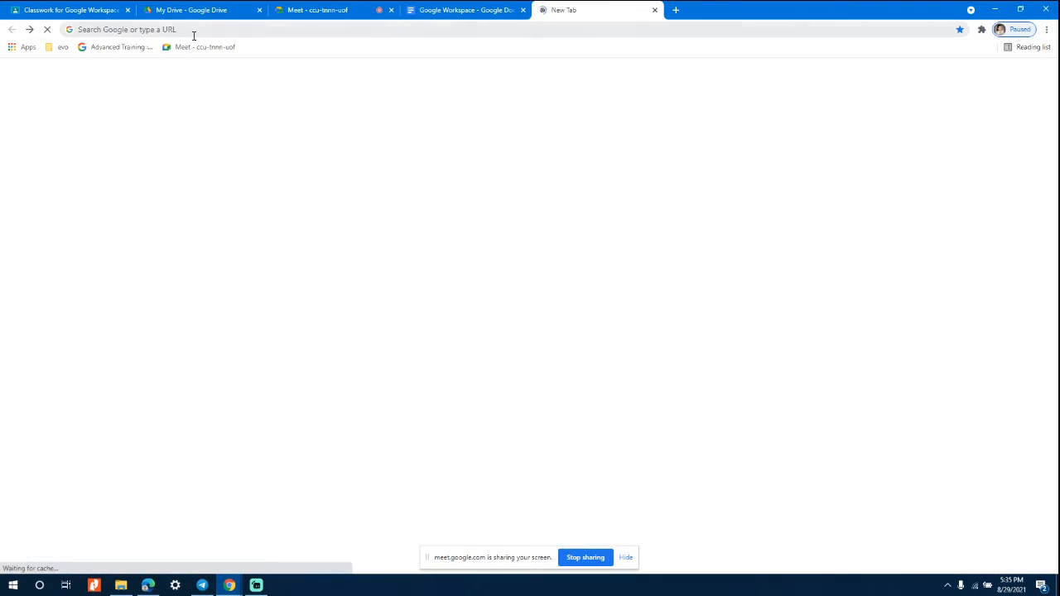
- Search the web for "pablo picasso" and open the Britannica biography page from the results
{"action": "left_click", "coordinate": [190, 29]}
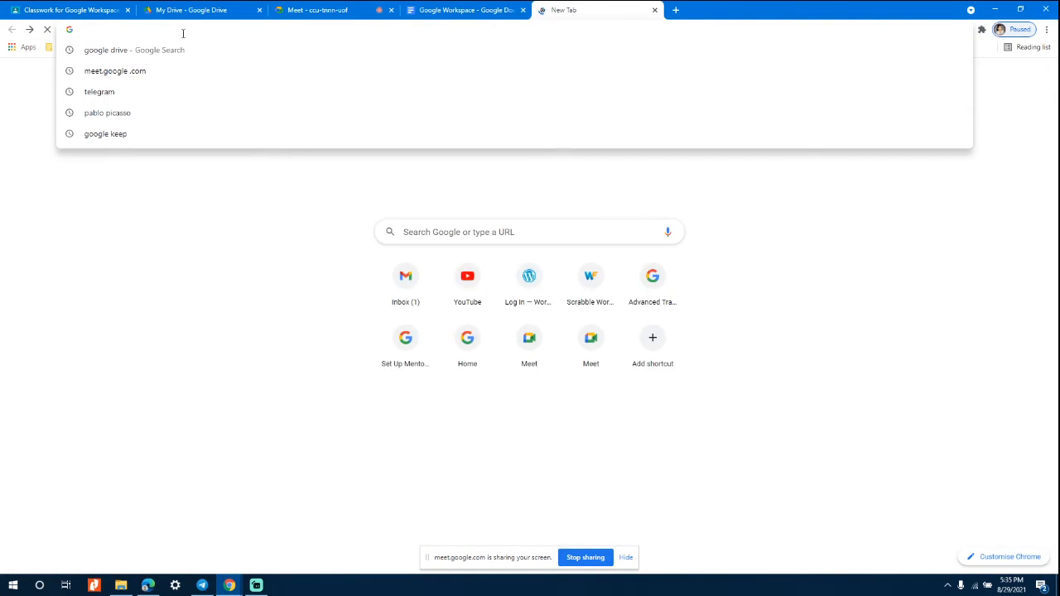
{"action": "left_click", "coordinate": [108, 112]}
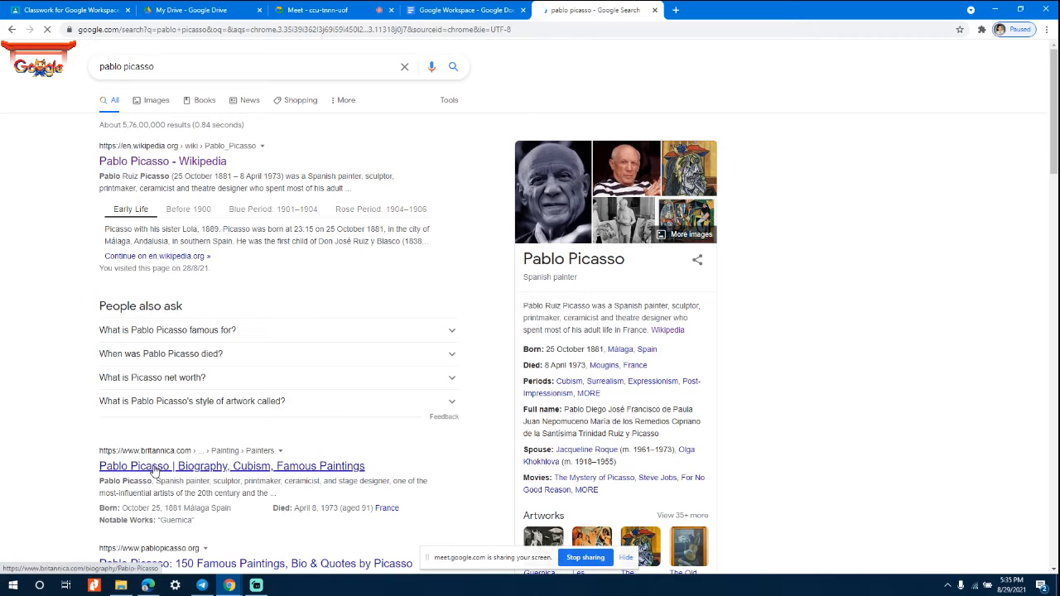
{"action": "left_click", "coordinate": [153, 467]}
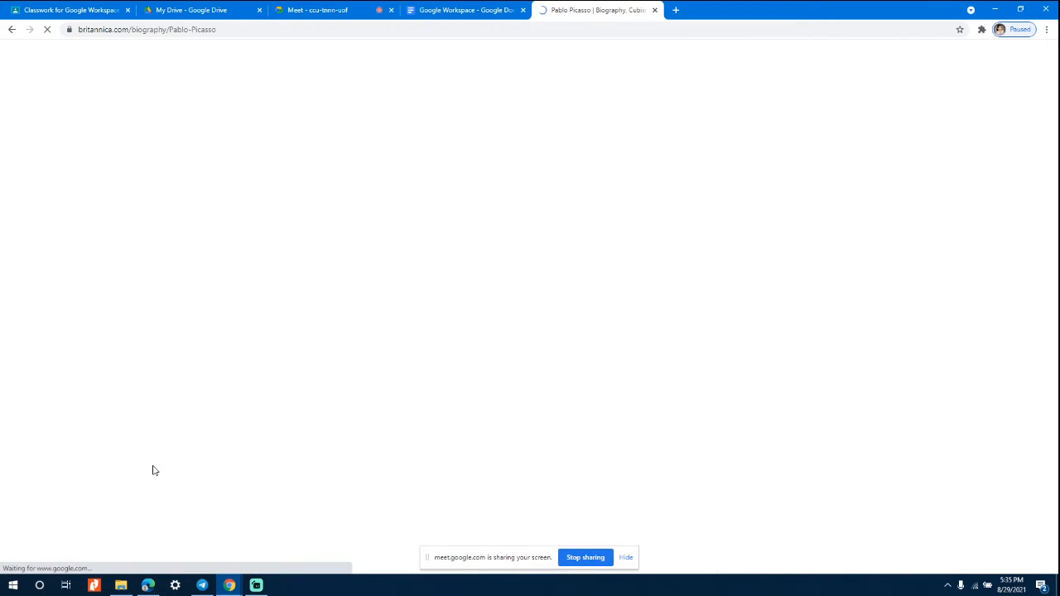
- Copy the web address of the Britannica Pablo Picasso page and return to the Google Workspace document
{"action": "left_click", "coordinate": [220, 29]}
{"action": "key", "text": "ctrl+c"}
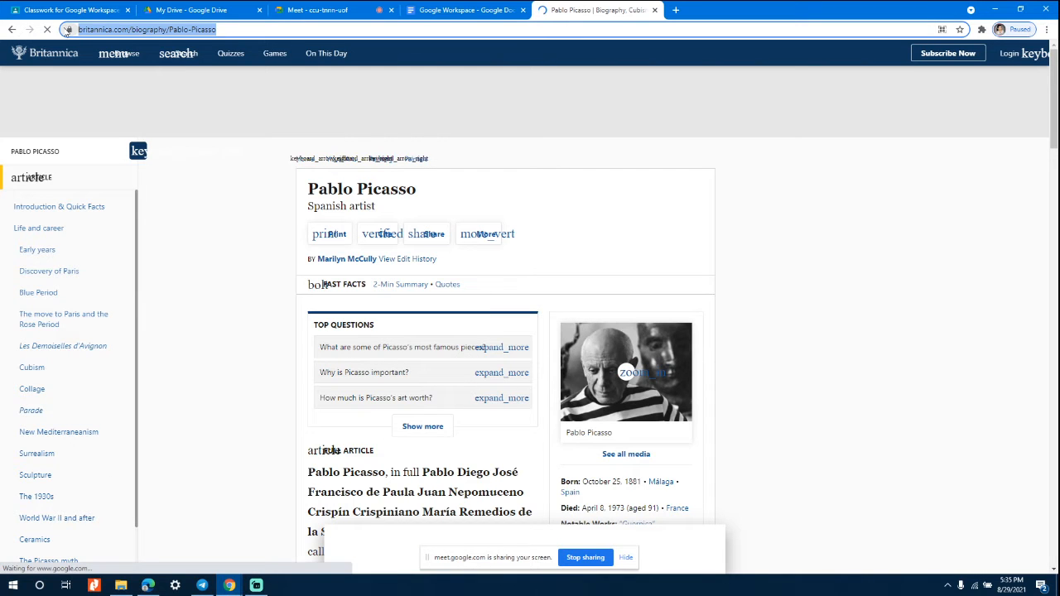
{"action": "left_click", "coordinate": [476, 10]}
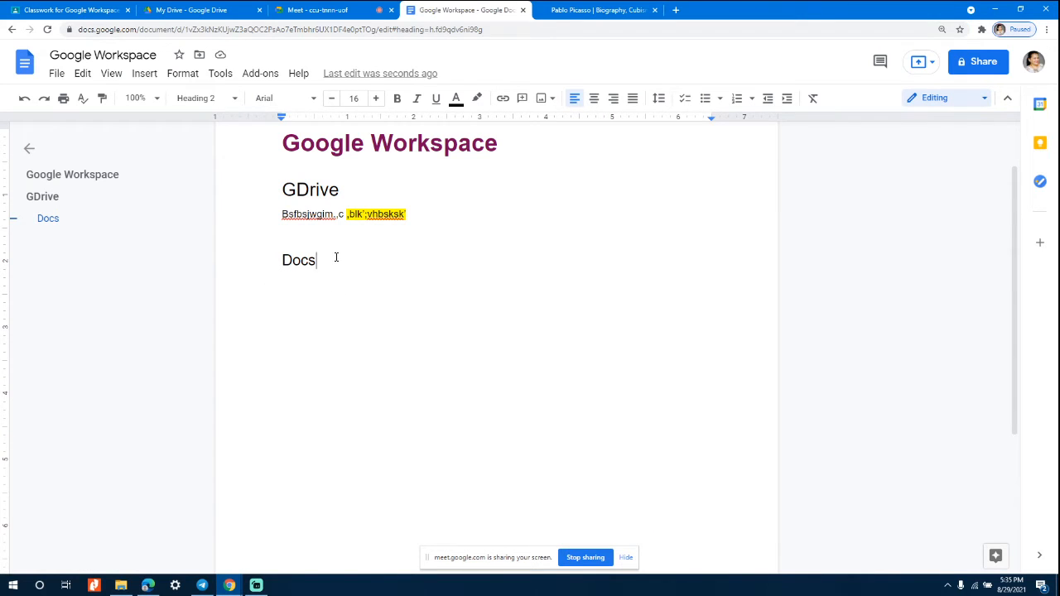
- Add the text "Pablo Picasso" below the Docs heading and link it to the copied Britannica address
{"action": "key", "text": "Return"}
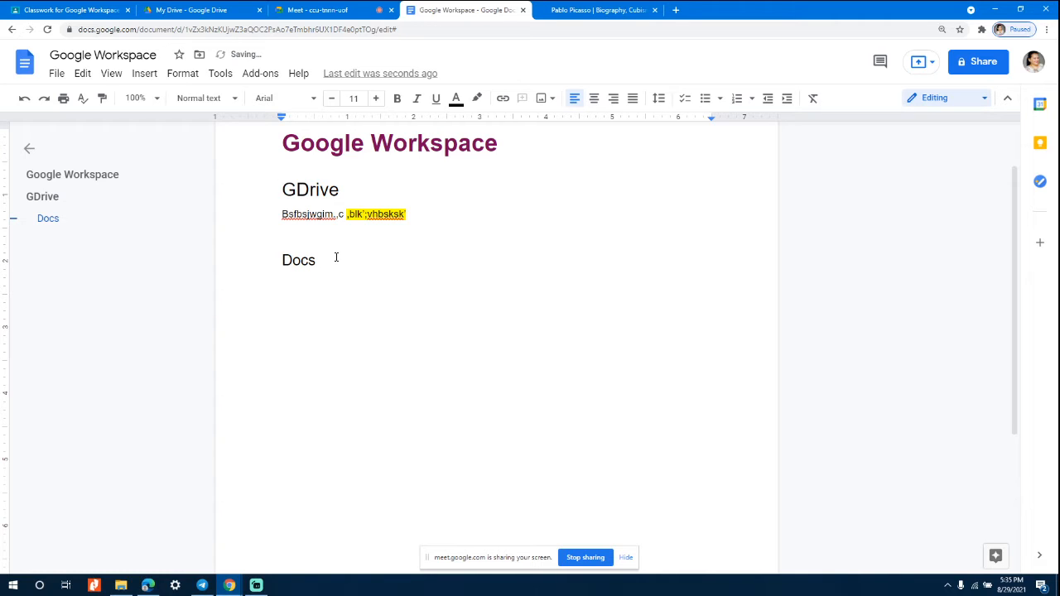
{"action": "type", "text": "Pablo Picasso"}
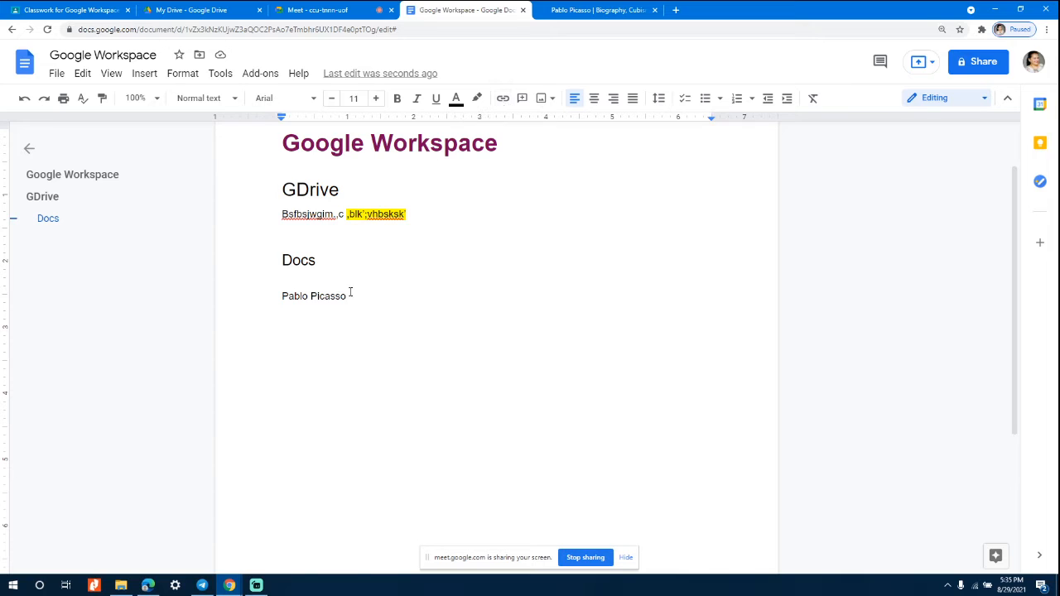
{"action": "left_click", "coordinate": [289, 289], "text": "shift"}
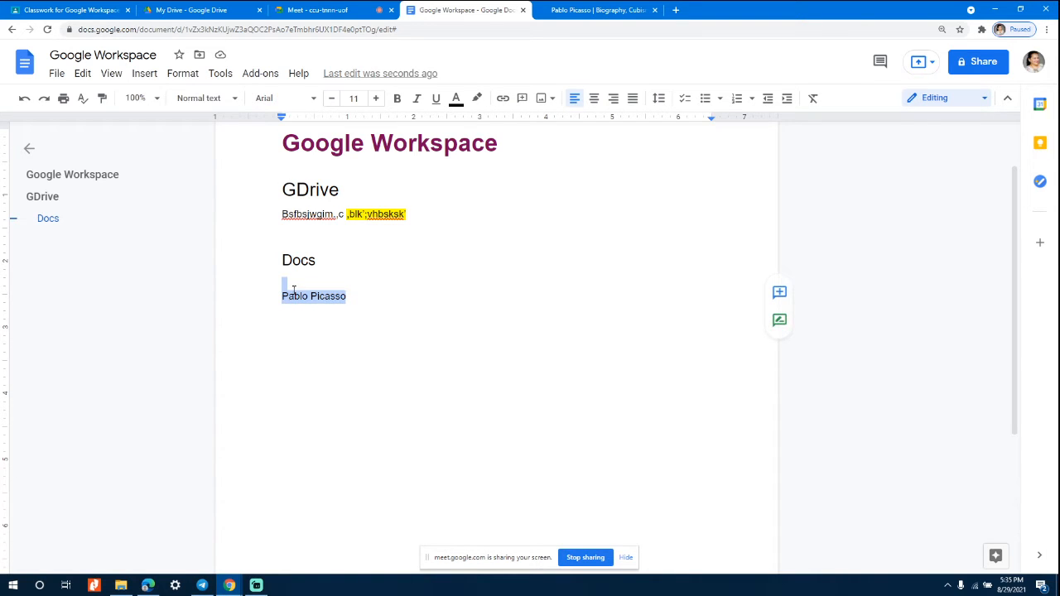
{"action": "left_click", "coordinate": [503, 99]}
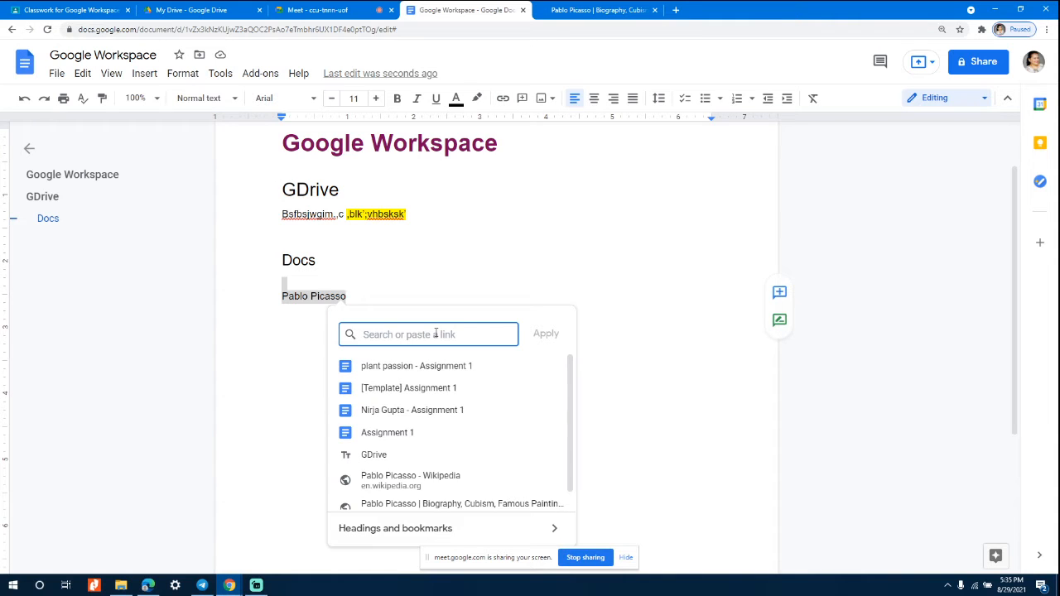
{"action": "key", "text": "ctrl+v"}
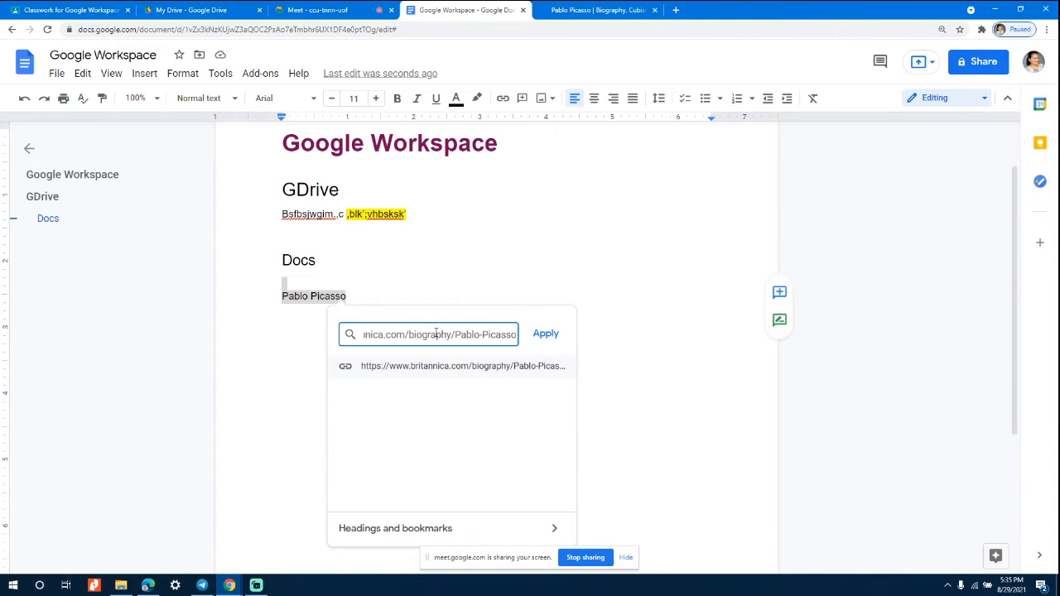
{"action": "left_click", "coordinate": [542, 336]}
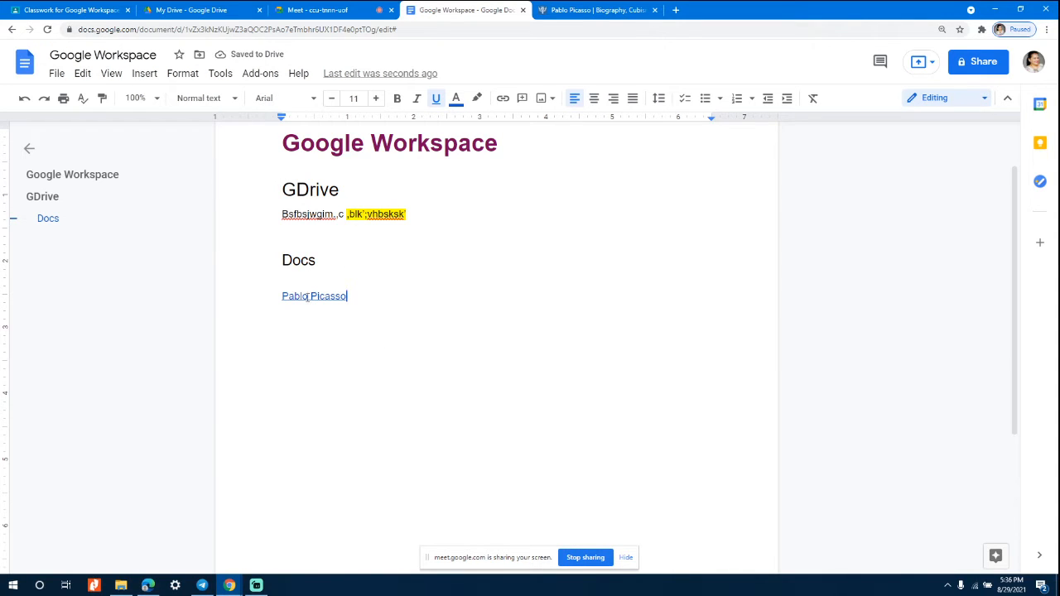
- Test the Pablo Picasso link by opening its Britannica page, and return to the Google Workspace document
{"action": "left_click", "coordinate": [308, 296]}
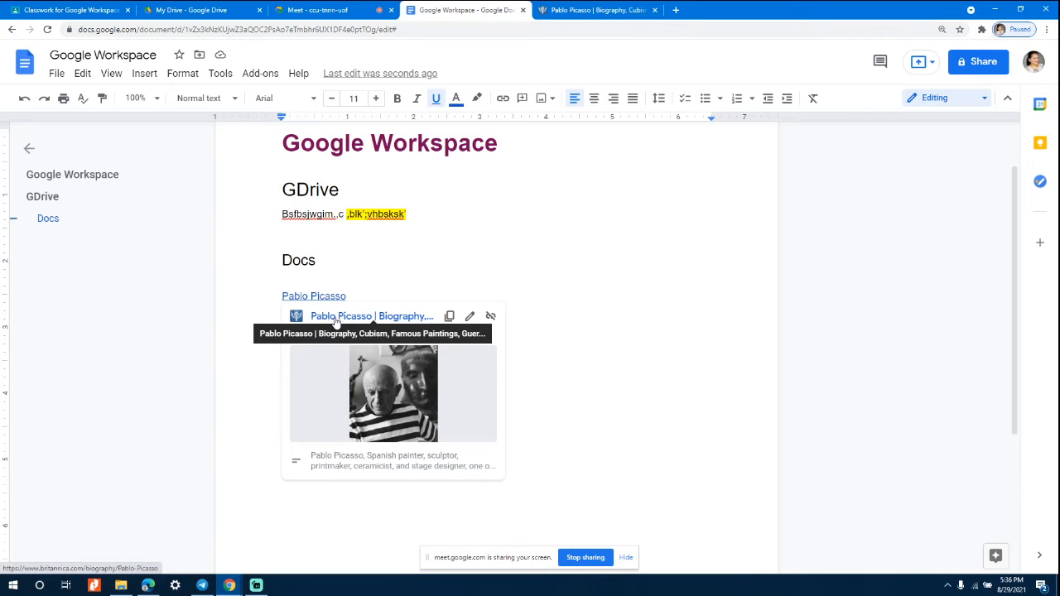
{"action": "left_click", "coordinate": [338, 317]}
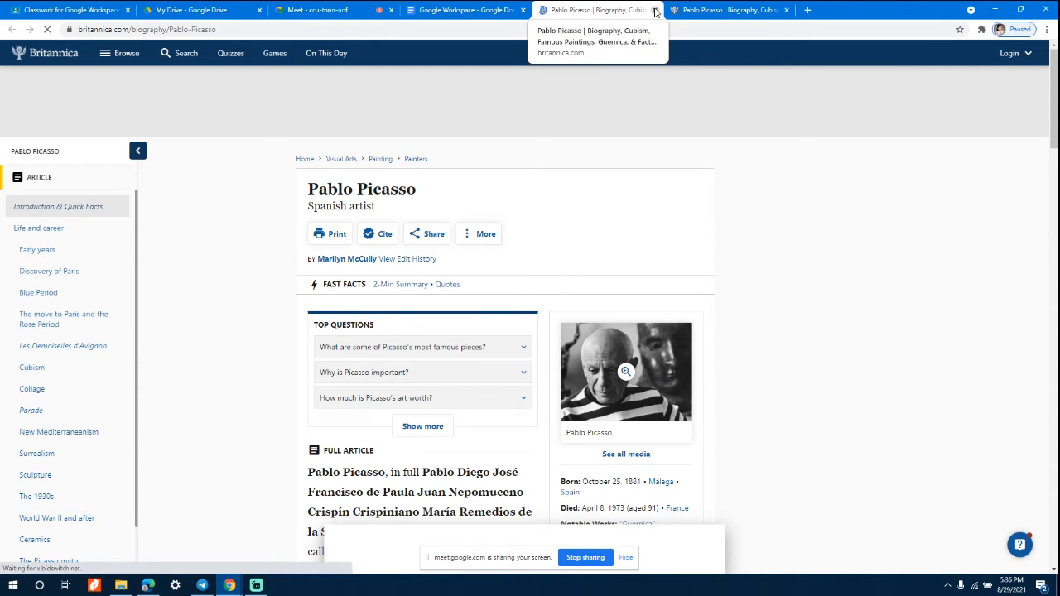
{"action": "left_click", "coordinate": [477, 15]}
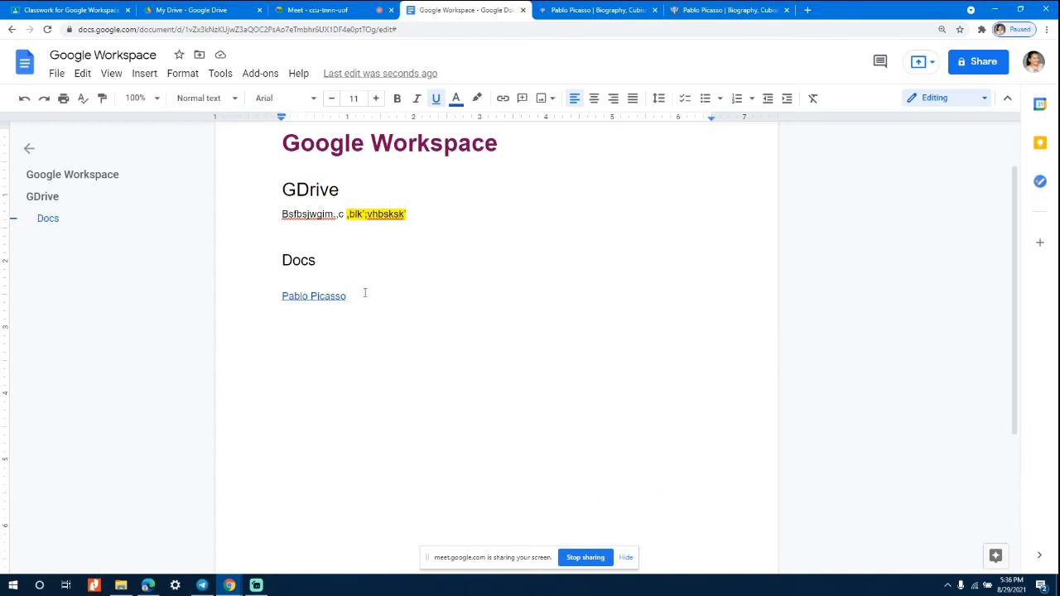
{"action": "key", "text": "Return"}
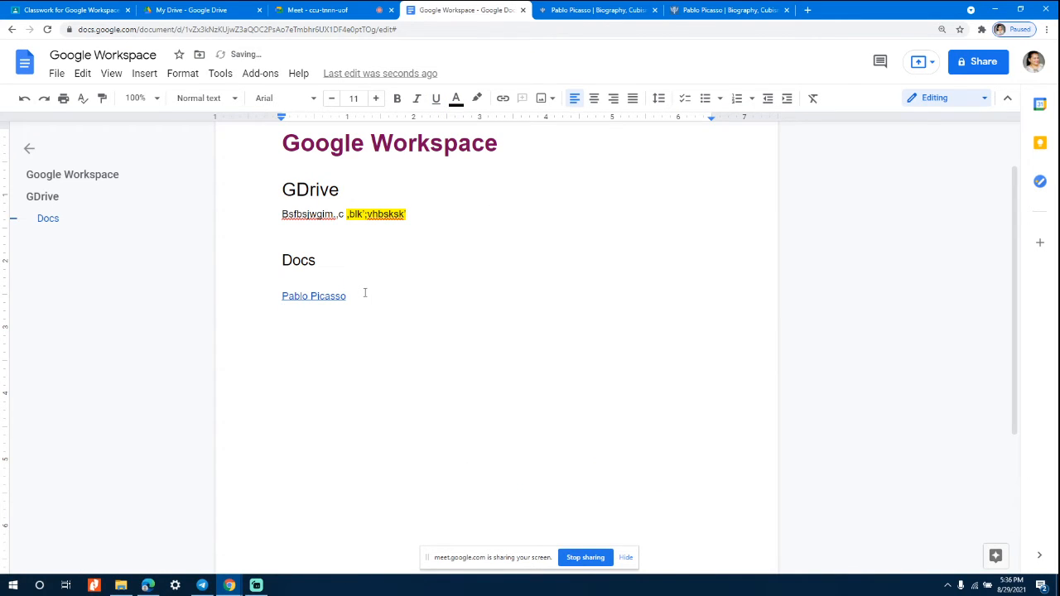
{"action": "type", "text": "https://www.britannica.com/biography/Pablo-Picasso"}
{"action": "left_click", "coordinate": [379, 356]}
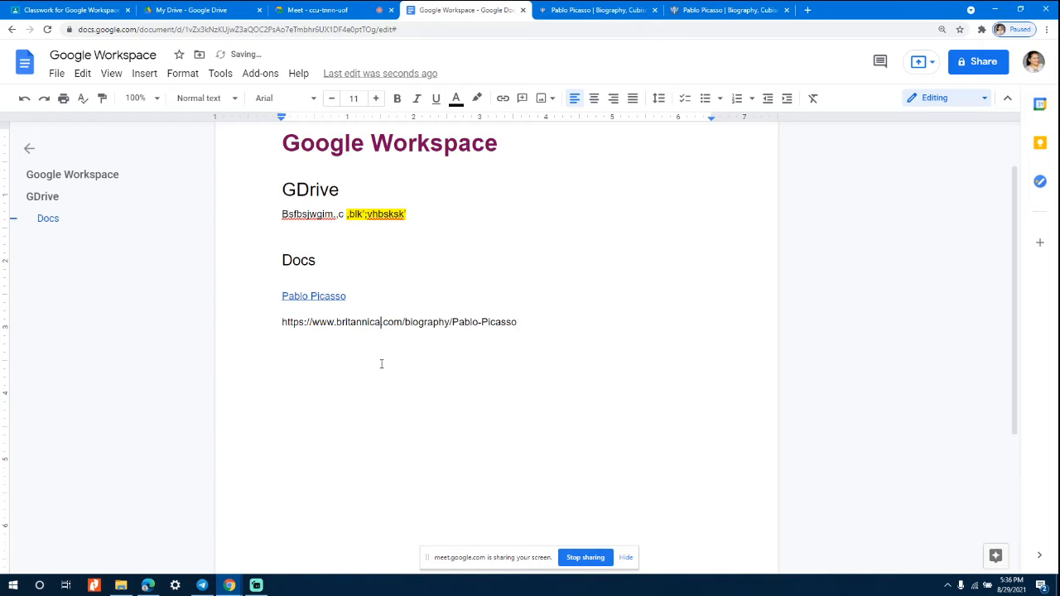
{"action": "triple_click", "coordinate": [282, 323]}
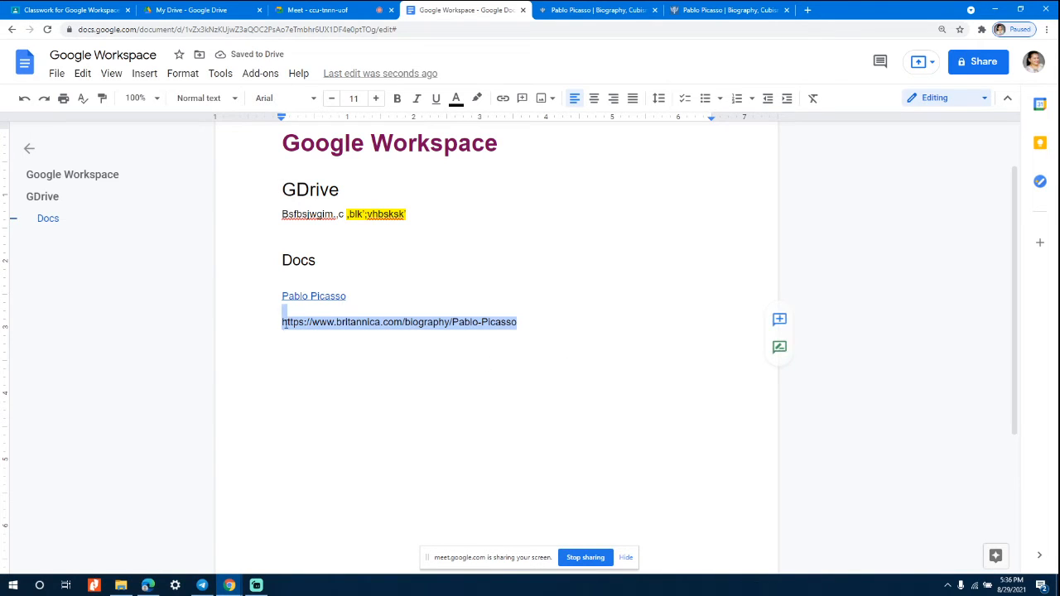
{"action": "left_click", "coordinate": [501, 99]}
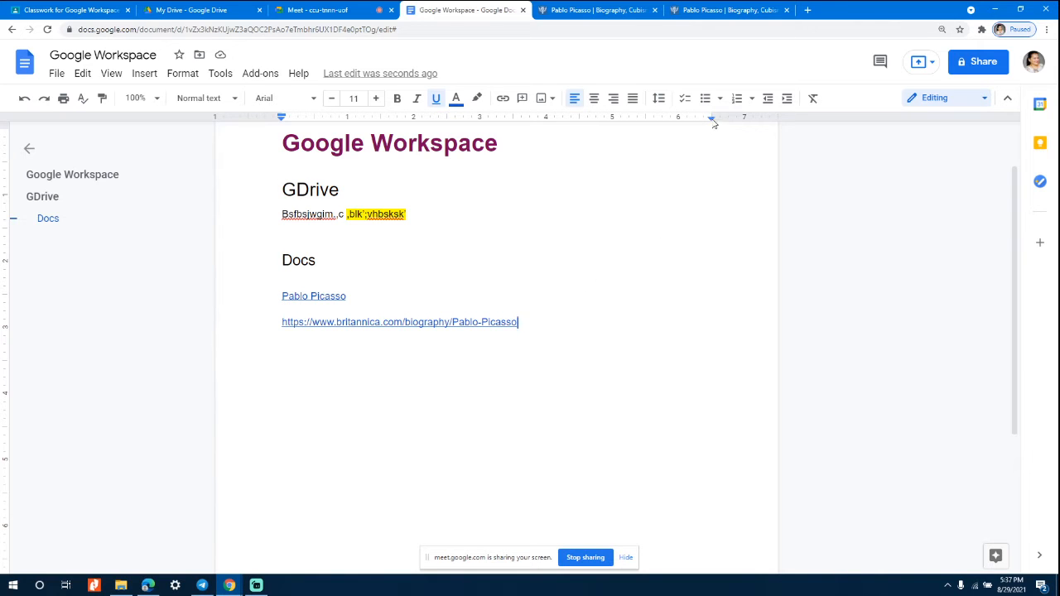
- Extend the address line's right indent by about 0.5 inch and shift its first-line indent about 0.5 inch outward
{"action": "left_click_drag", "start_coordinate": [713, 118], "coordinate": [745, 116]}
{"action": "right_click", "coordinate": [284, 120]}
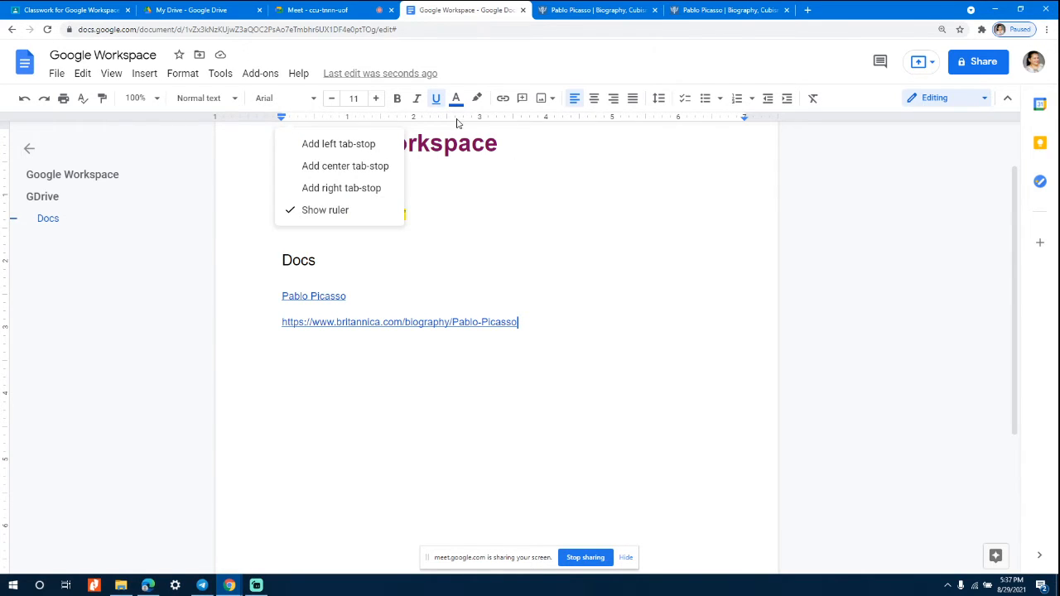
{"action": "left_click_drag", "start_coordinate": [283, 118], "coordinate": [248, 118]}
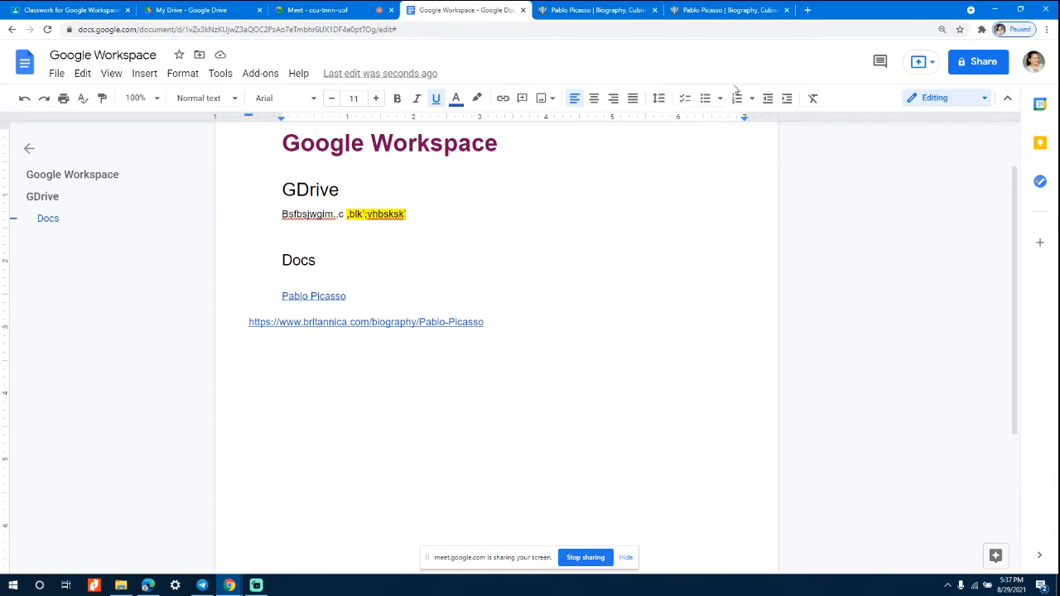
- Turn the Britannica address line into a checklist item and view the available bulleted and numbered list styles
{"action": "left_click", "coordinate": [692, 102]}
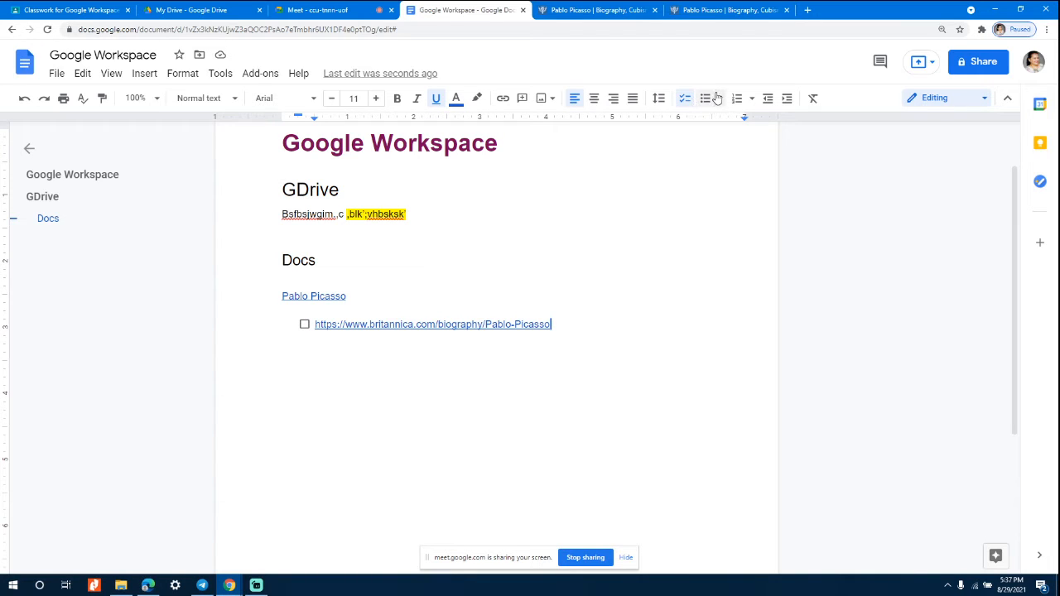
{"action": "left_click", "coordinate": [719, 100]}
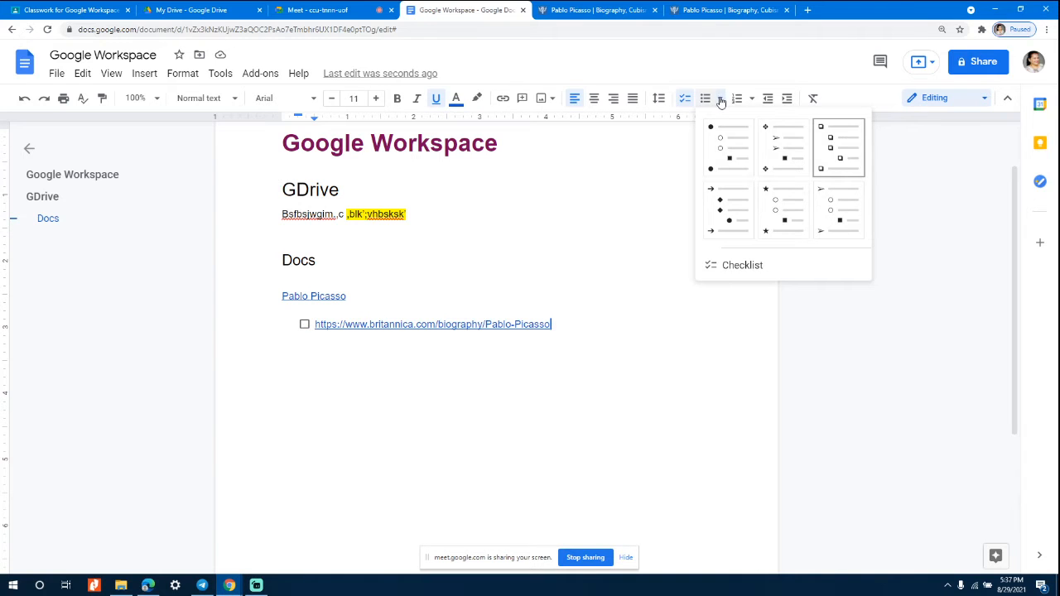
{"action": "left_click", "coordinate": [751, 98]}
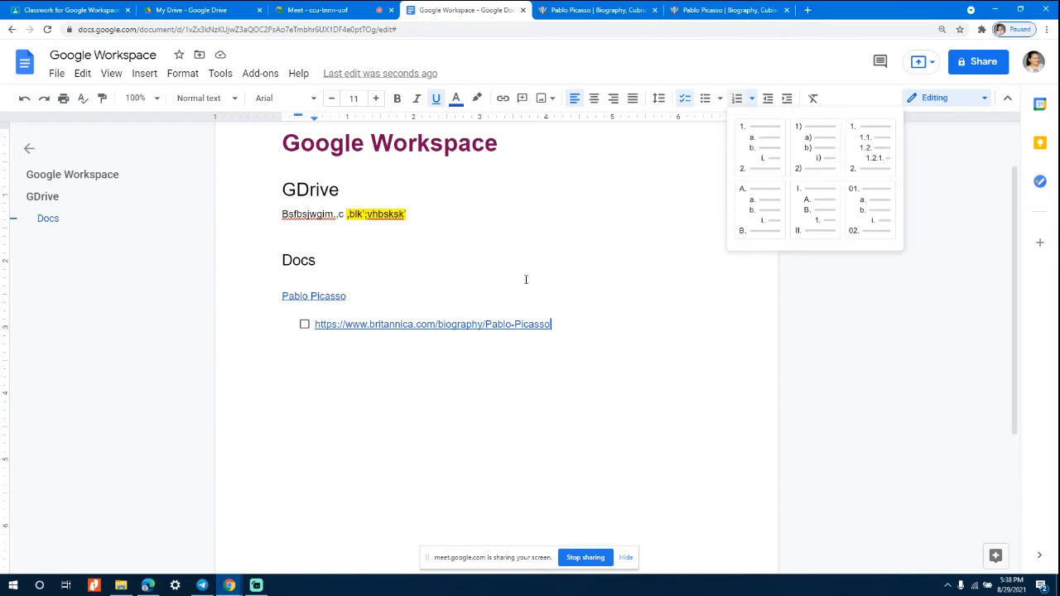
{"action": "left_click", "coordinate": [465, 225]}
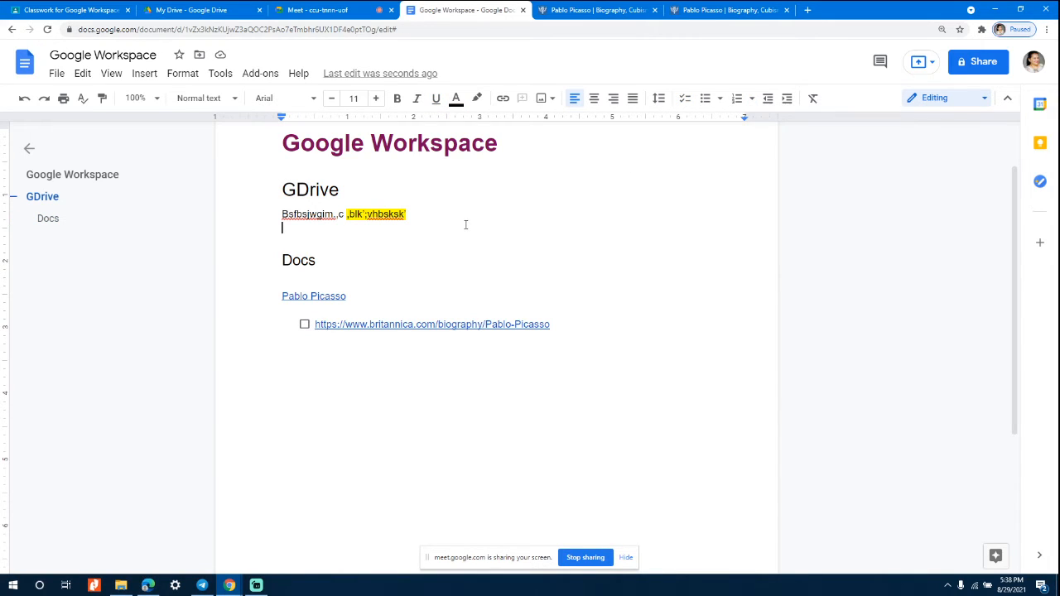
- Try to clear the formatting of the Docs heading
{"action": "left_click", "coordinate": [329, 258]}
{"action": "double_click", "coordinate": [329, 257]}
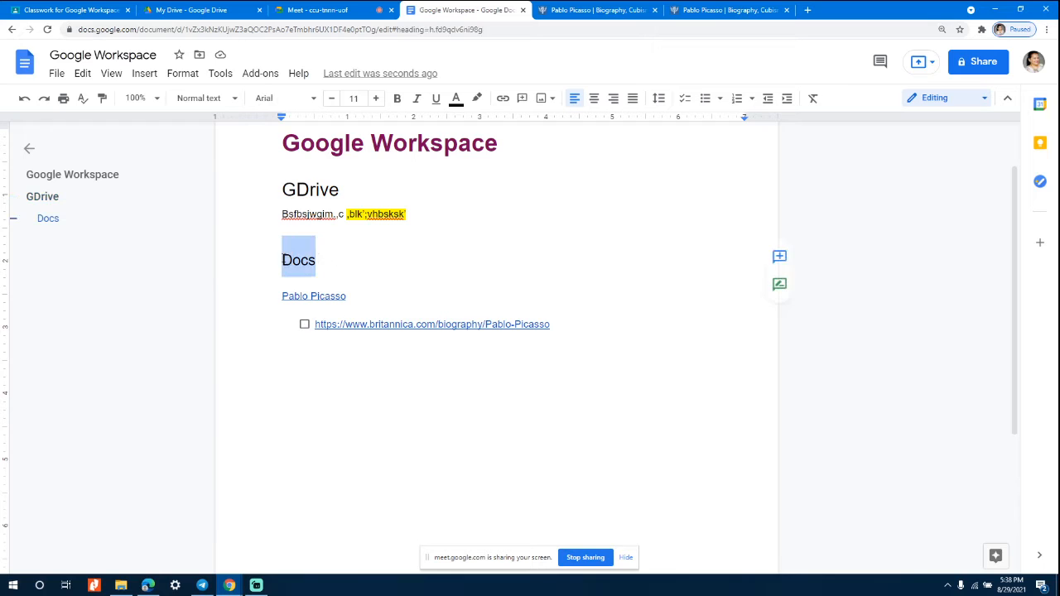
{"action": "left_click", "coordinate": [812, 99]}
{"action": "left_click", "coordinate": [812, 101]}
{"action": "left_click", "coordinate": [812, 102]}
{"action": "left_click", "coordinate": [336, 265]}
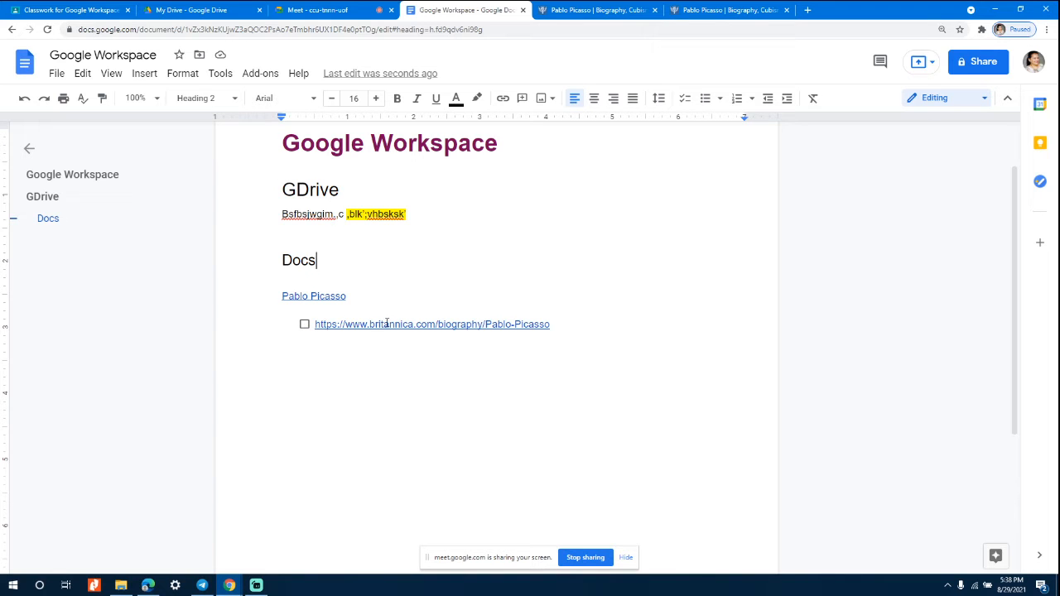
- Examine the document's file, view and insert commands, including the email, image and table options
{"action": "left_click", "coordinate": [55, 74]}
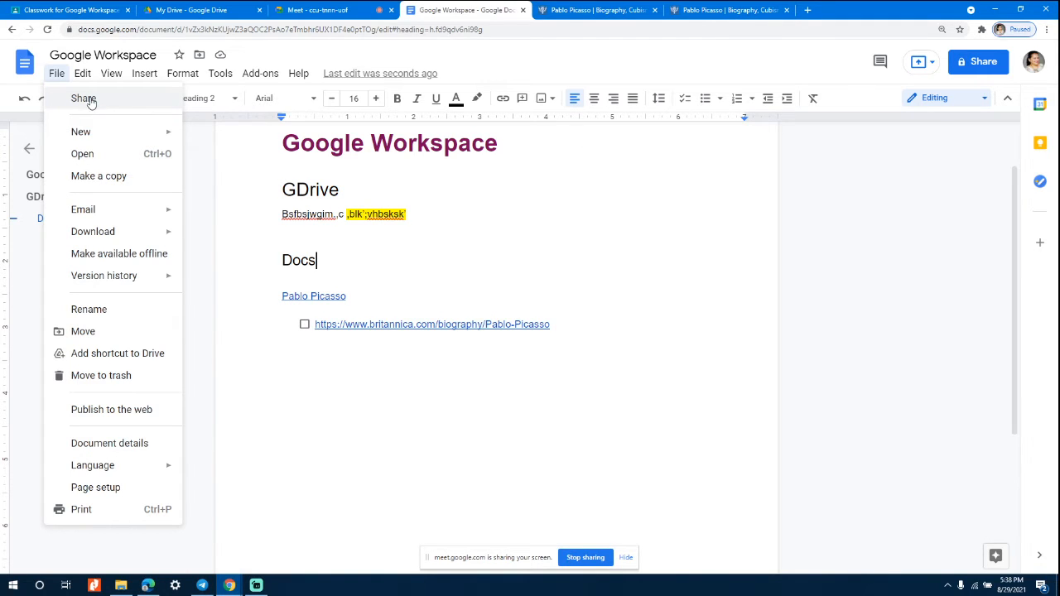
{"action": "mouse_move", "coordinate": [91, 135]}
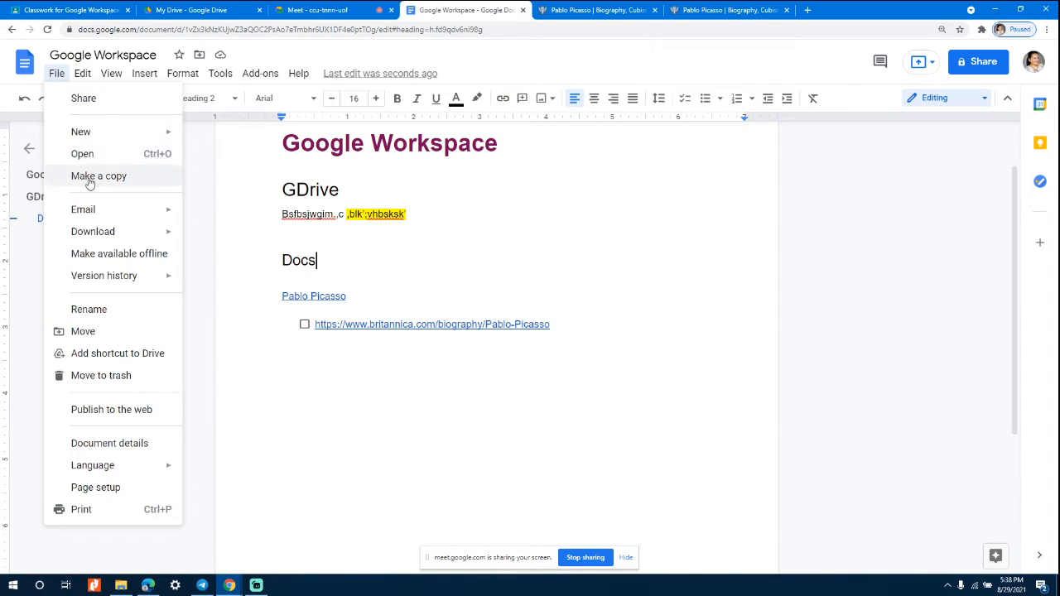
{"action": "mouse_move", "coordinate": [86, 217]}
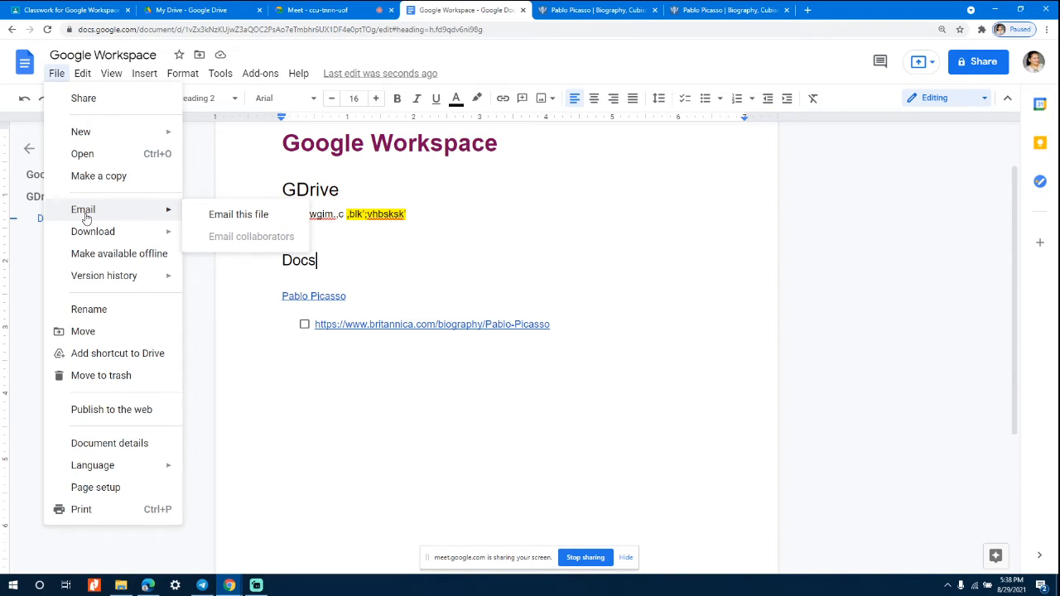
{"action": "mouse_move", "coordinate": [98, 236]}
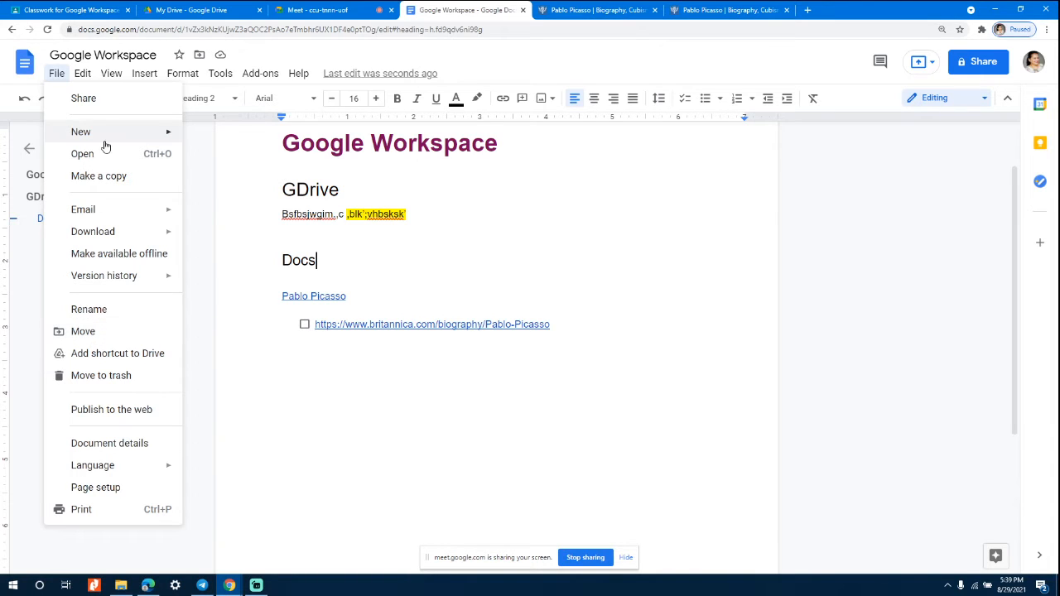
{"action": "mouse_move", "coordinate": [86, 73]}
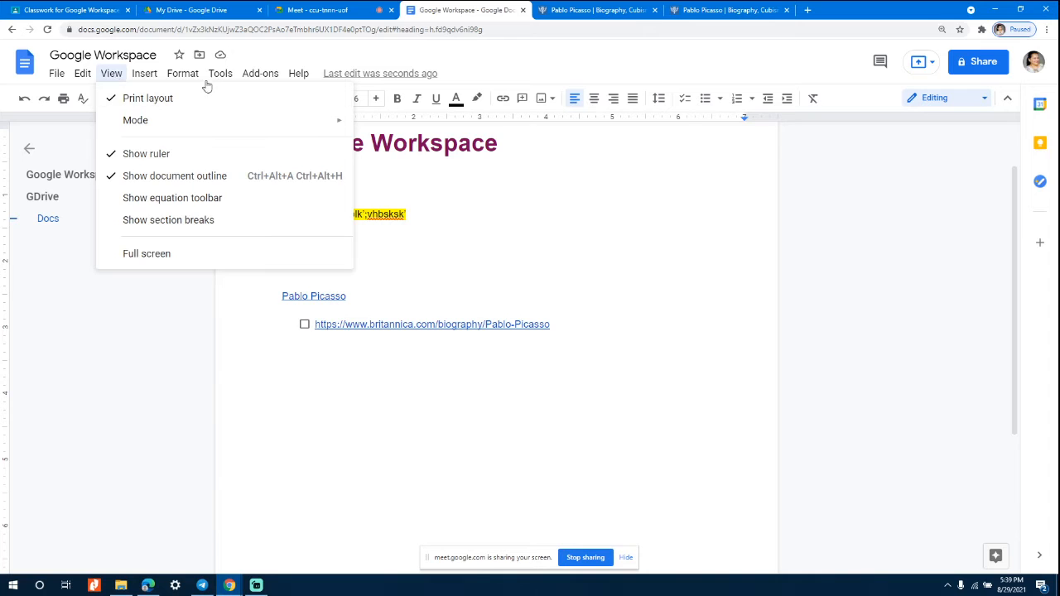
{"action": "left_click", "coordinate": [146, 78]}
{"action": "left_click", "coordinate": [145, 77]}
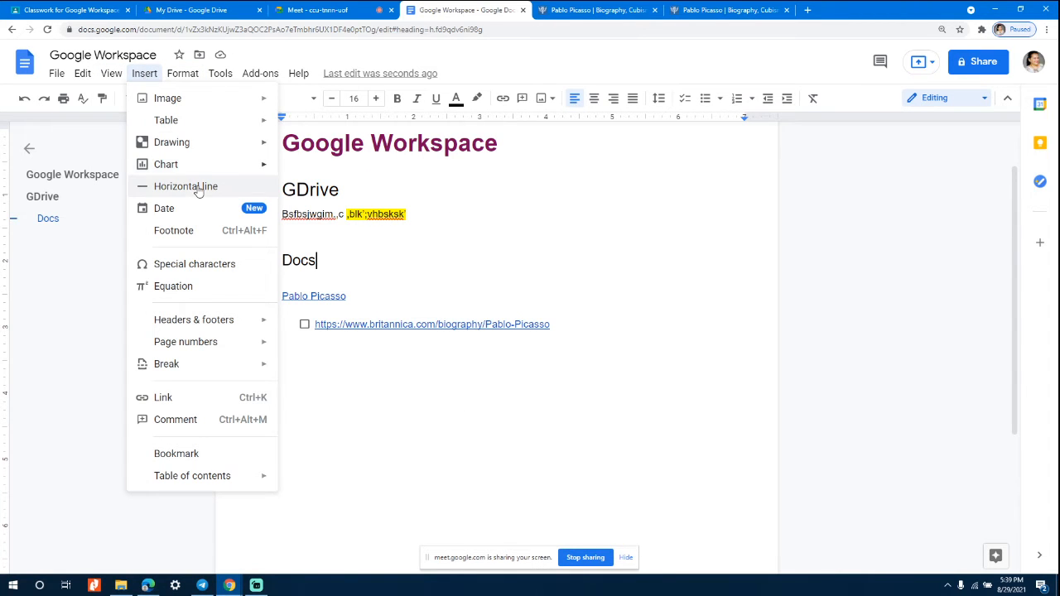
{"action": "mouse_move", "coordinate": [228, 317]}
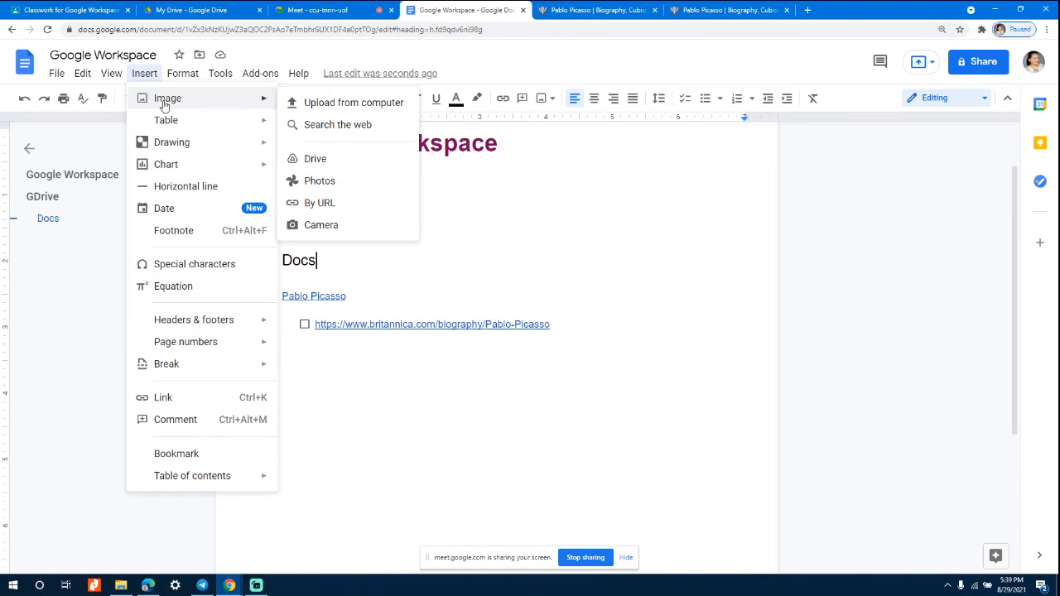
{"action": "mouse_move", "coordinate": [165, 120]}
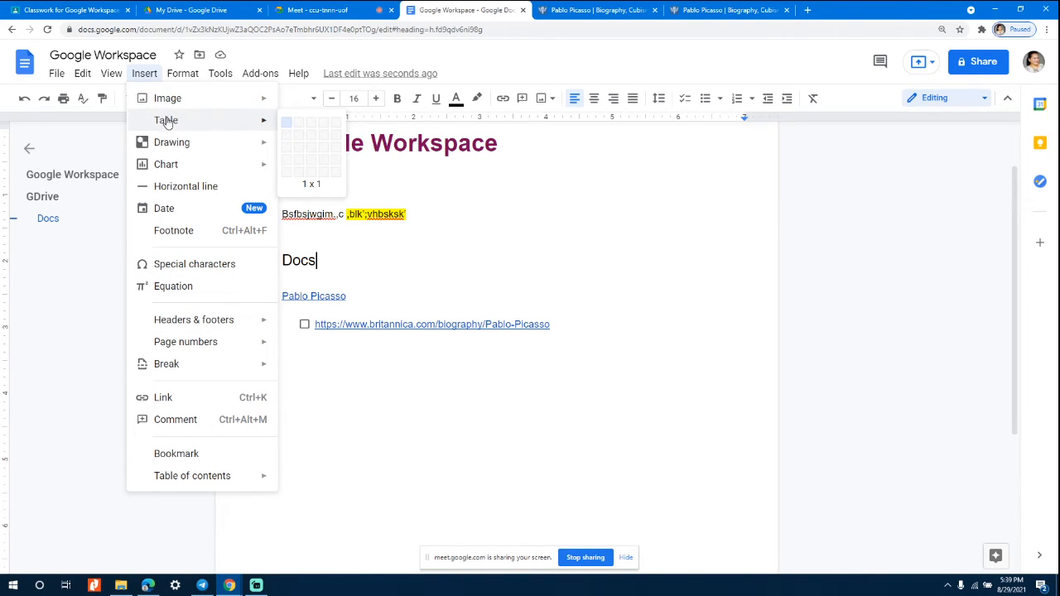
{"action": "mouse_move", "coordinate": [175, 166]}
- End the checklist after the Britannica address and insert a table with two columns and five rows below it
{"action": "left_click", "coordinate": [565, 331]}
{"action": "key", "text": "Return"}
{"action": "key", "text": "Return"}
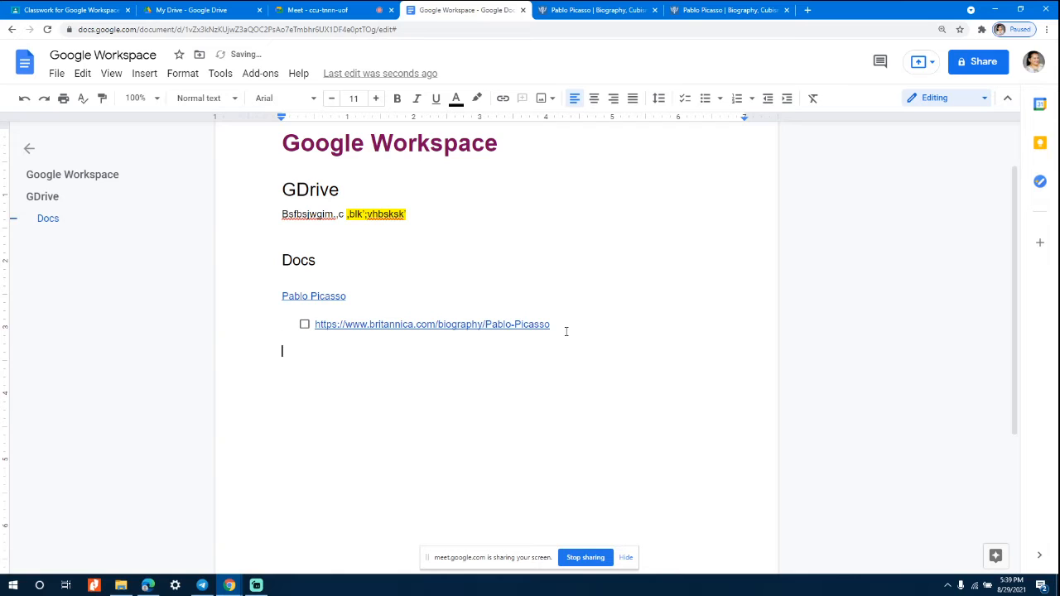
{"action": "left_click", "coordinate": [144, 74]}
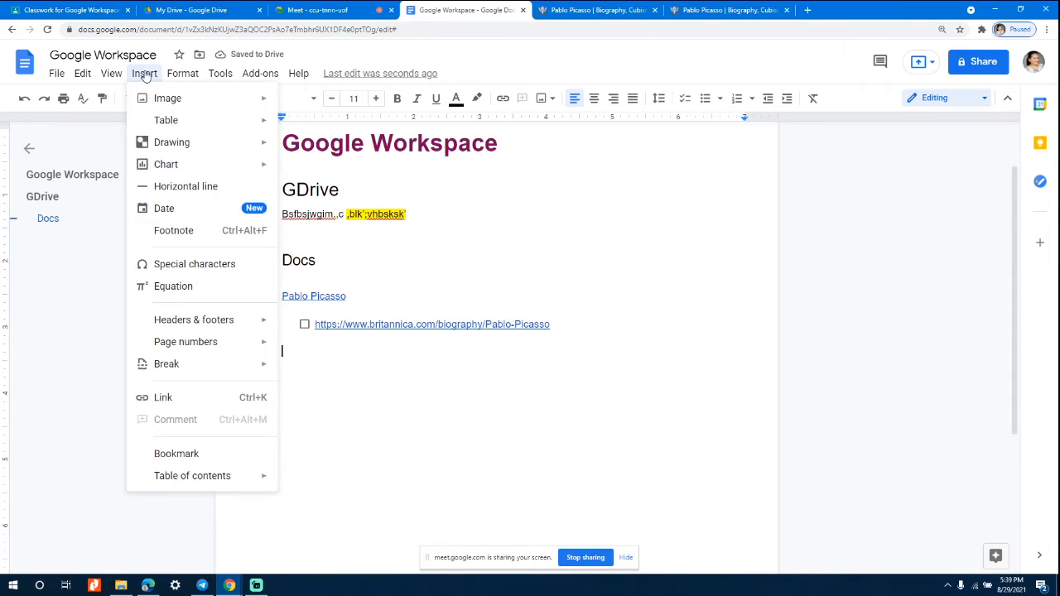
{"action": "mouse_move", "coordinate": [166, 121]}
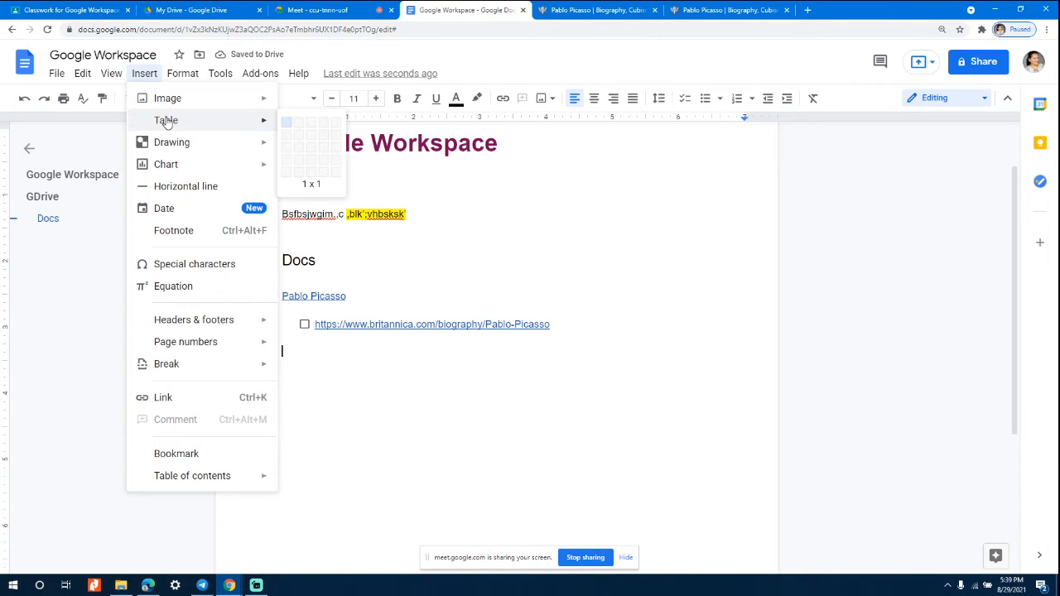
{"action": "left_click", "coordinate": [304, 174]}
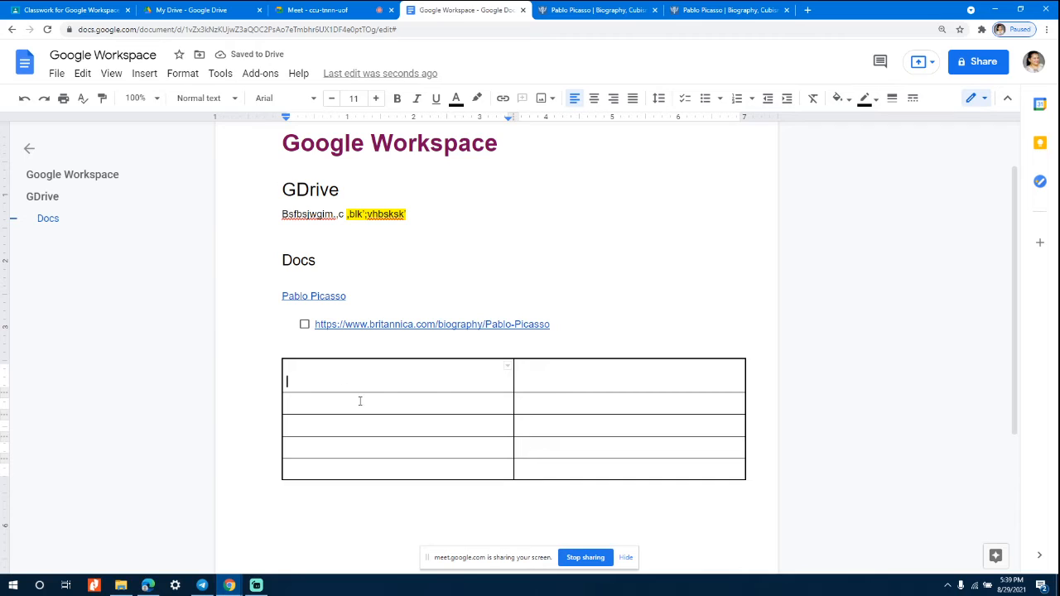
- Search the web for "rose" images and insert the red rose with green leaves on a new line below the table
{"action": "left_click", "coordinate": [758, 472]}
{"action": "left_click", "coordinate": [688, 505]}
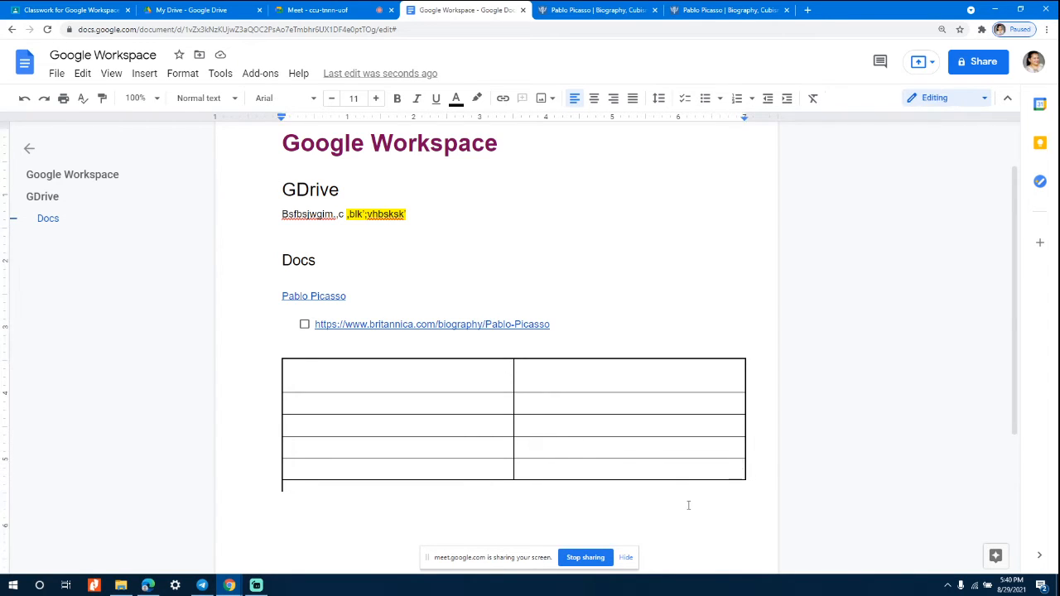
{"action": "key", "text": "Return"}
{"action": "left_click", "coordinate": [139, 74]}
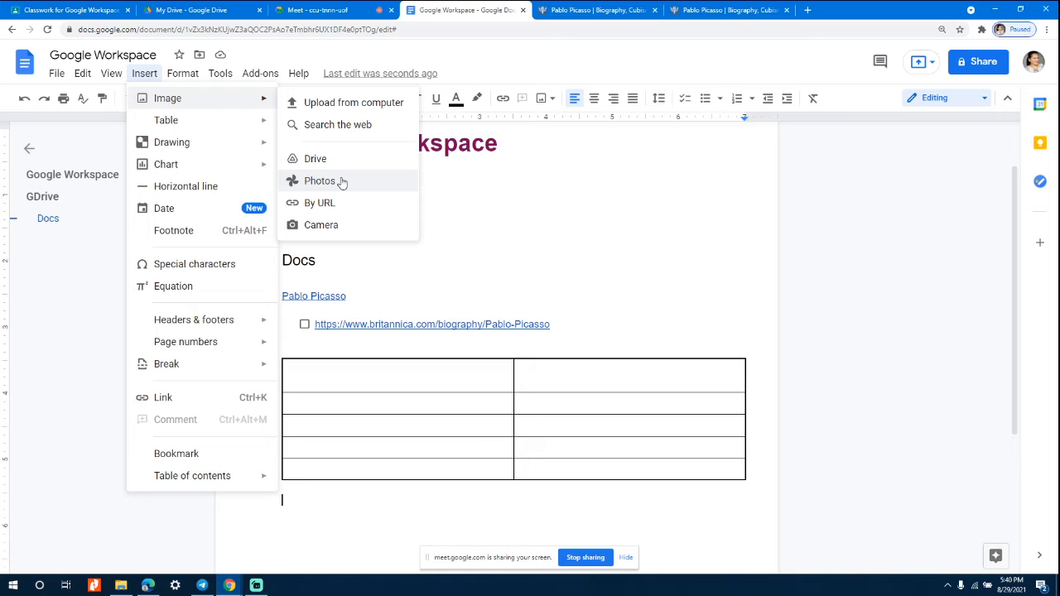
{"action": "left_click", "coordinate": [347, 129]}
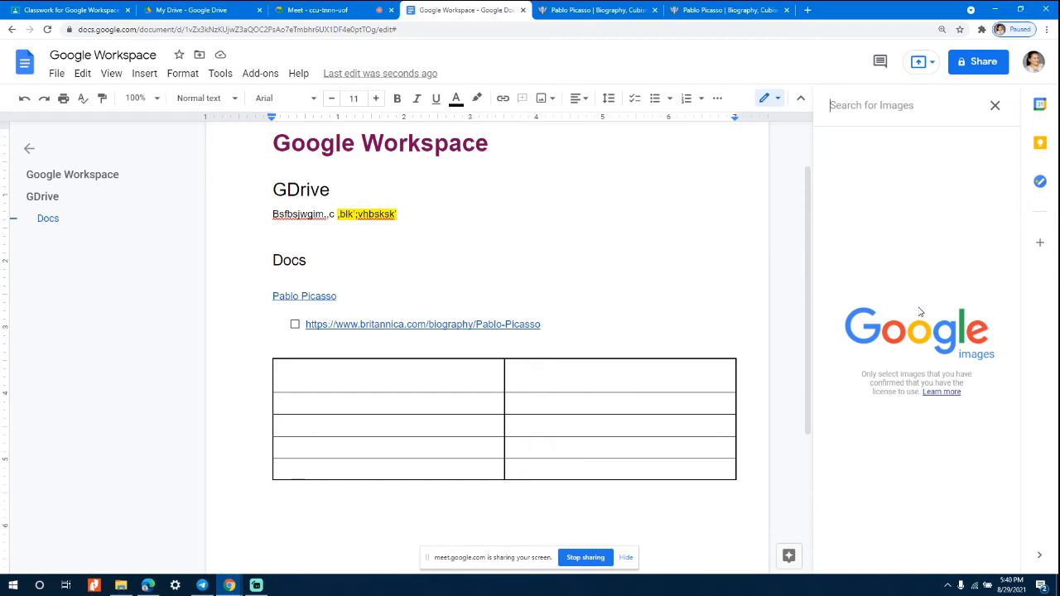
{"action": "type", "text": "rose"}
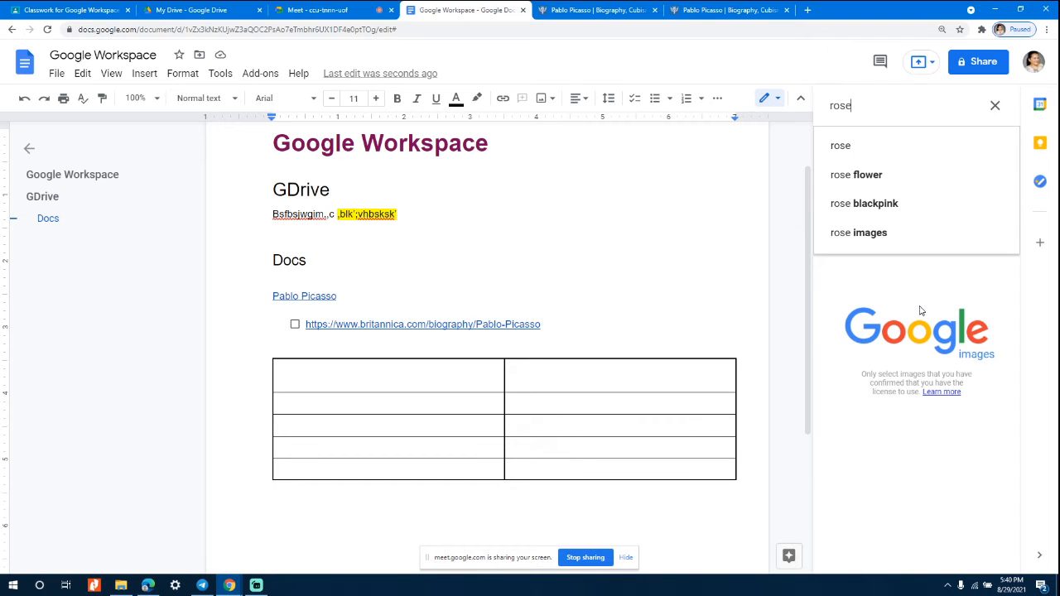
{"action": "key", "text": "Return"}
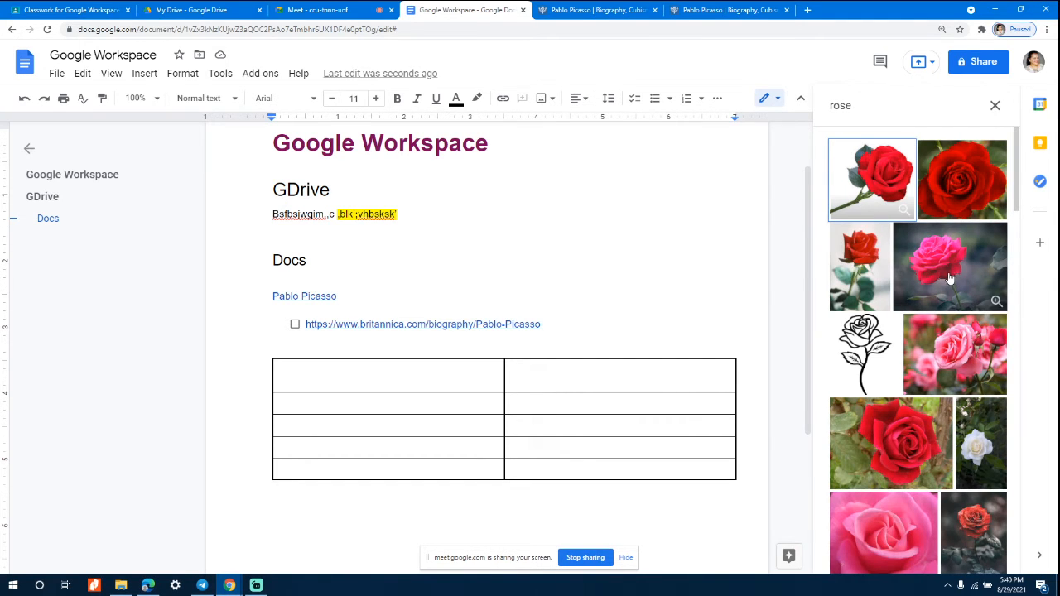
{"action": "left_click", "coordinate": [916, 437]}
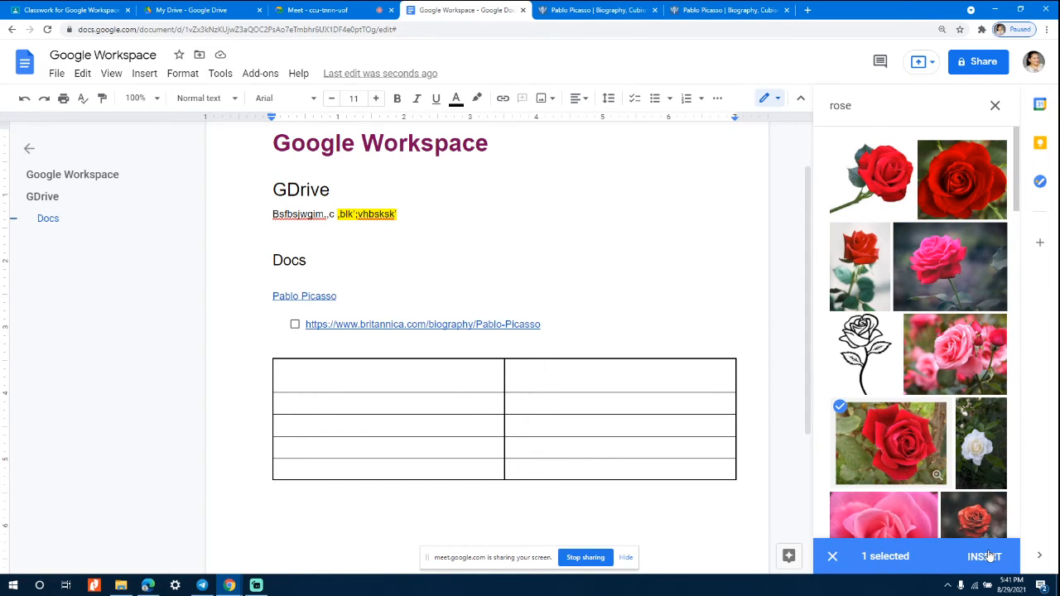
{"action": "left_click", "coordinate": [988, 556]}
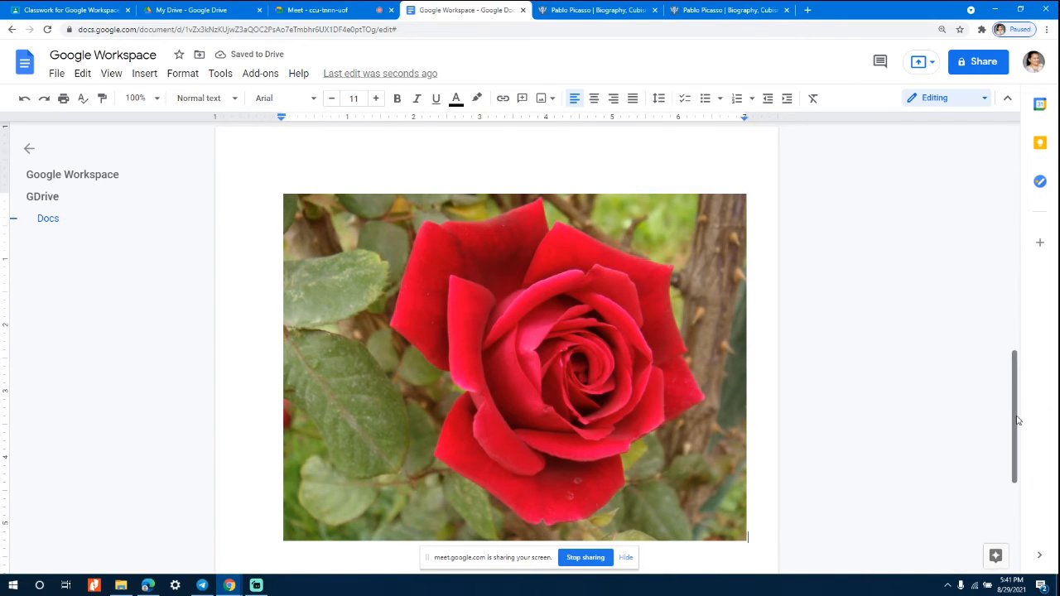
- Review the inserted rose image on its page and open the Explore tool
{"action": "scroll", "coordinate": [1005, 396], "scroll_direction": "up", "scroll_amount": 1}
{"action": "scroll", "coordinate": [1005, 396], "scroll_direction": "up", "scroll_amount": 2}
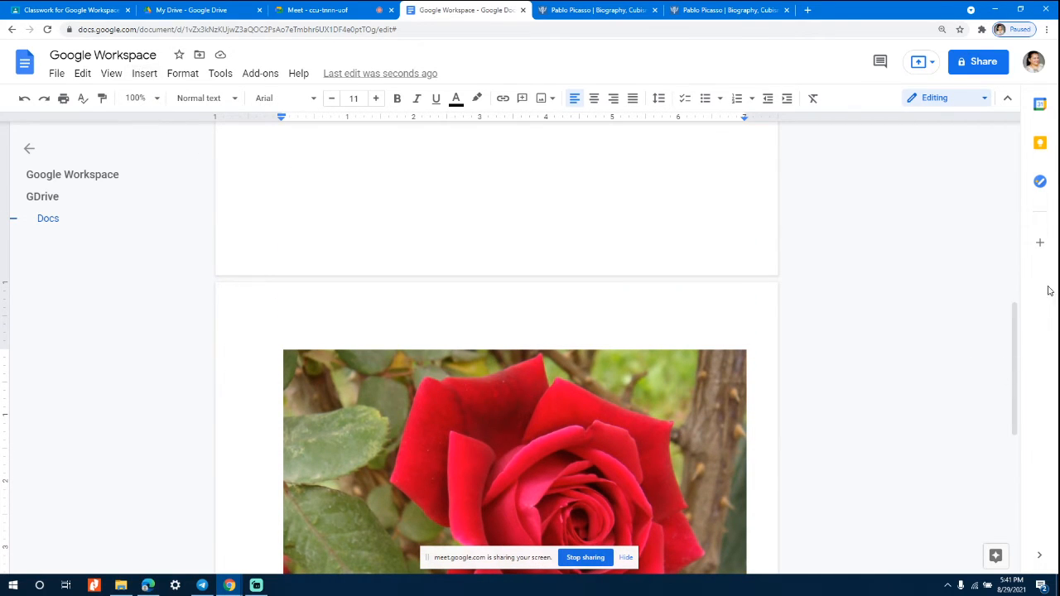
{"action": "left_click_drag", "start_coordinate": [1016, 320], "coordinate": [1031, 390]}
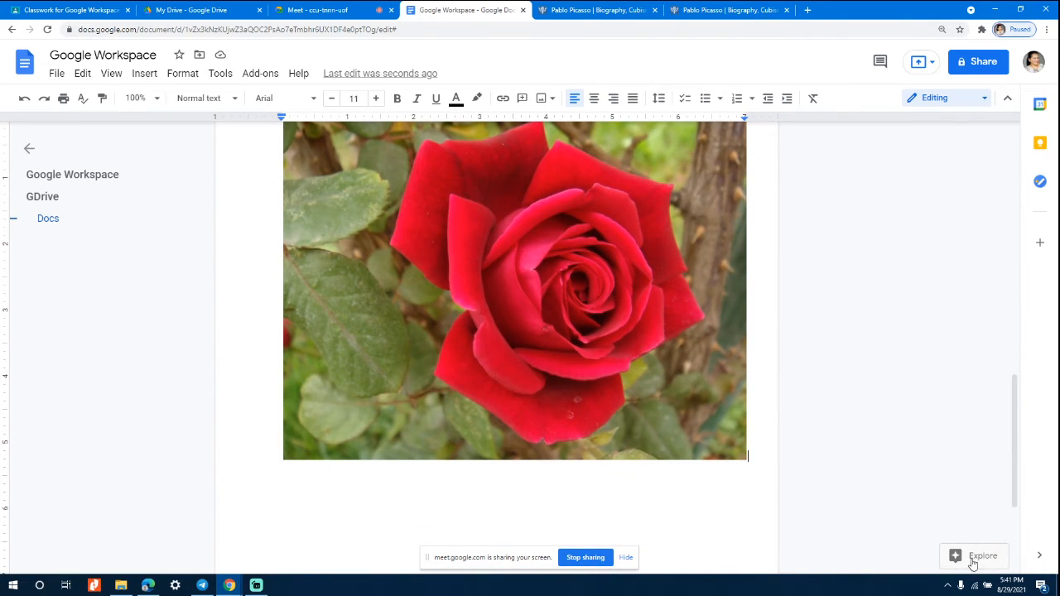
{"action": "left_click", "coordinate": [971, 562]}
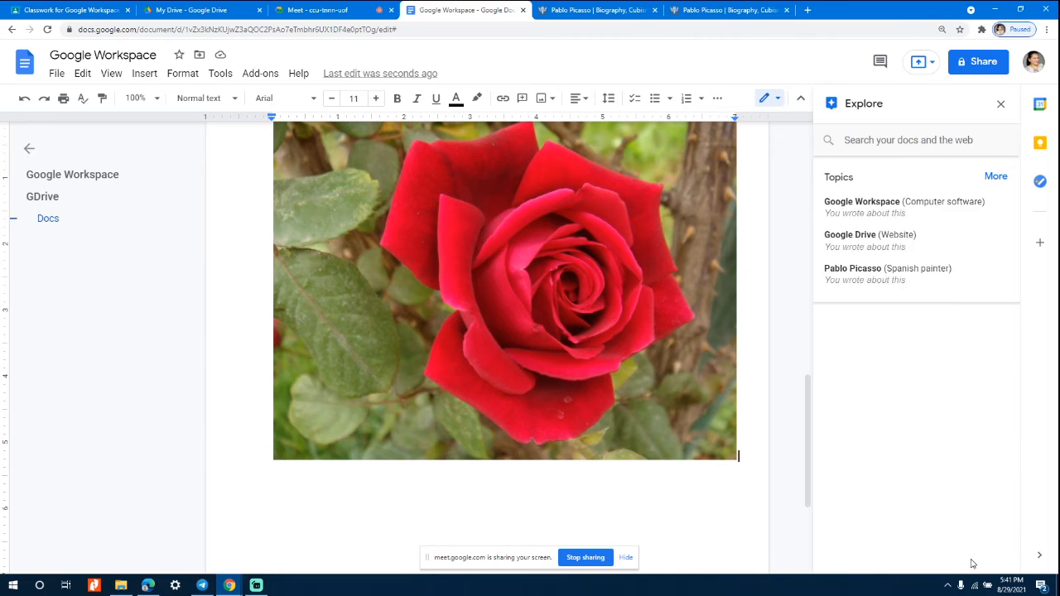
{"action": "left_click", "coordinate": [917, 140]}
{"action": "key", "text": "Escape"}
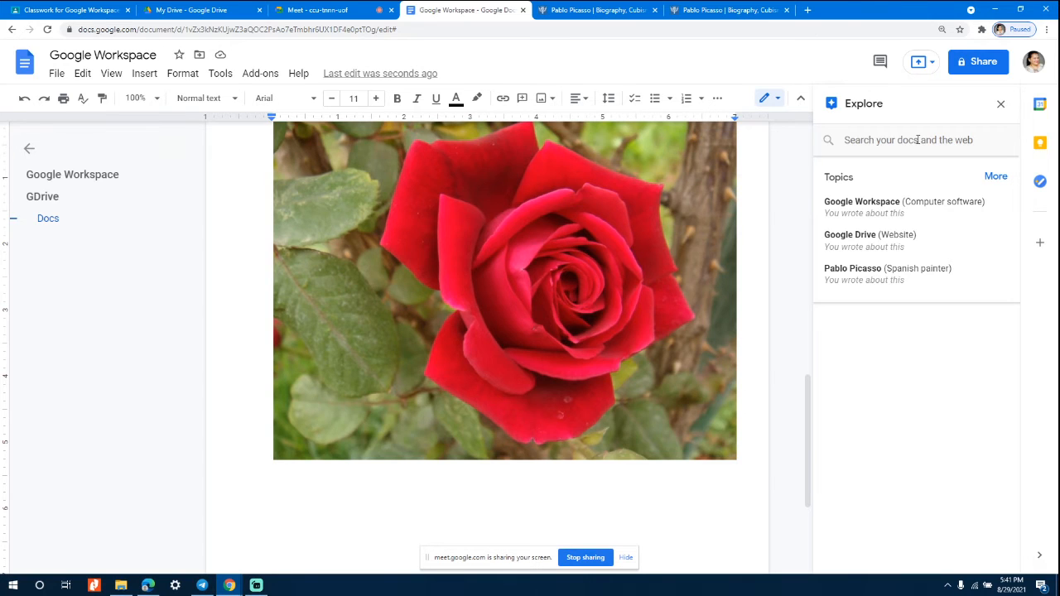
{"action": "key", "text": "Return"}
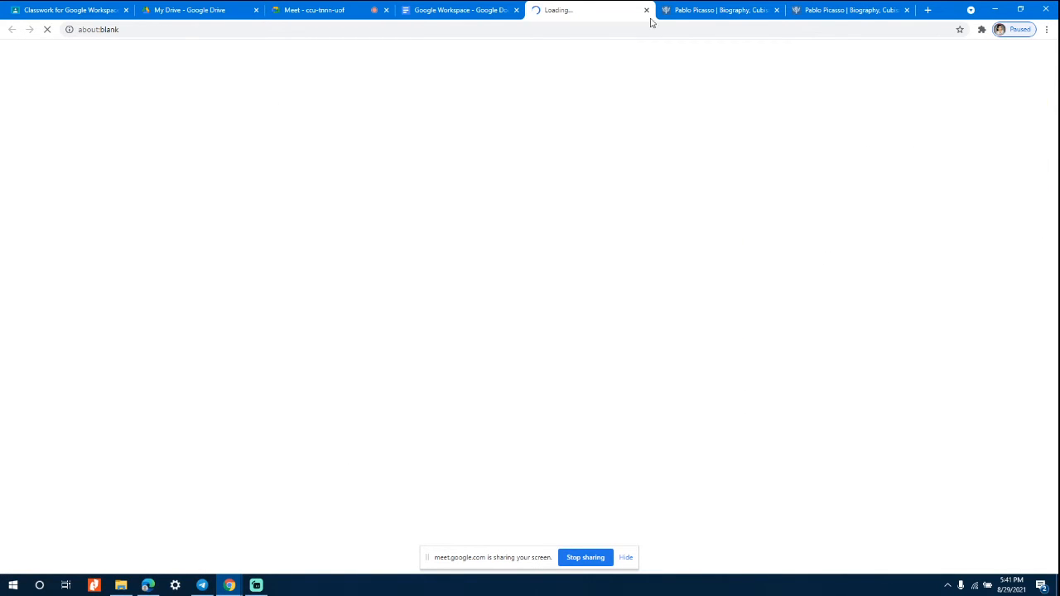
{"action": "left_click", "coordinate": [647, 10]}
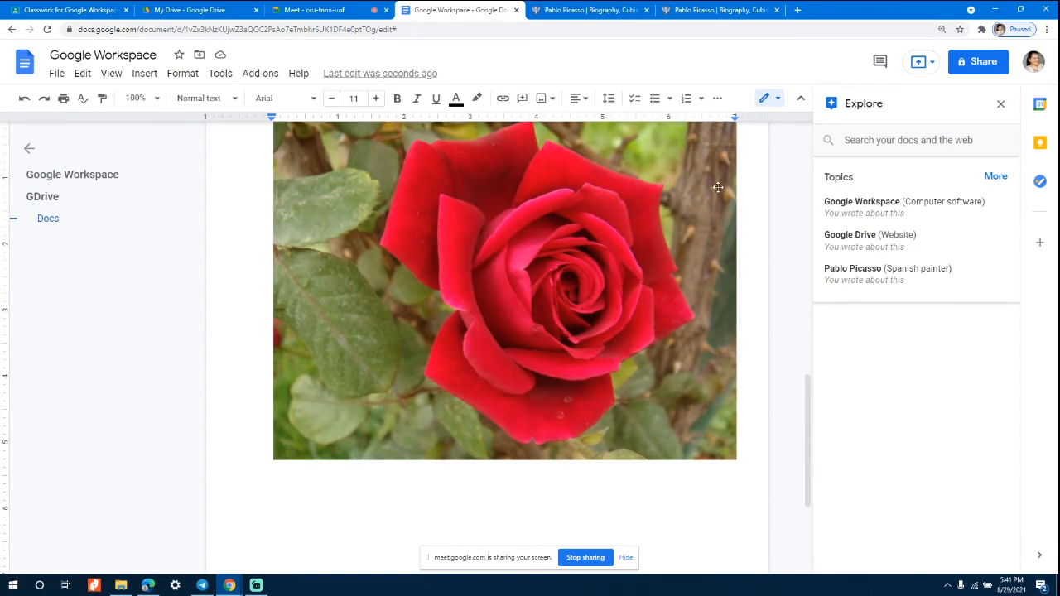
- Search Explore for "rose" and open the Wikipedia article on the rose plant
{"action": "left_click", "coordinate": [905, 143]}
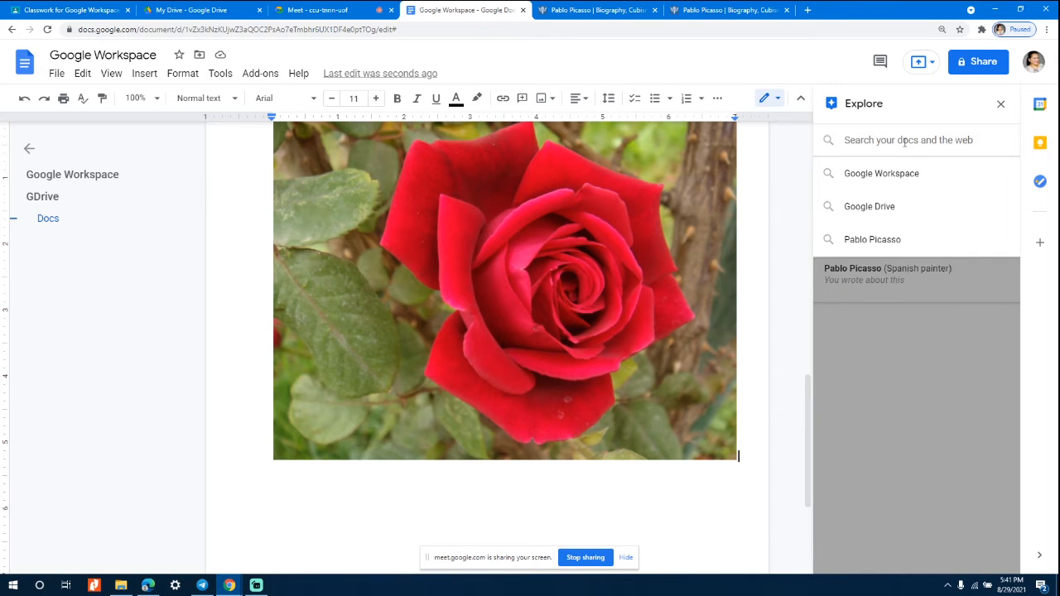
{"action": "type", "text": "rose"}
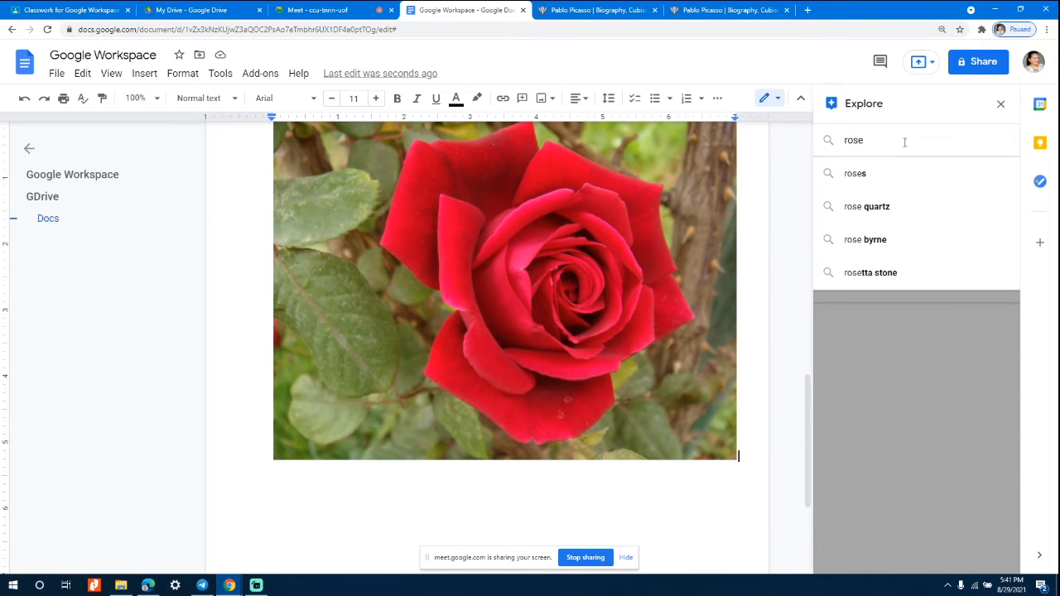
{"action": "key", "text": "Return"}
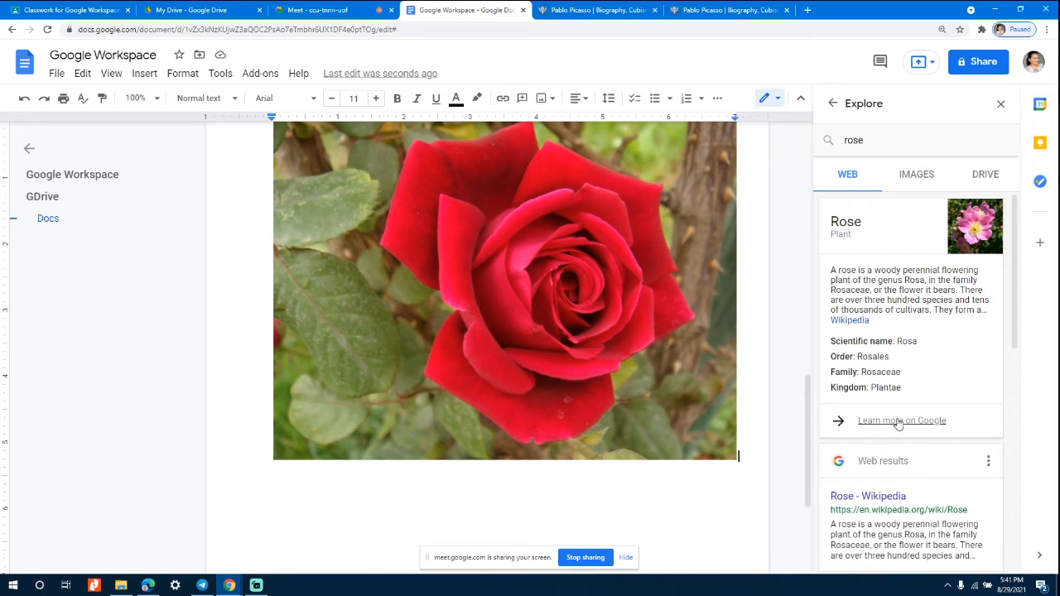
{"action": "left_click", "coordinate": [851, 320]}
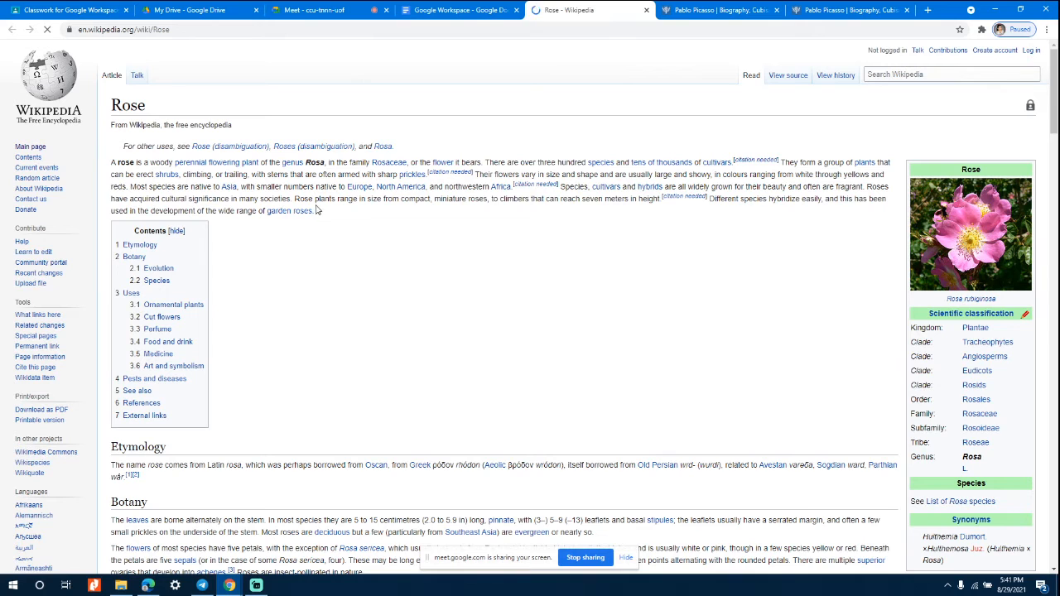
- Copy the introductory paragraph of the Wikipedia Rose article and paste it after the rose image in the Google Workspace document
{"action": "left_click_drag", "start_coordinate": [315, 213], "coordinate": [108, 162]}
{"action": "key", "text": "ctrl+c"}
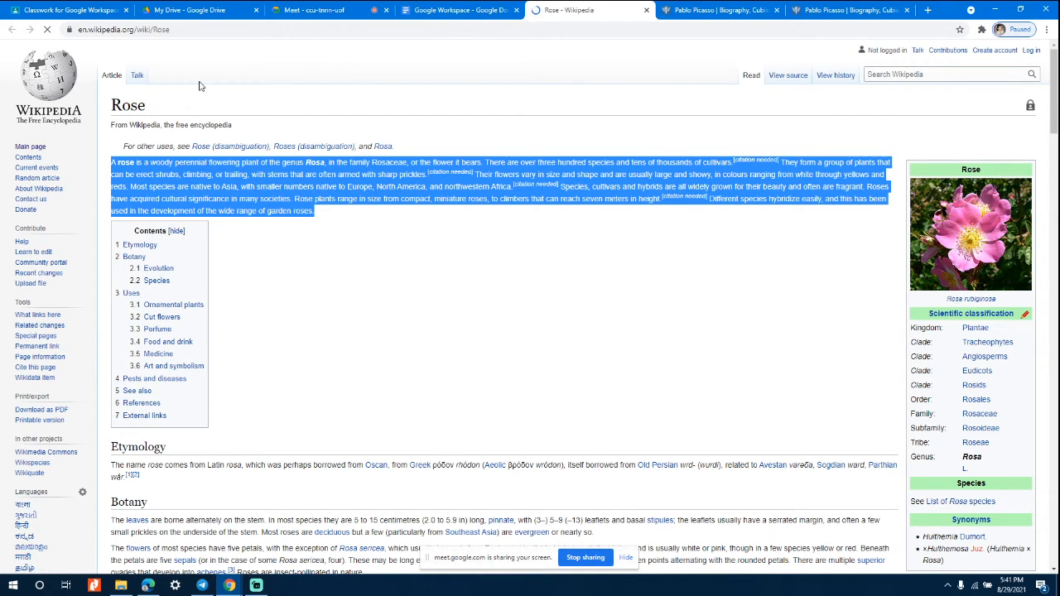
{"action": "left_click", "coordinate": [461, 10]}
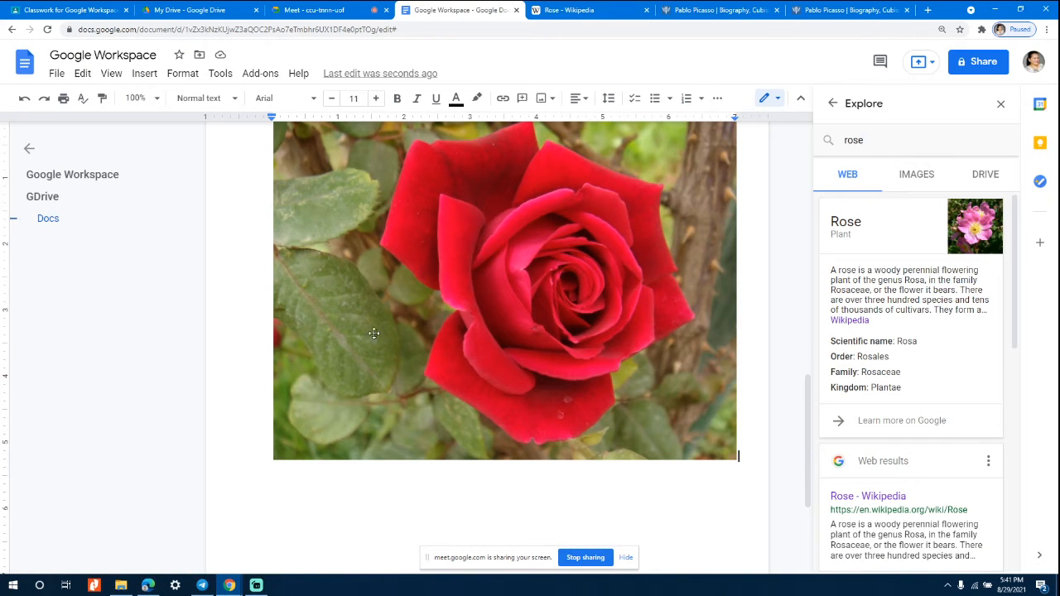
{"action": "left_click", "coordinate": [290, 452]}
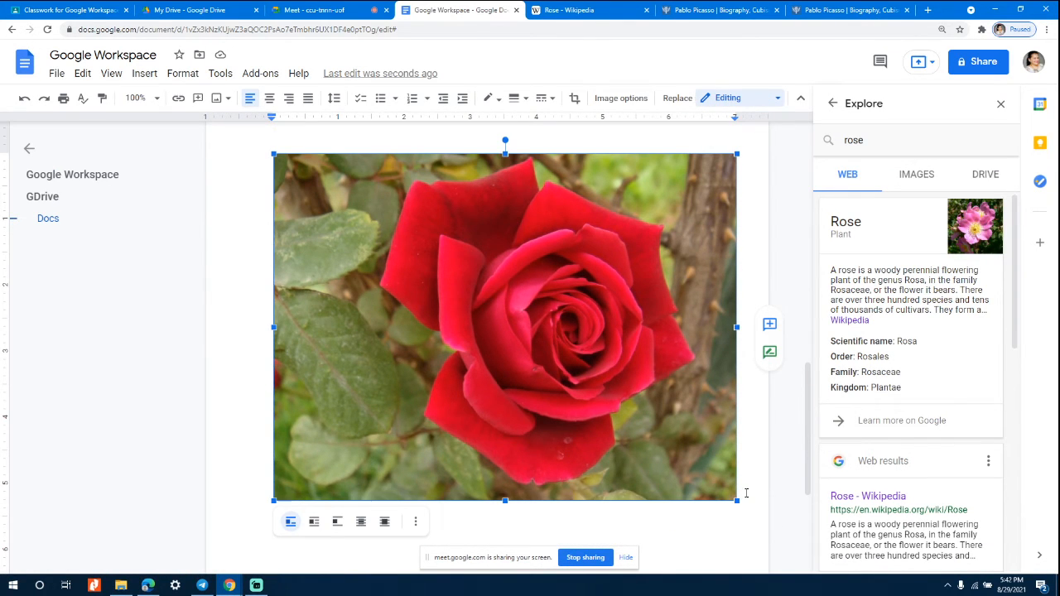
{"action": "left_click", "coordinate": [746, 492]}
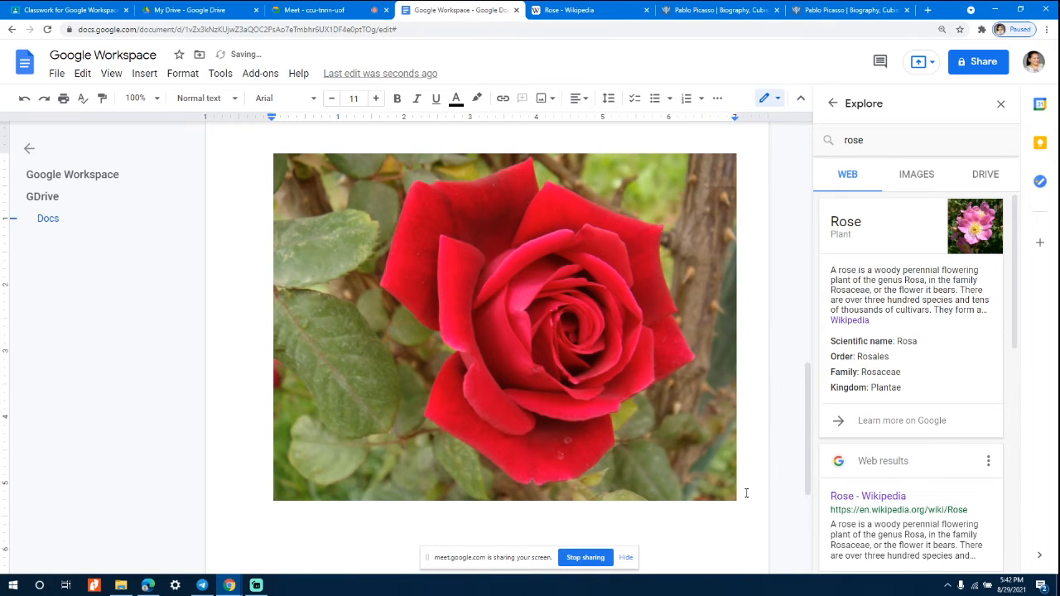
{"action": "key", "text": "ctrl+v"}
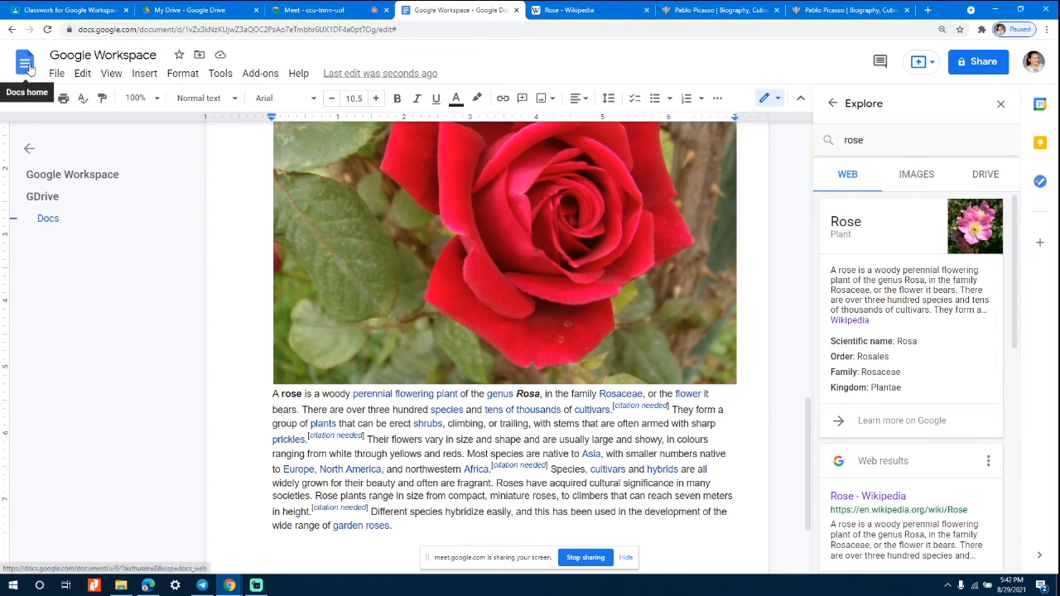
- Create a new blank document from within the Google Workspace document
{"action": "left_click", "coordinate": [57, 74]}
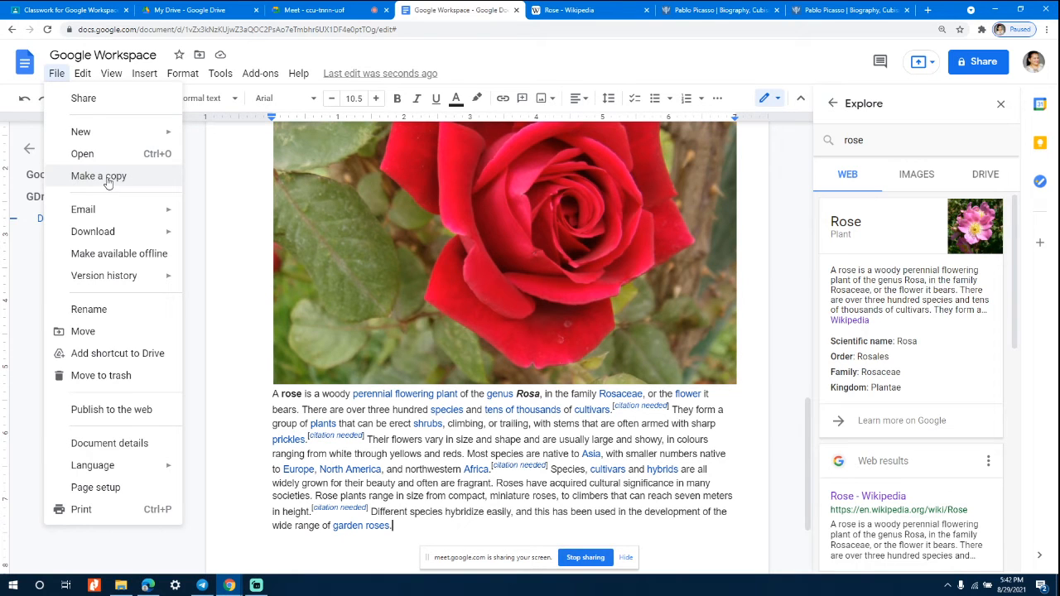
{"action": "mouse_move", "coordinate": [87, 142]}
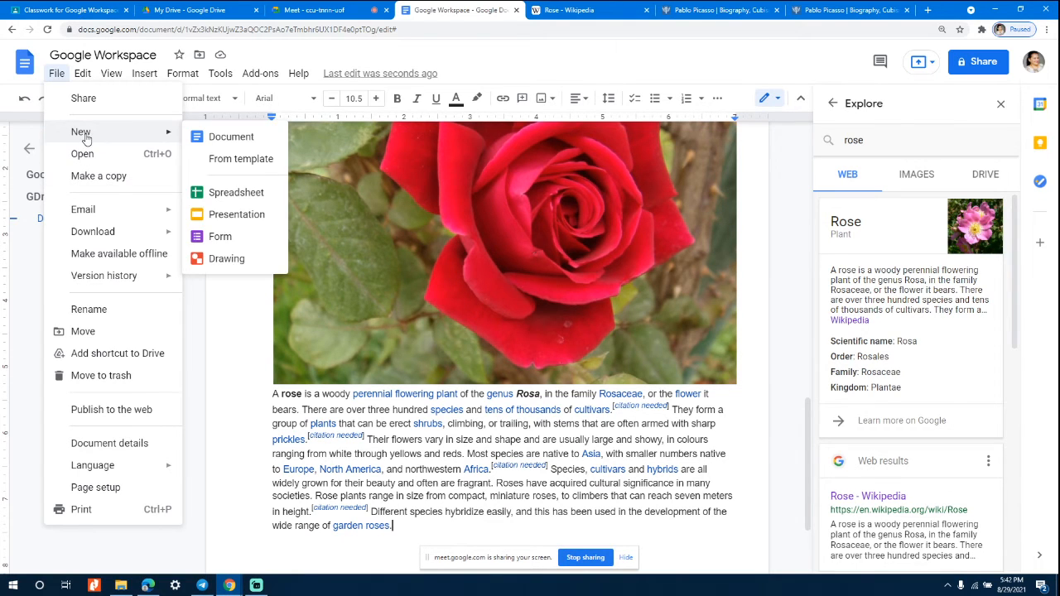
{"action": "left_click", "coordinate": [232, 137]}
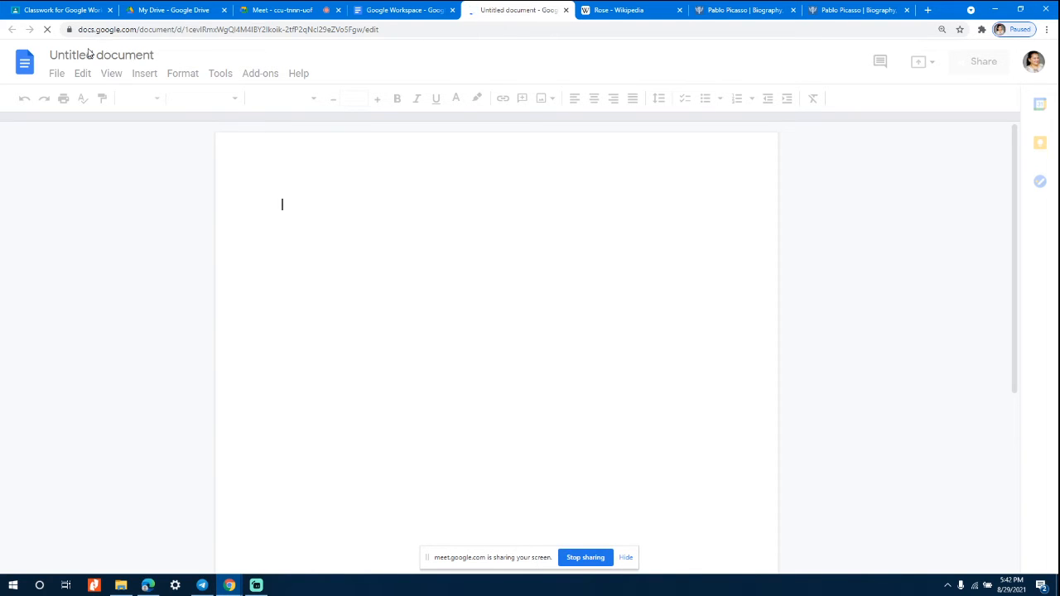
- Rename the untitled document as Practice
{"action": "left_click", "coordinate": [157, 54]}
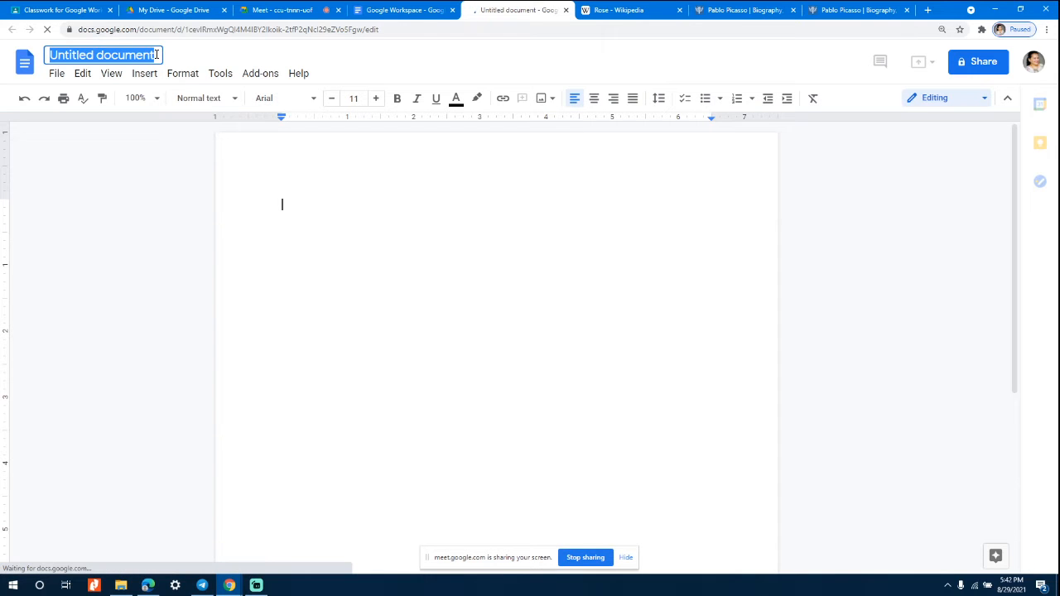
{"action": "key", "text": "BackSpace"}
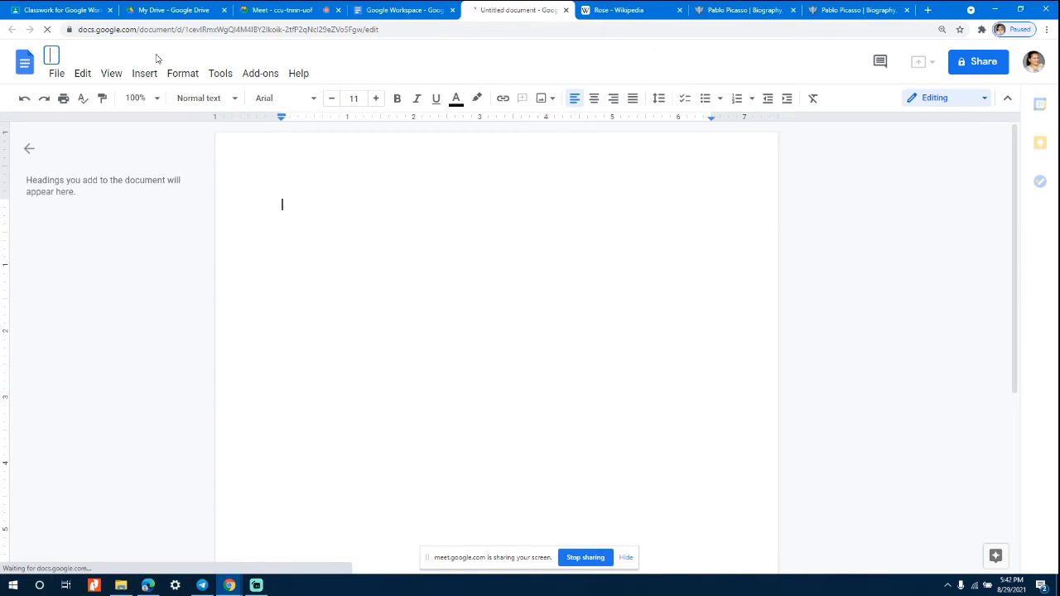
{"action": "type", "text": "ractice"}
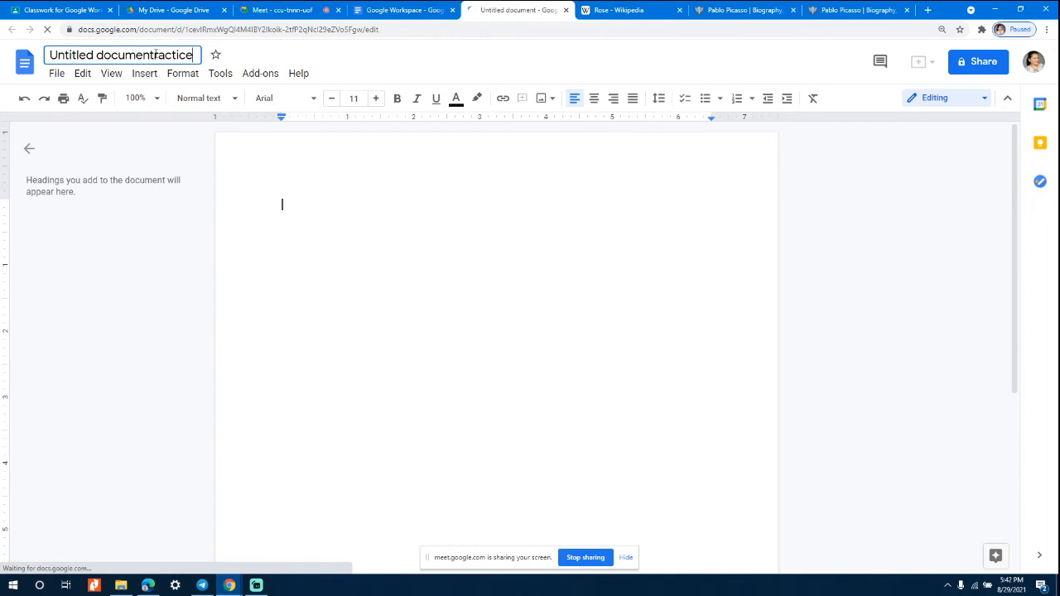
{"action": "left_click", "coordinate": [155, 54]}
{"action": "key", "text": "BackSpace"}
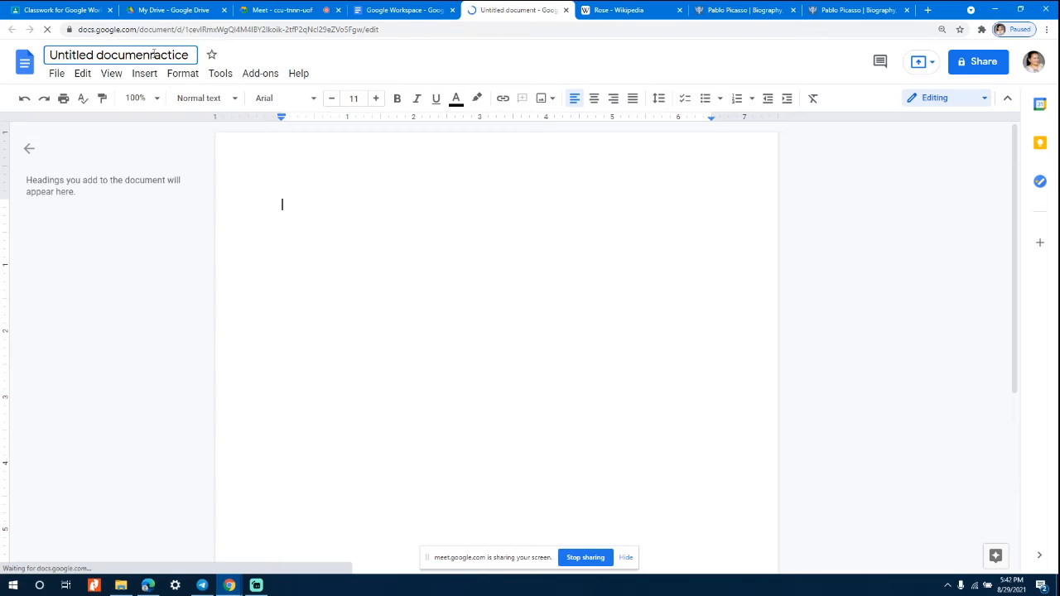
{"action": "key", "text": "ctrl+BackSpace"}
{"action": "key", "text": "ctrl+BackSpace"}
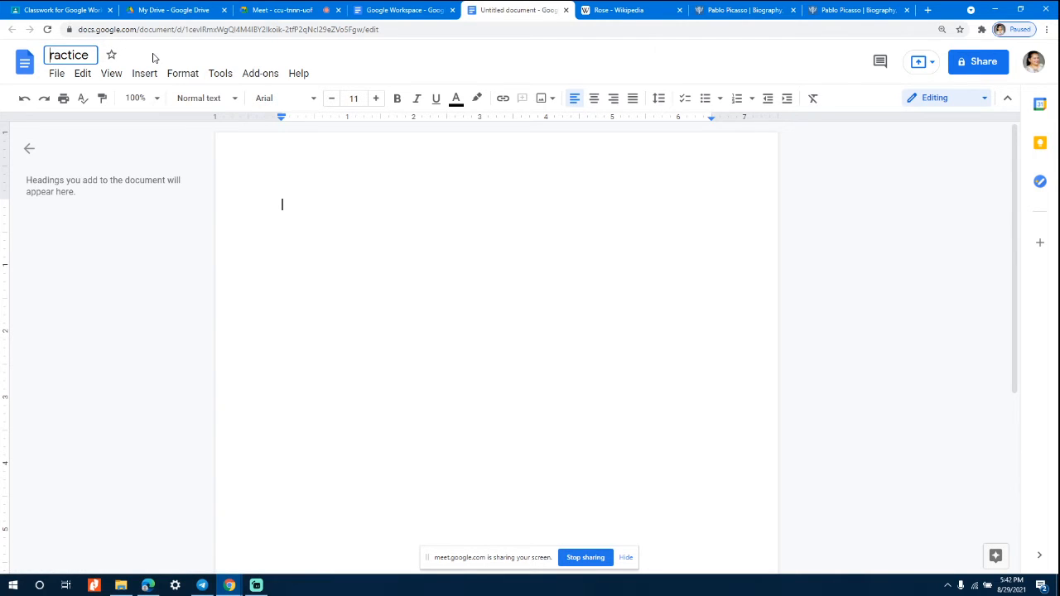
{"action": "type", "text": "P"}
{"action": "key", "text": "Return"}
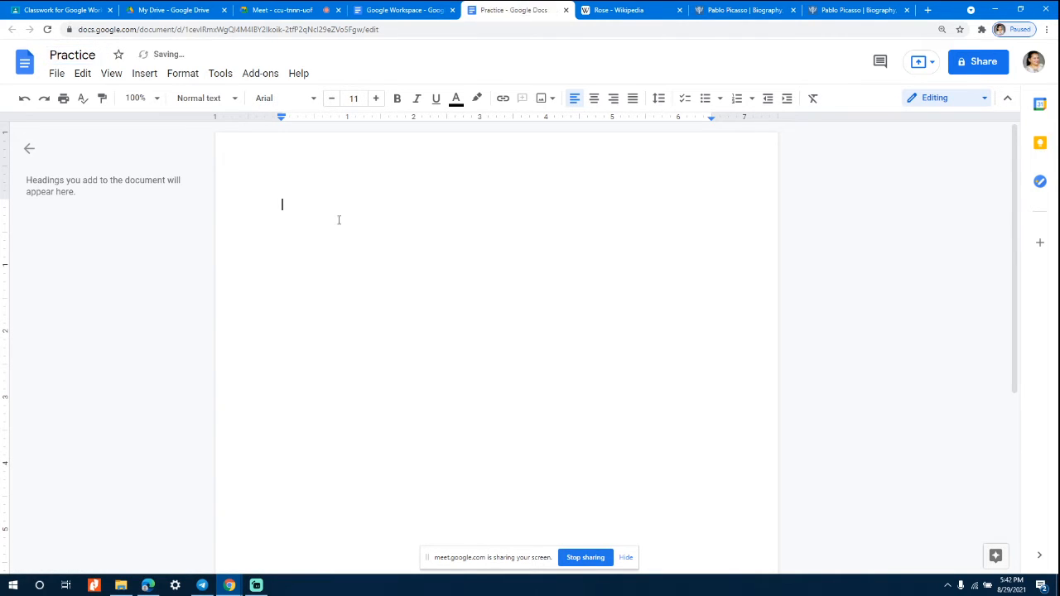
- Insert a table with 2 columns and 15 rows into the Practice document
{"action": "left_click", "coordinate": [147, 75]}
{"action": "mouse_move", "coordinate": [162, 123]}
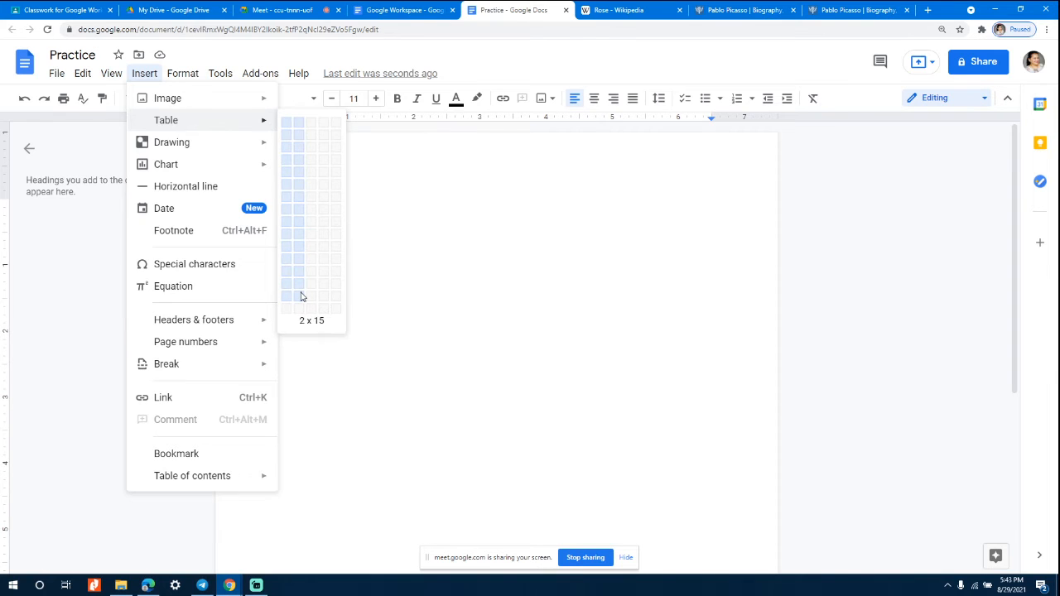
{"action": "left_click", "coordinate": [302, 296]}
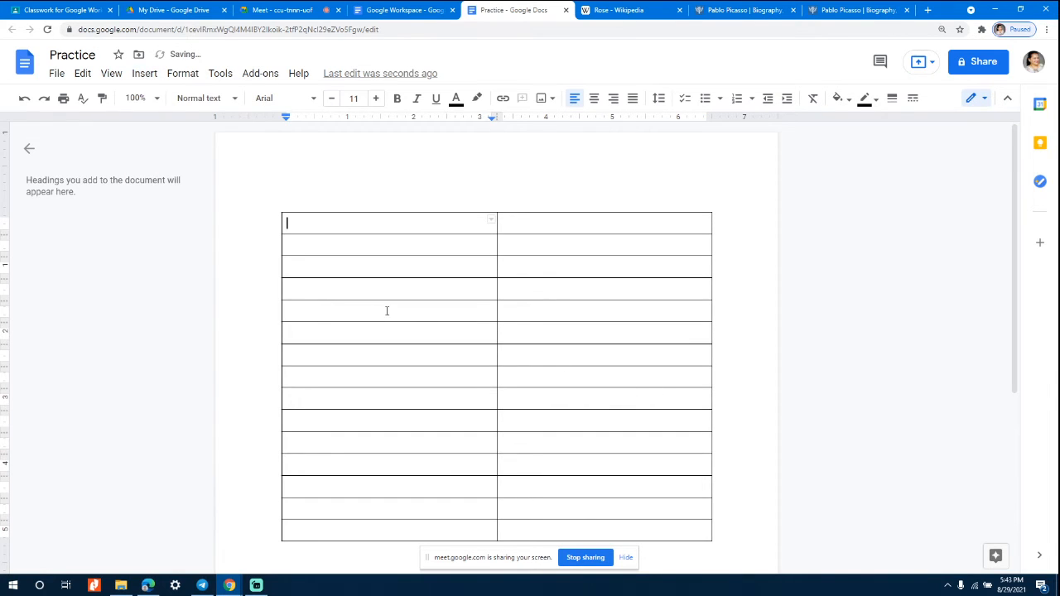
- Share the Practice document with anyone with the link as Editor and copy its link
{"action": "left_click", "coordinate": [56, 74]}
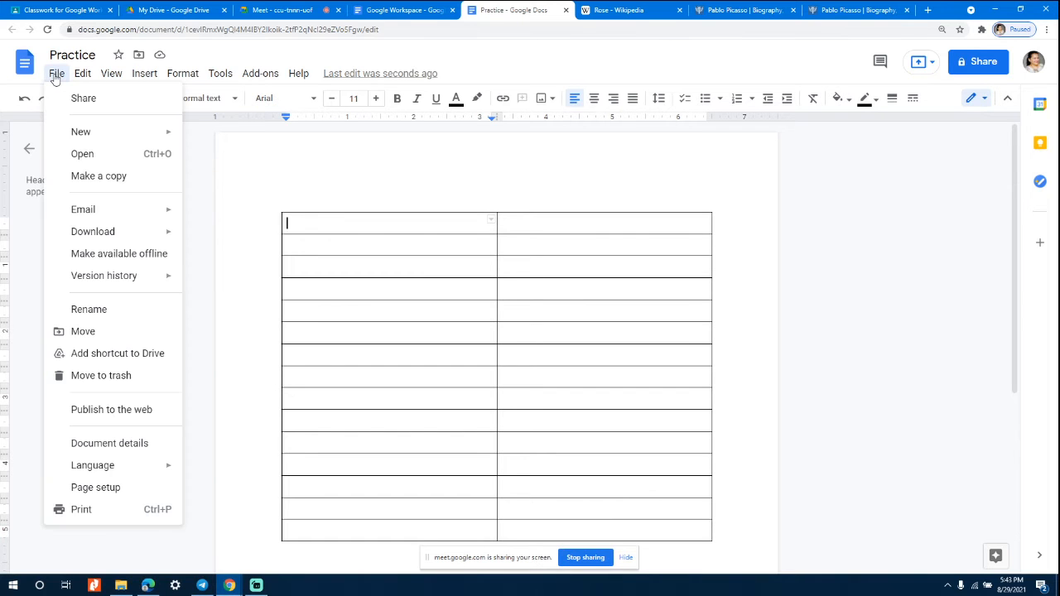
{"action": "left_click", "coordinate": [76, 99]}
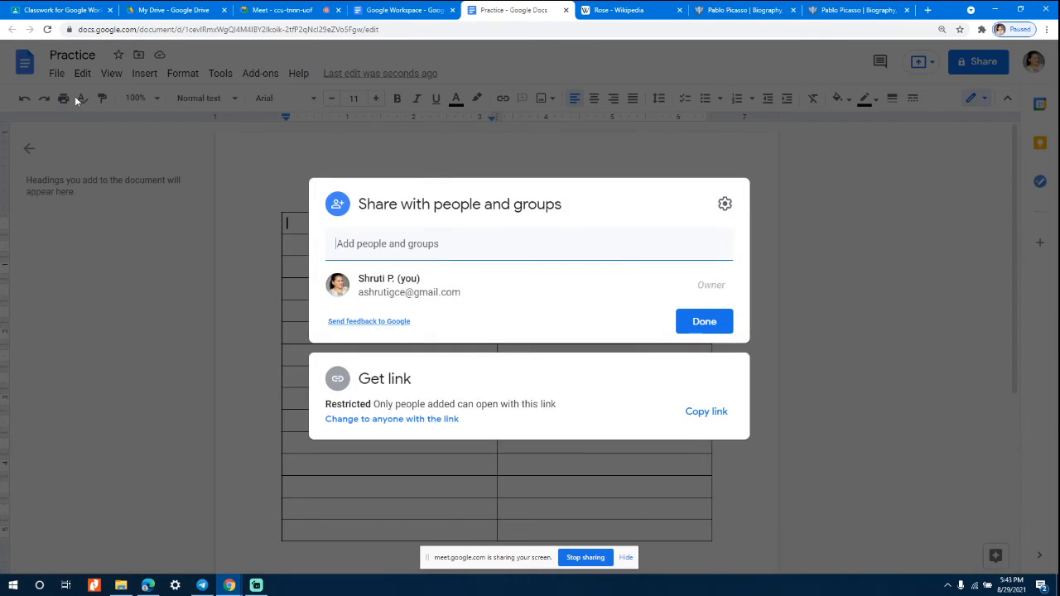
{"action": "left_click", "coordinate": [403, 420]}
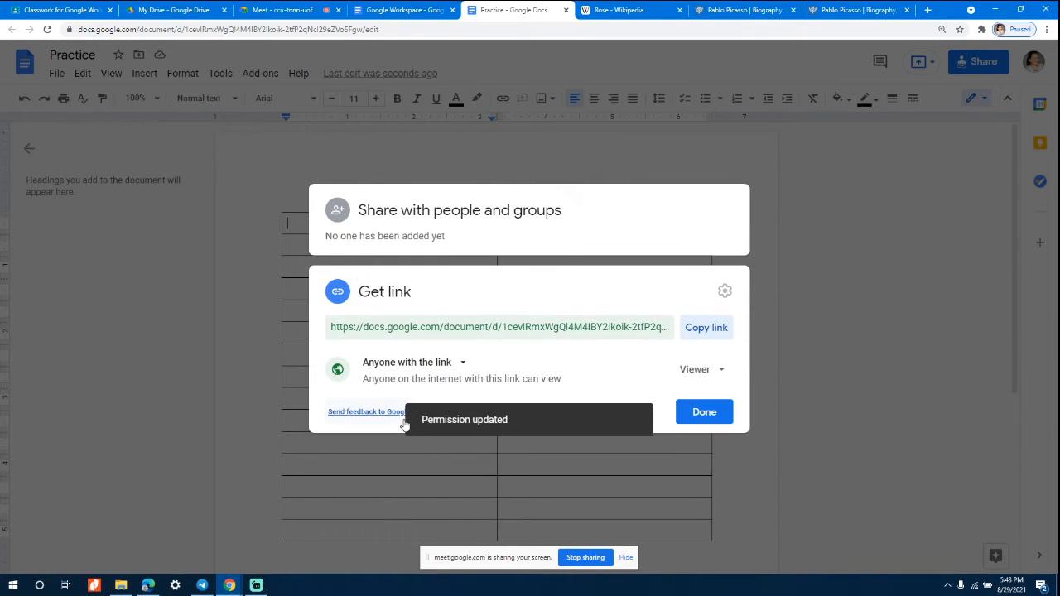
{"action": "left_click", "coordinate": [721, 372]}
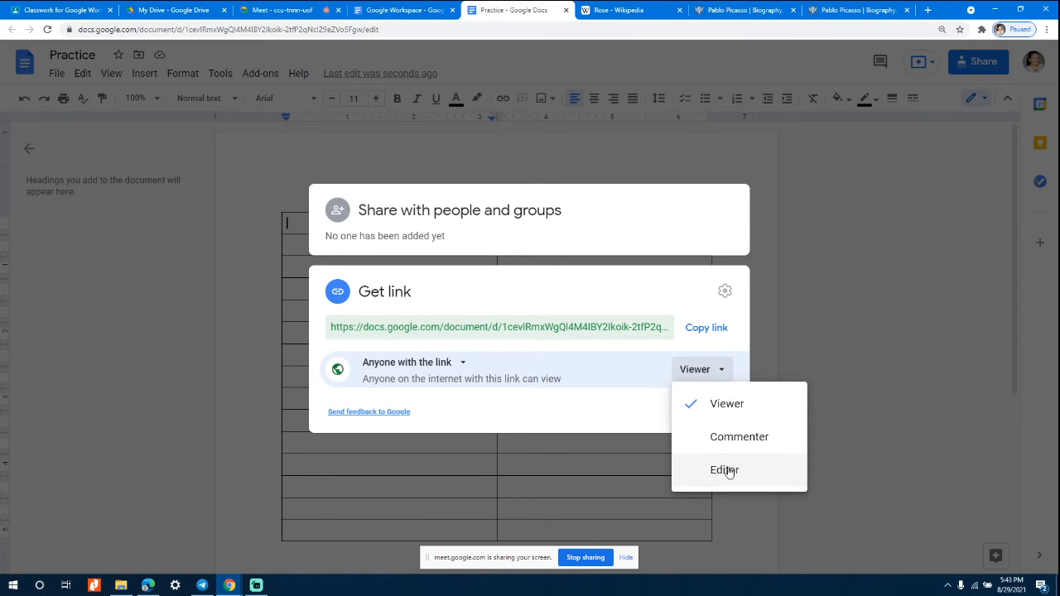
{"action": "left_click", "coordinate": [727, 470]}
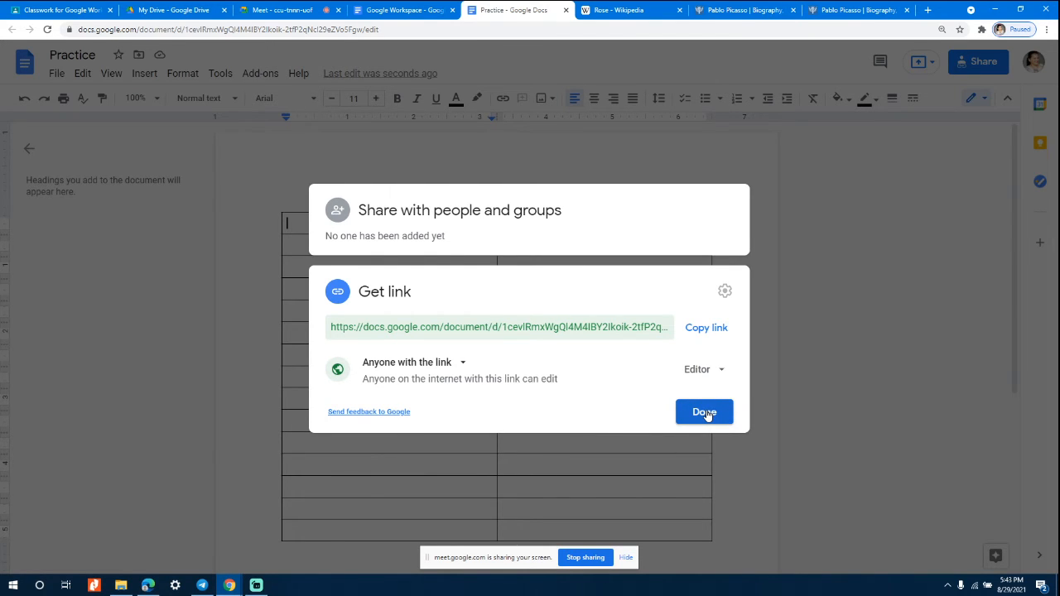
{"action": "left_click", "coordinate": [708, 331]}
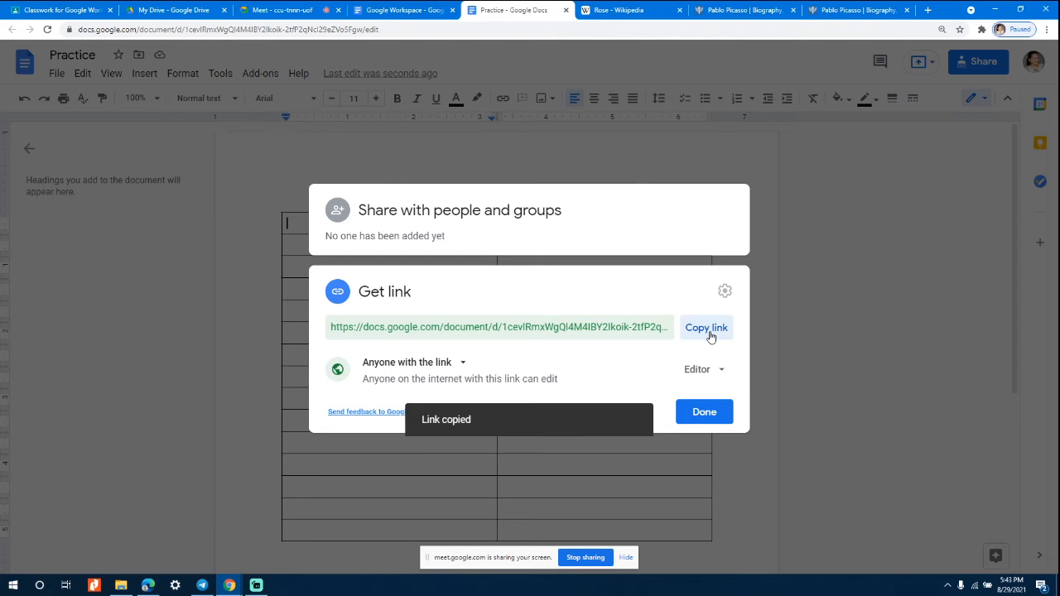
{"action": "left_click", "coordinate": [704, 412]}
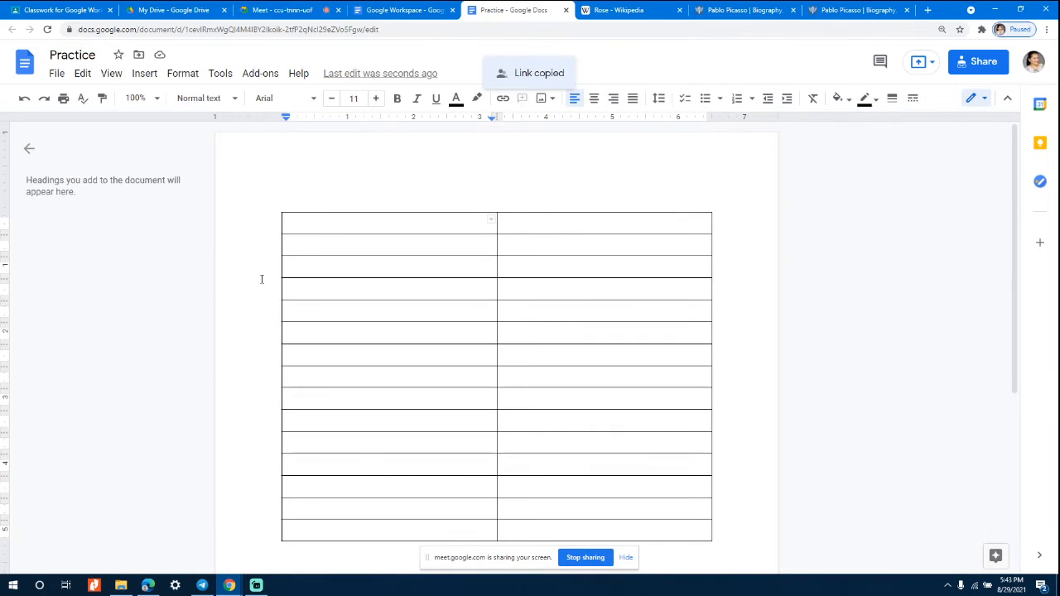
- Switch to the Google Meet call and send the copied document link to everyone in the in-call messages
{"action": "left_click", "coordinate": [303, 11]}
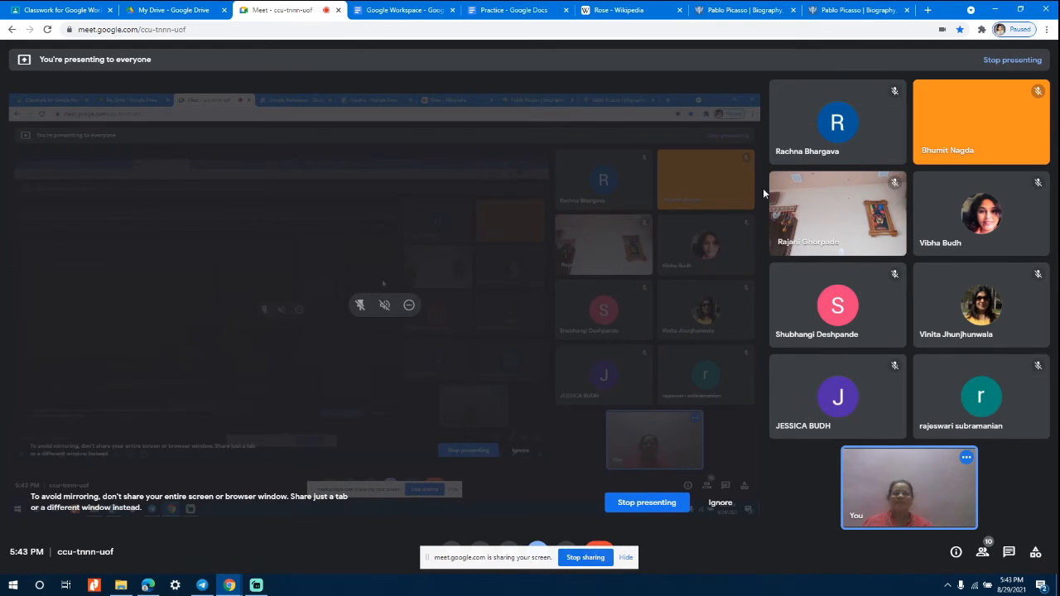
{"action": "left_click", "coordinate": [1009, 552]}
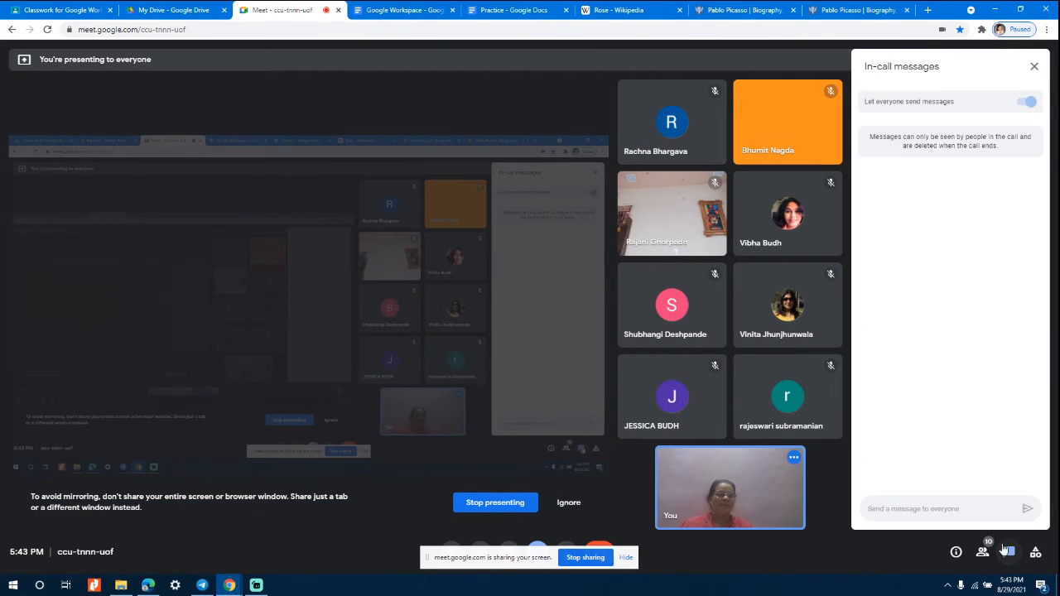
{"action": "key", "text": "ctrl+v"}
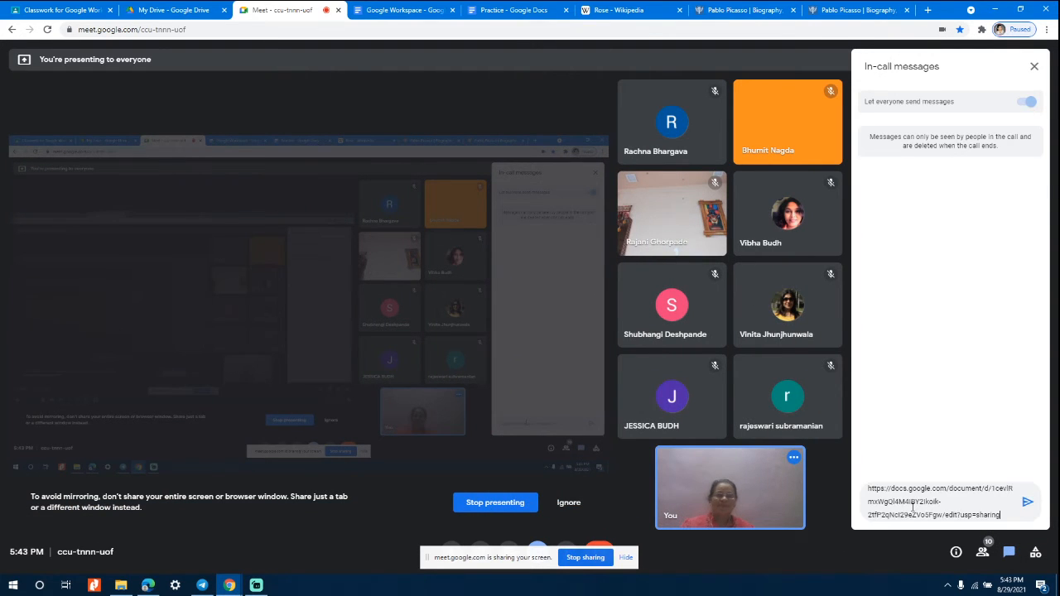
{"action": "left_click", "coordinate": [1026, 503]}
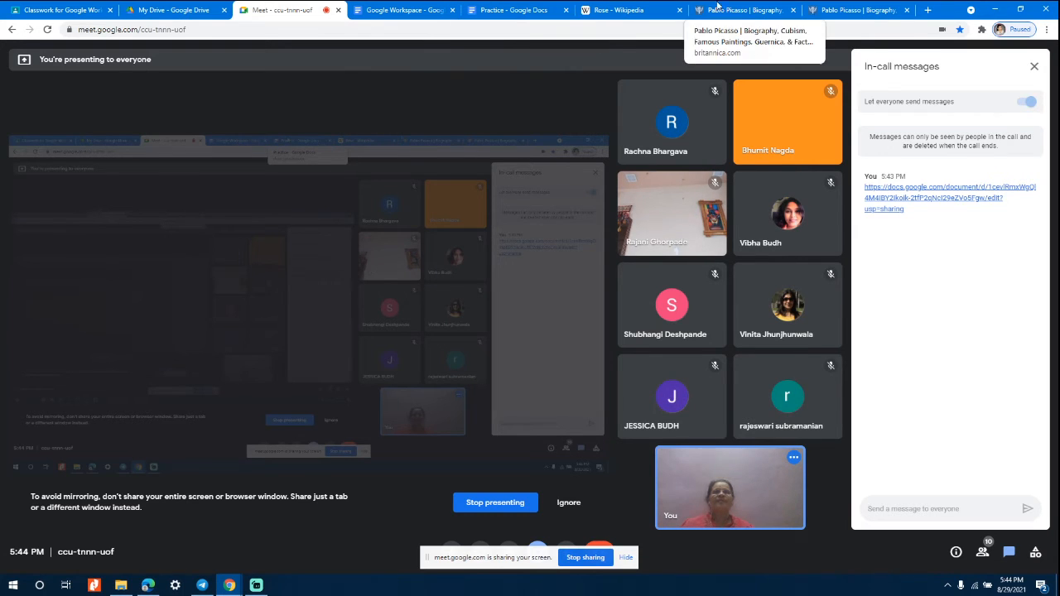
- Close the Rose Wikipedia page and both Pablo Picasso biography pages in the browser
{"action": "left_click", "coordinate": [679, 10]}
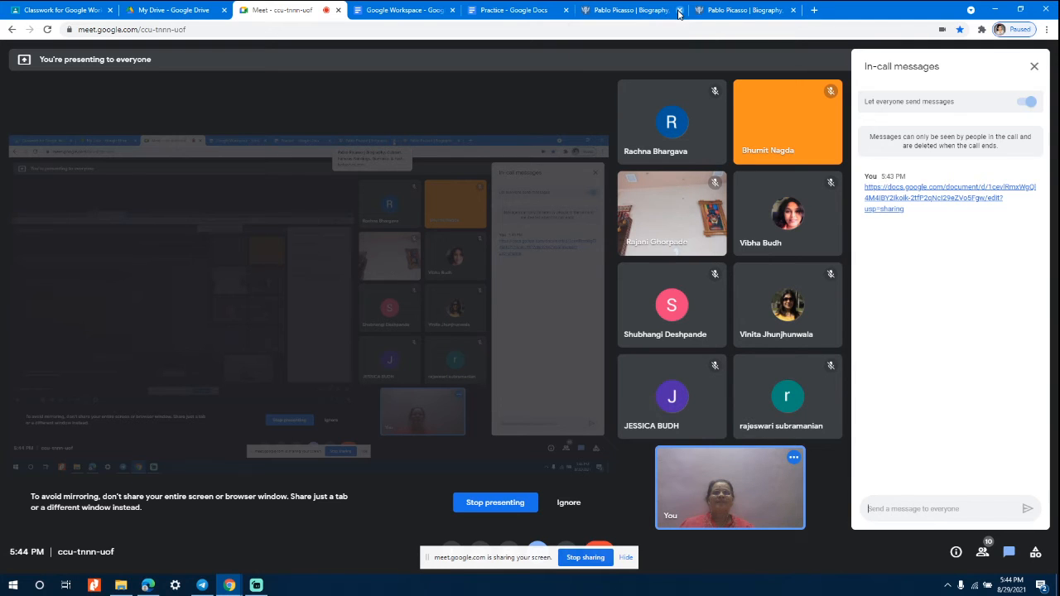
{"action": "left_click", "coordinate": [679, 10]}
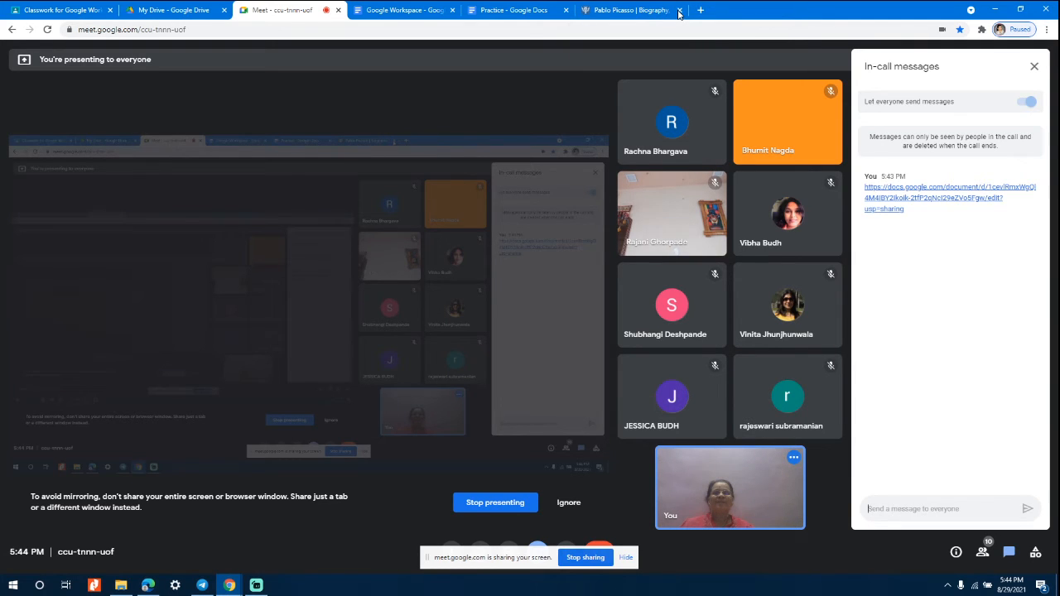
{"action": "left_click", "coordinate": [679, 9]}
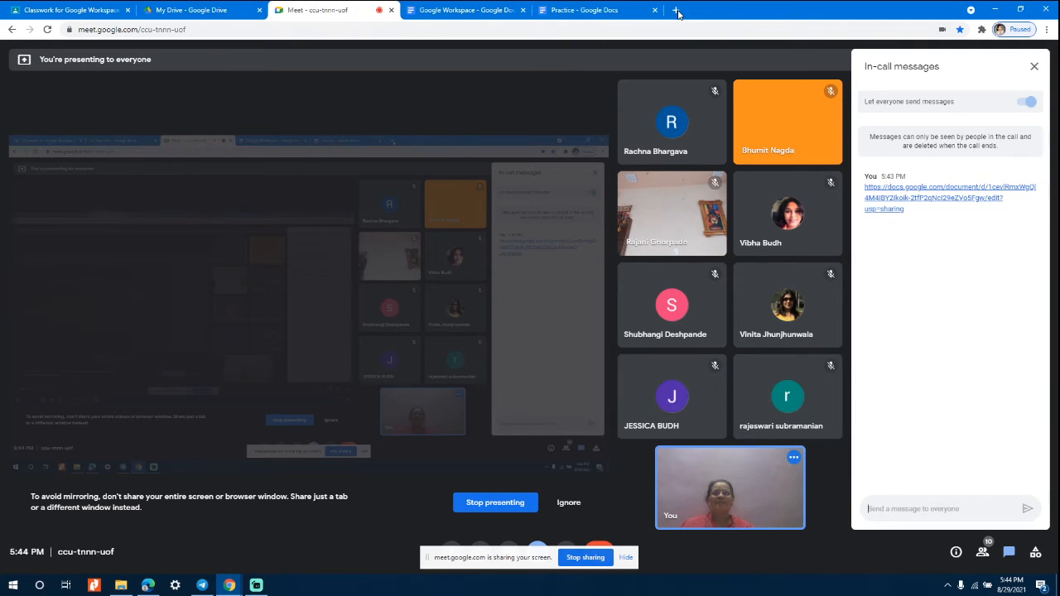
- Enter the column headings Name and Image in the first row of the Practice document's table
{"action": "left_click", "coordinate": [577, 10]}
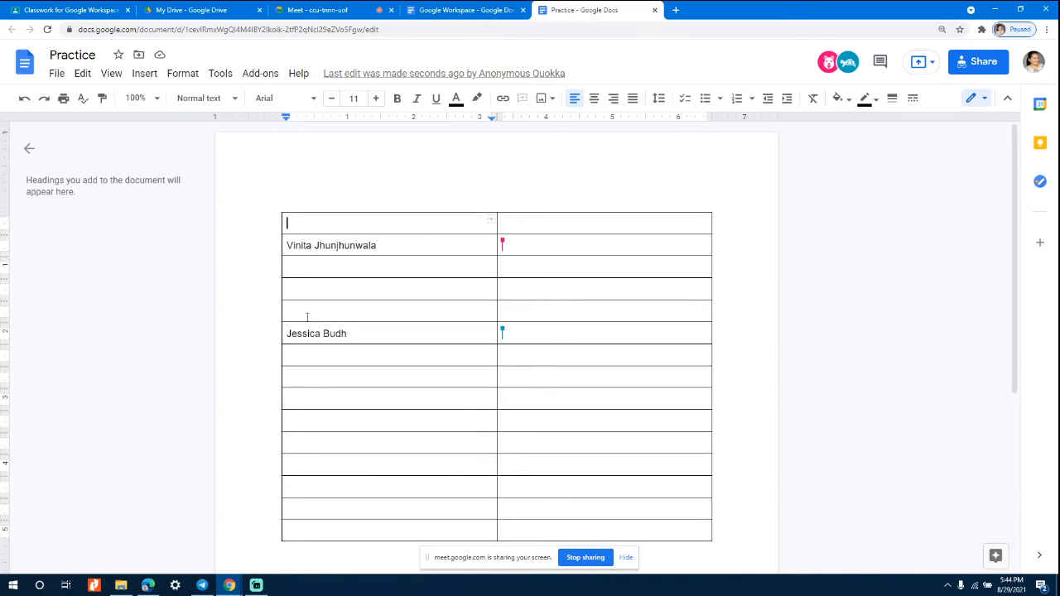
{"action": "type", "text": "Na"}
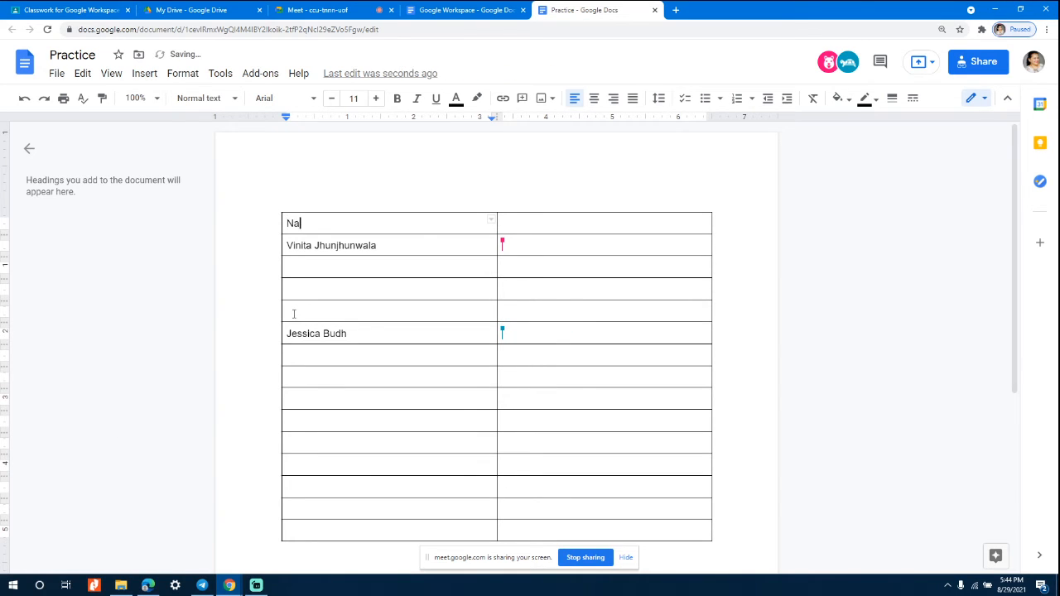
{"action": "type", "text": "me"}
{"action": "key", "text": "Tab"}
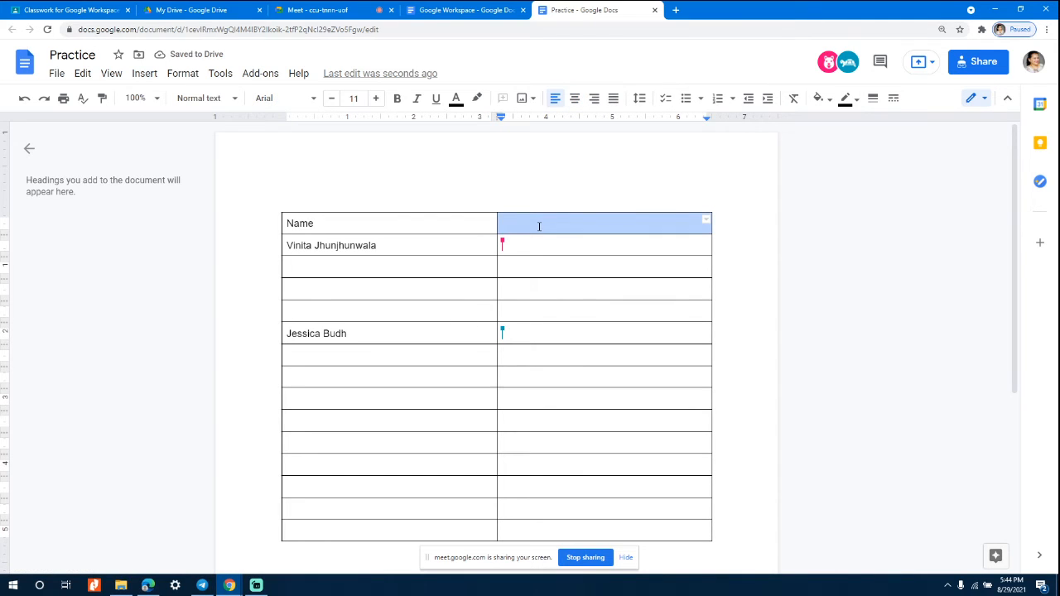
{"action": "type", "text": "I"}
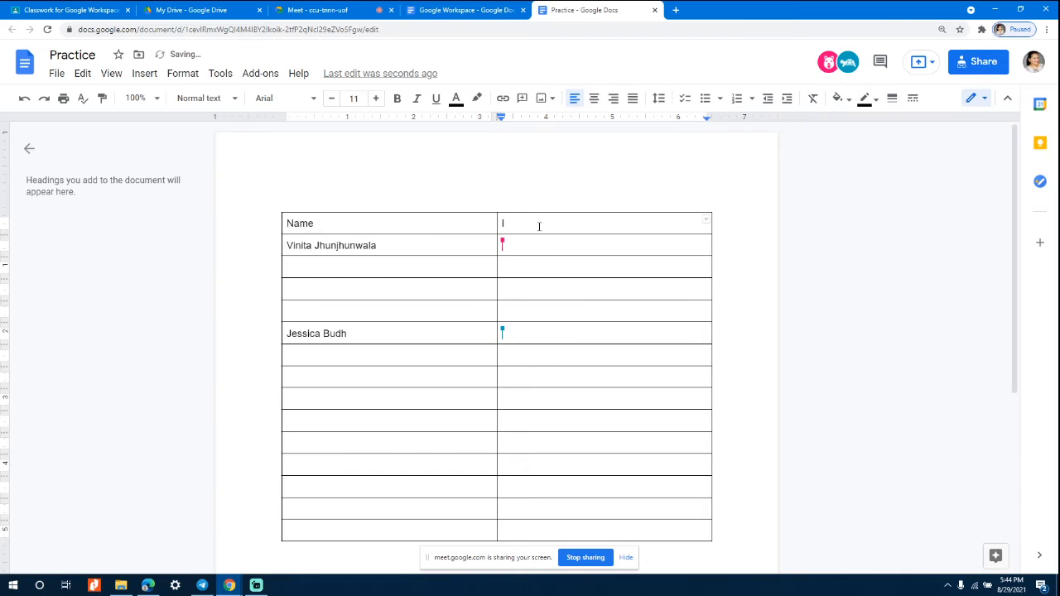
{"action": "type", "text": "mage"}
- Center the Name and Image headings in the table's first row
{"action": "left_click_drag", "start_coordinate": [548, 222], "coordinate": [300, 218]}
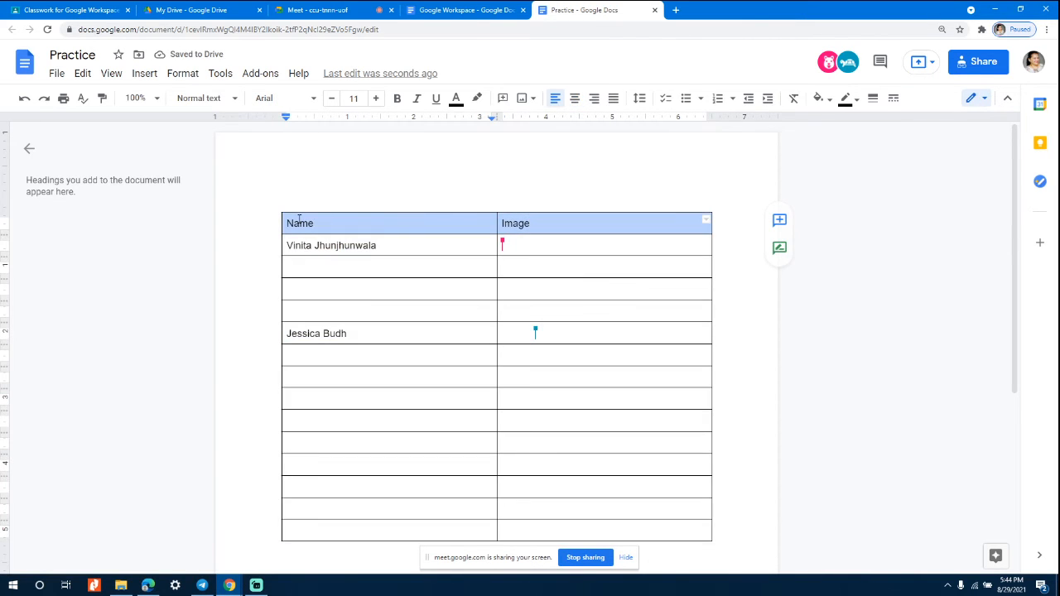
{"action": "left_click", "coordinate": [574, 98]}
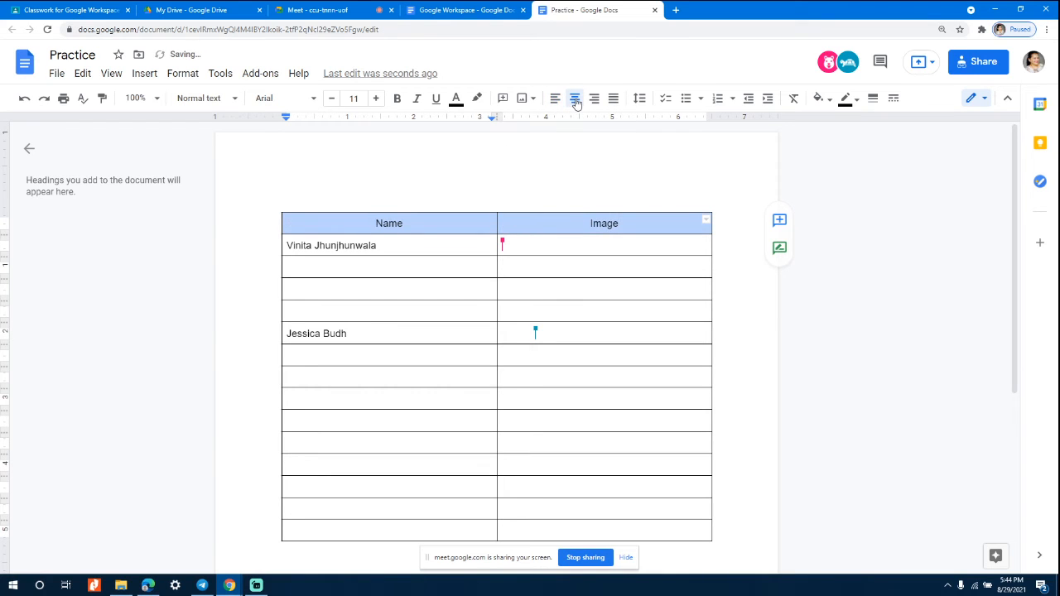
{"action": "left_click", "coordinate": [803, 421]}
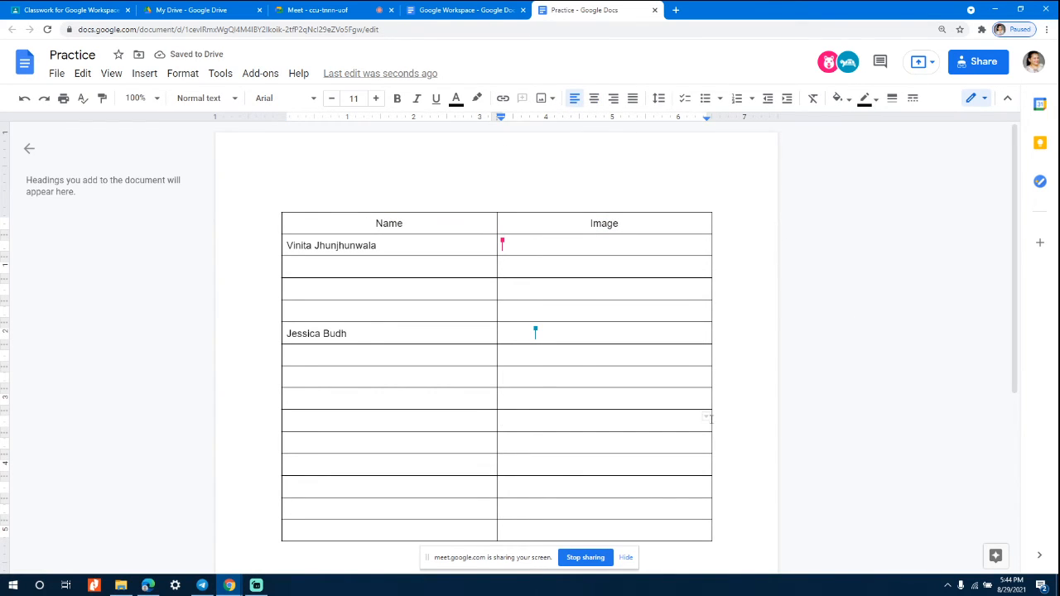
- Admit the waiting participant to the Google Meet call and return to the Practice document
{"action": "left_click", "coordinate": [371, 11]}
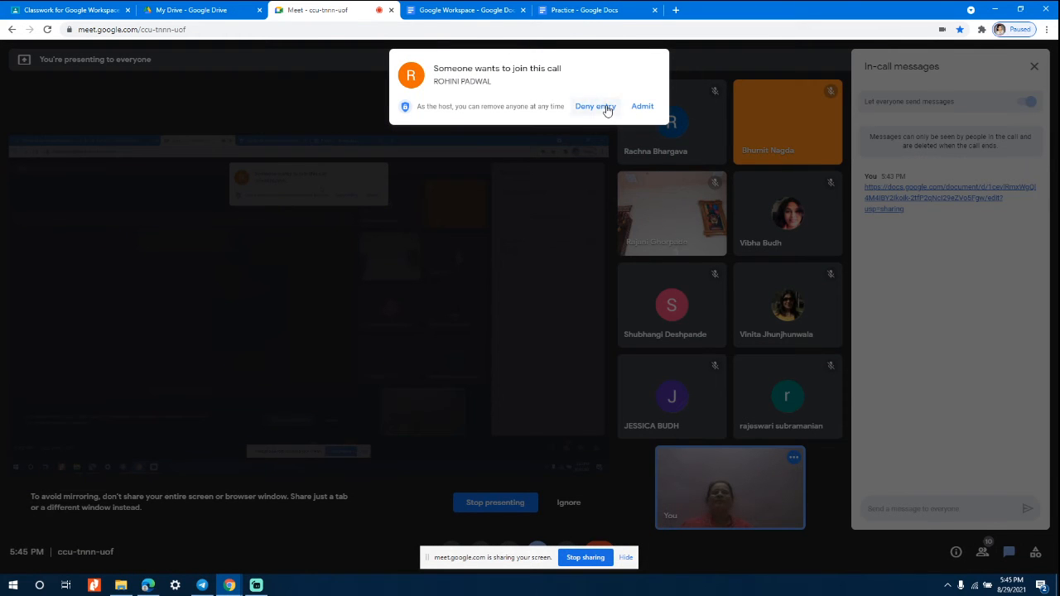
{"action": "left_click", "coordinate": [642, 106]}
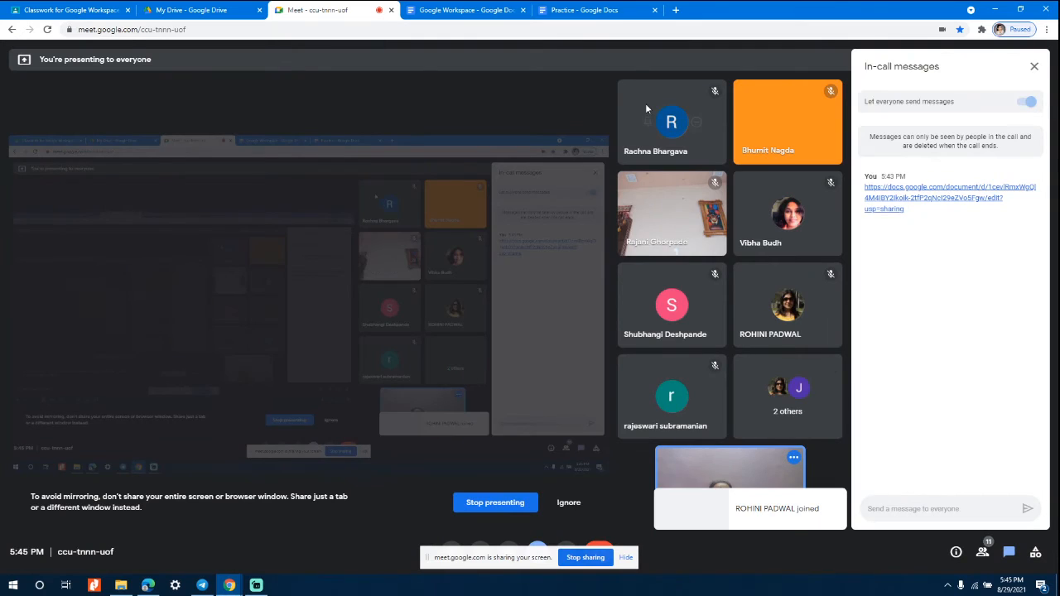
{"action": "left_click", "coordinate": [572, 14]}
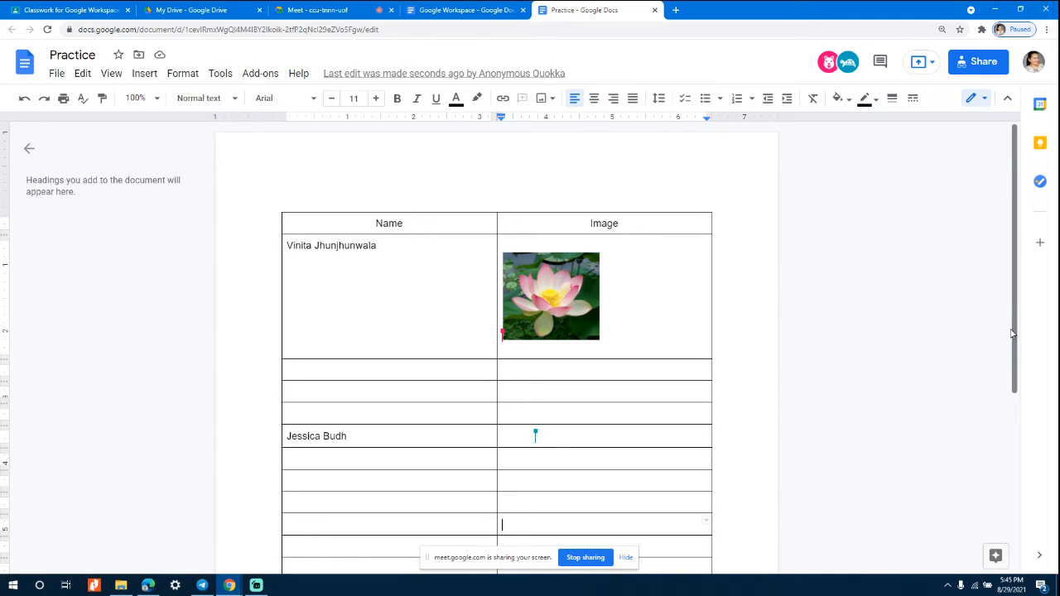
{"action": "left_click_drag", "start_coordinate": [1012, 333], "coordinate": [1024, 385]}
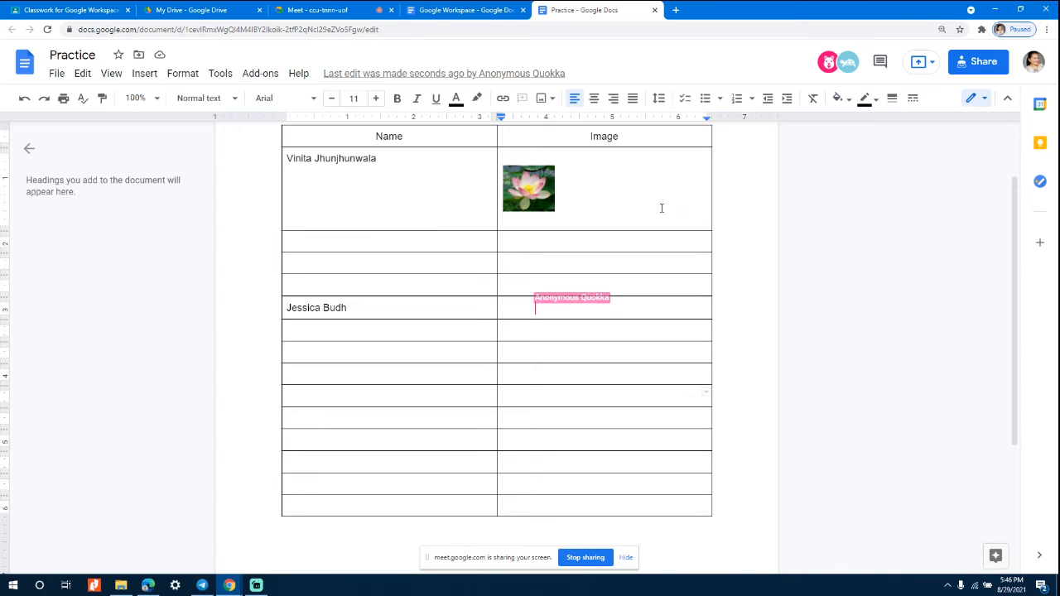
{"action": "left_click", "coordinate": [323, 10]}
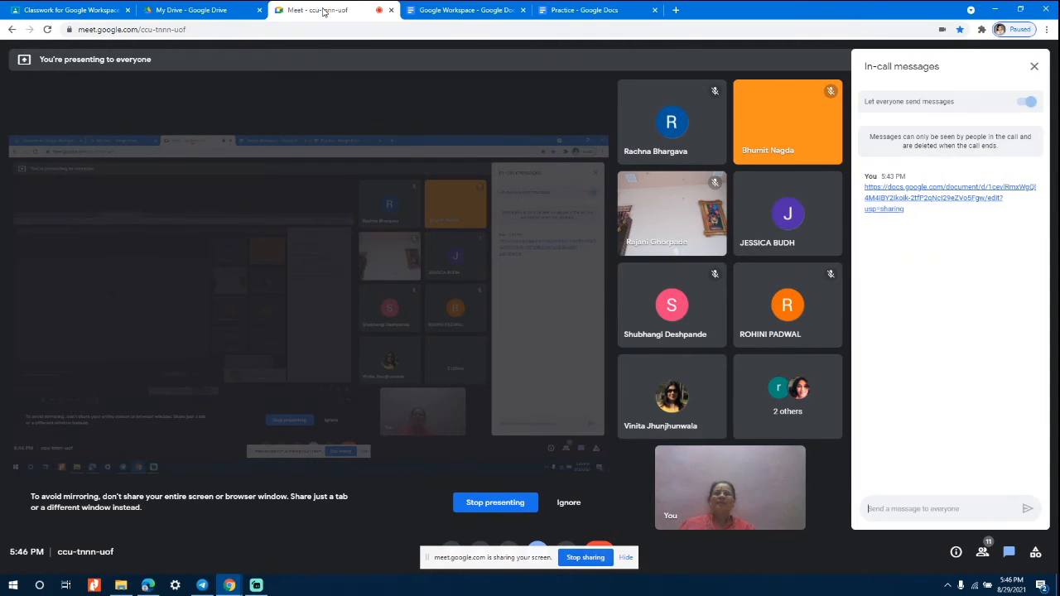
{"action": "left_click", "coordinate": [440, 11]}
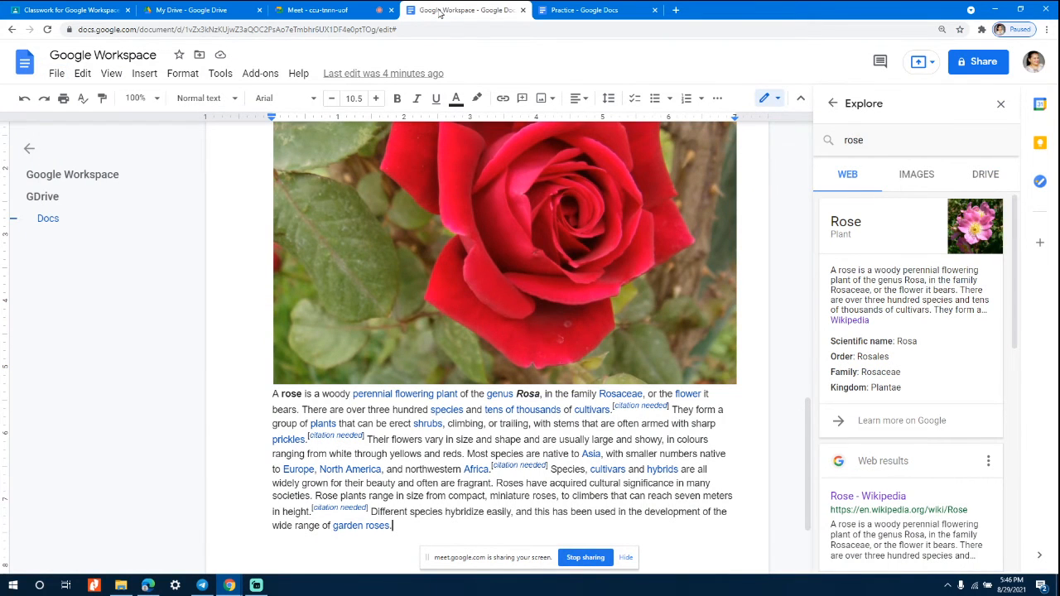
- Return to the Practice document and start a new comment on the first participant's surname in the table
{"action": "left_click", "coordinate": [586, 10]}
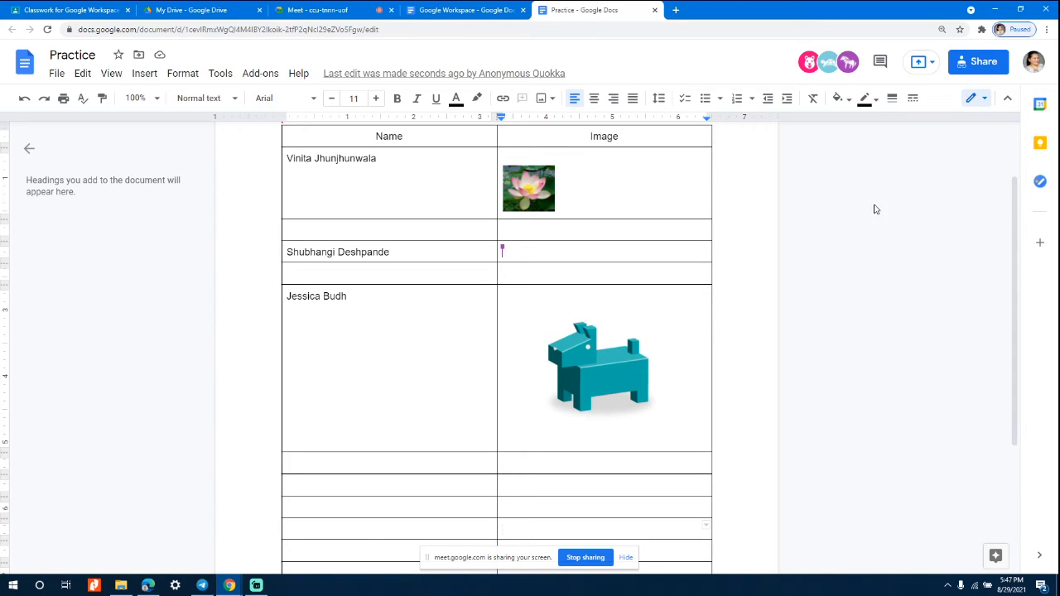
{"action": "left_click", "coordinate": [663, 182]}
{"action": "left_click", "coordinate": [880, 64]}
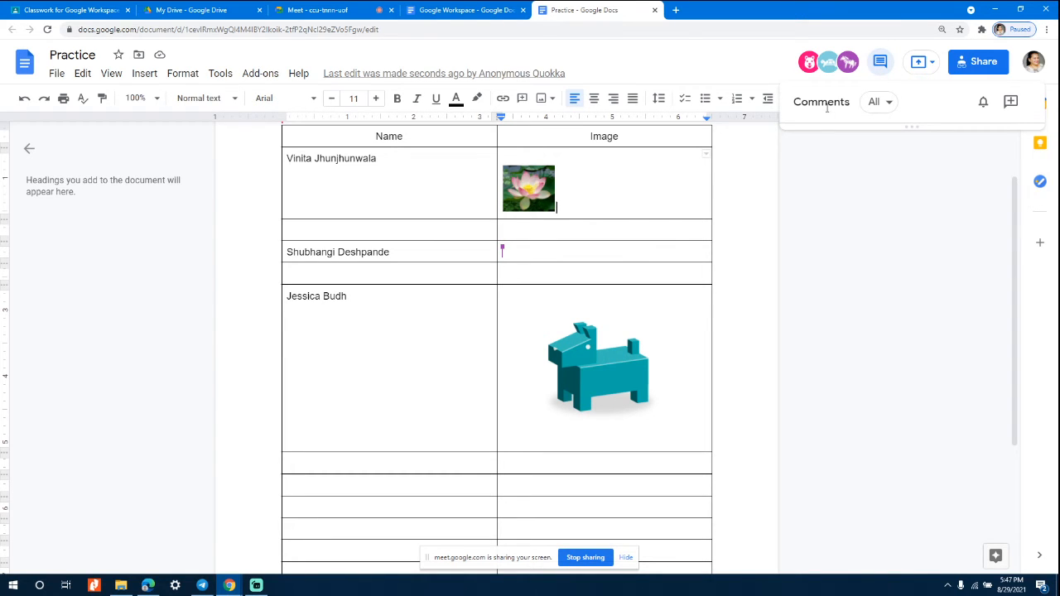
{"action": "left_click", "coordinate": [1010, 103]}
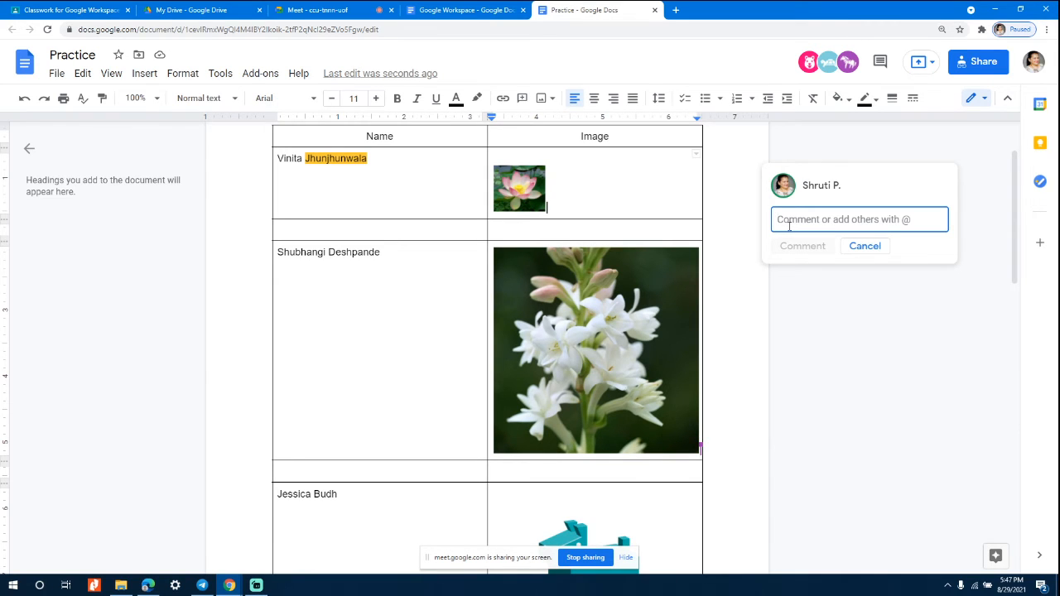
- Address the first participant with an @ mention of their first name and post the comment "Very good!"
{"action": "type", "text": "vin"}
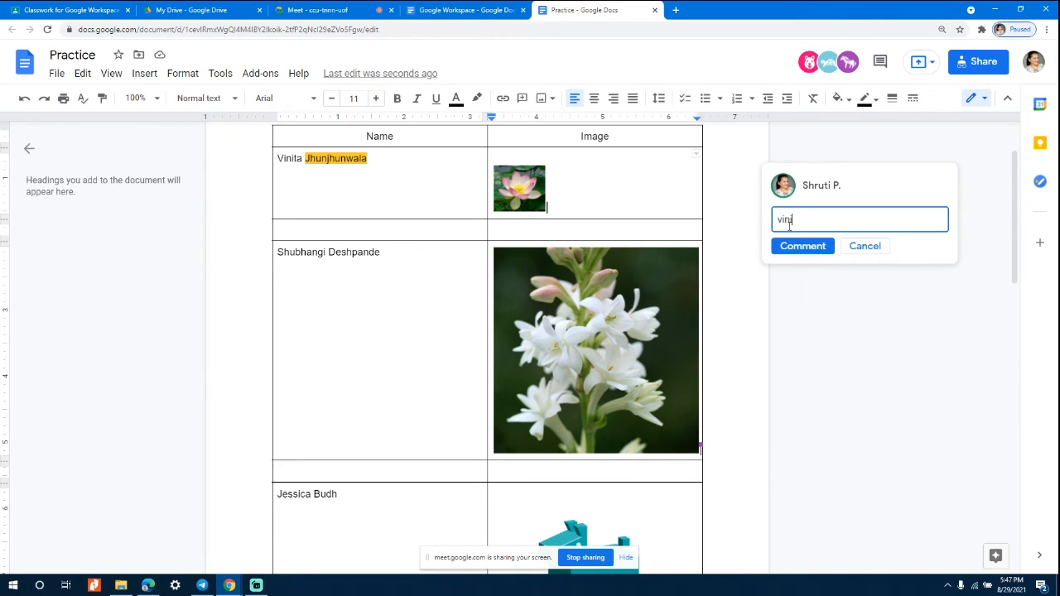
{"action": "key", "text": "BackSpace"}
{"action": "key", "text": "BackSpace"}
{"action": "key", "text": "BackSpace"}
{"action": "type", "text": "@"}
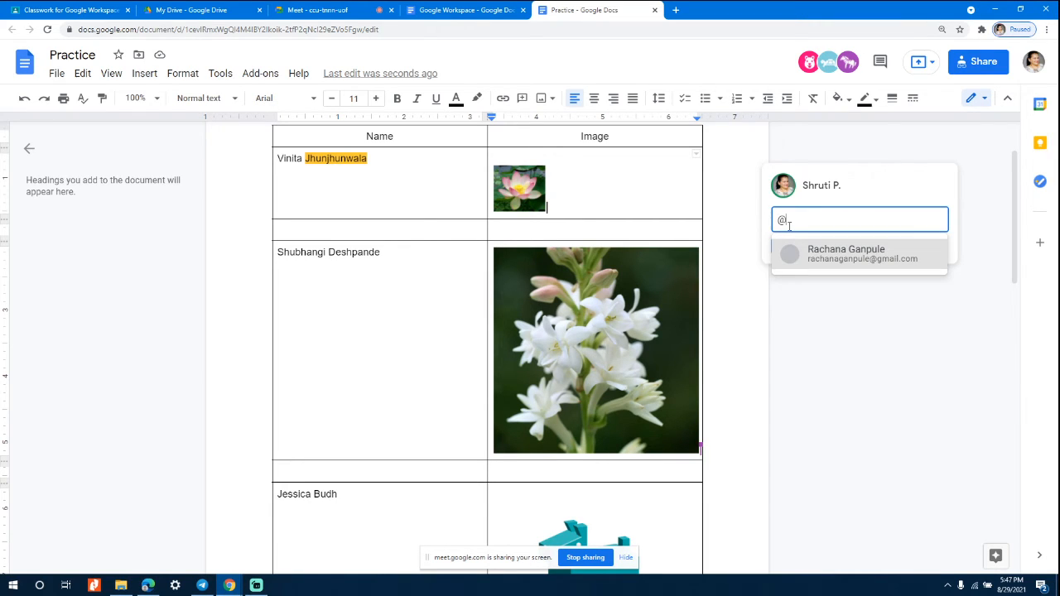
{"action": "type", "text": "v"}
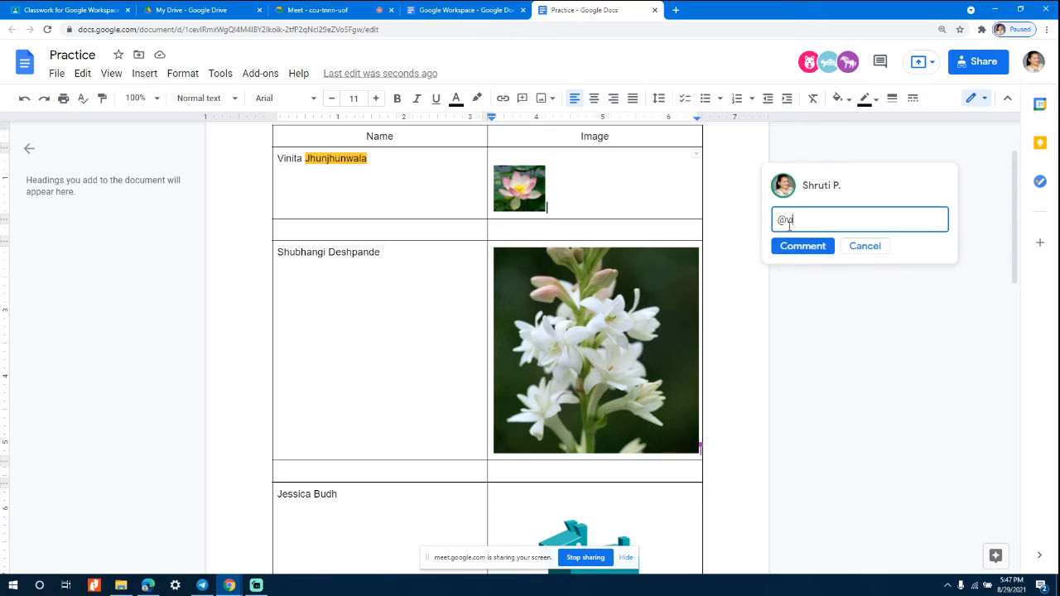
{"action": "type", "text": "inita"}
{"action": "type", "text": "Ver"}
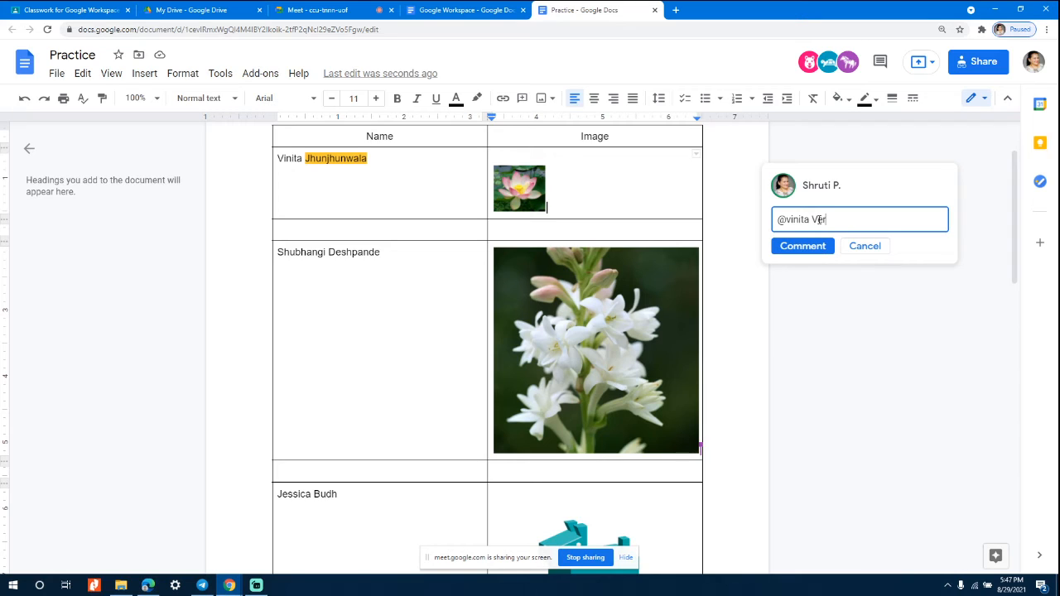
{"action": "type", "text": "y good"}
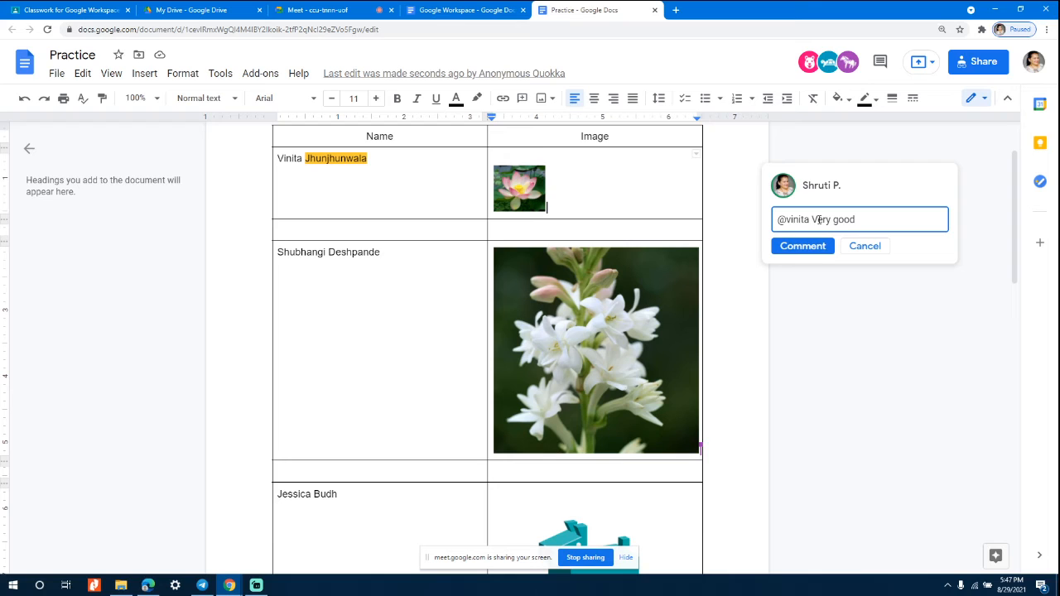
{"action": "type", "text": "!"}
{"action": "left_click", "coordinate": [794, 246]}
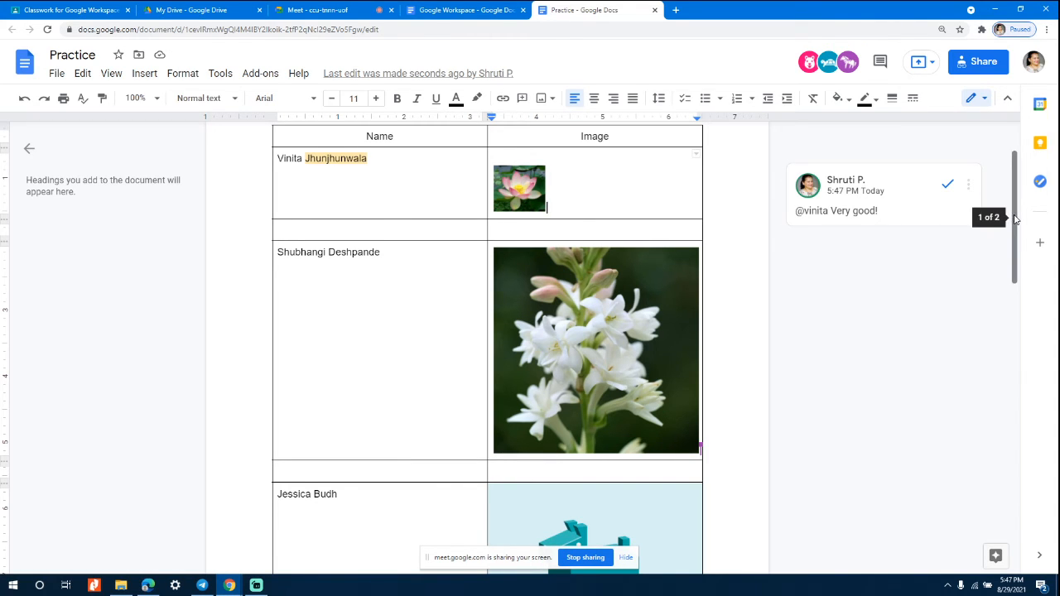
- Review the participants' table entries and the comments they add beside the images in the Practice document
{"action": "left_click_drag", "start_coordinate": [1011, 217], "coordinate": [1032, 273]}
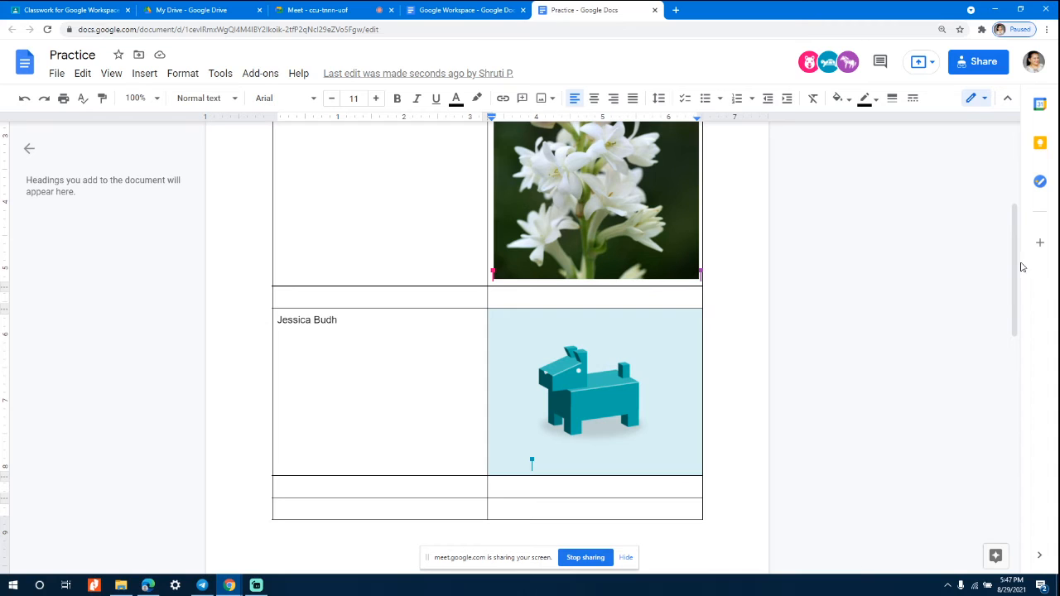
{"action": "left_click_drag", "start_coordinate": [1017, 266], "coordinate": [1006, 202]}
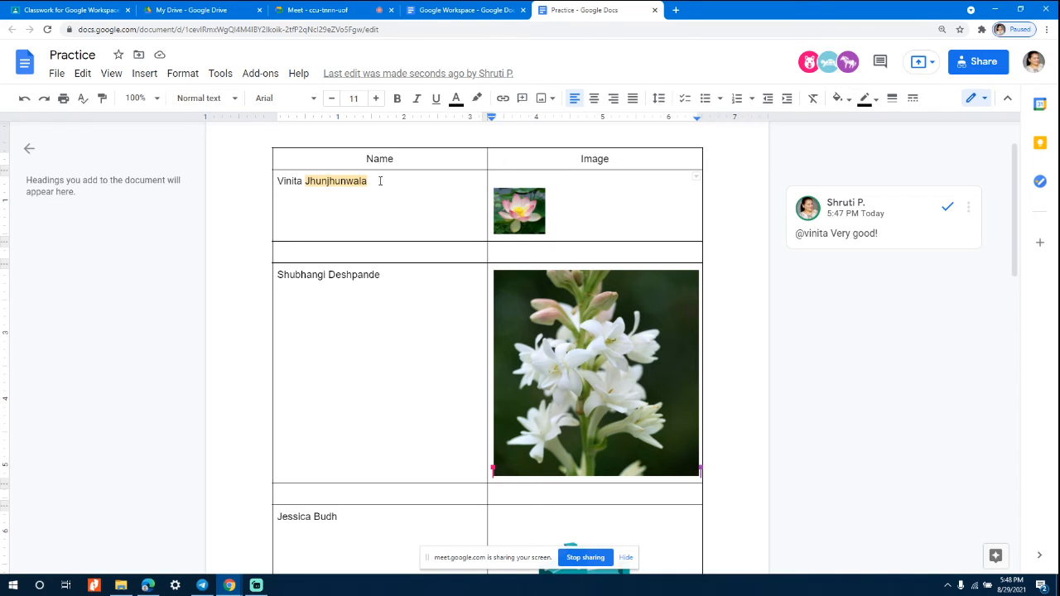
{"action": "left_click", "coordinate": [379, 200]}
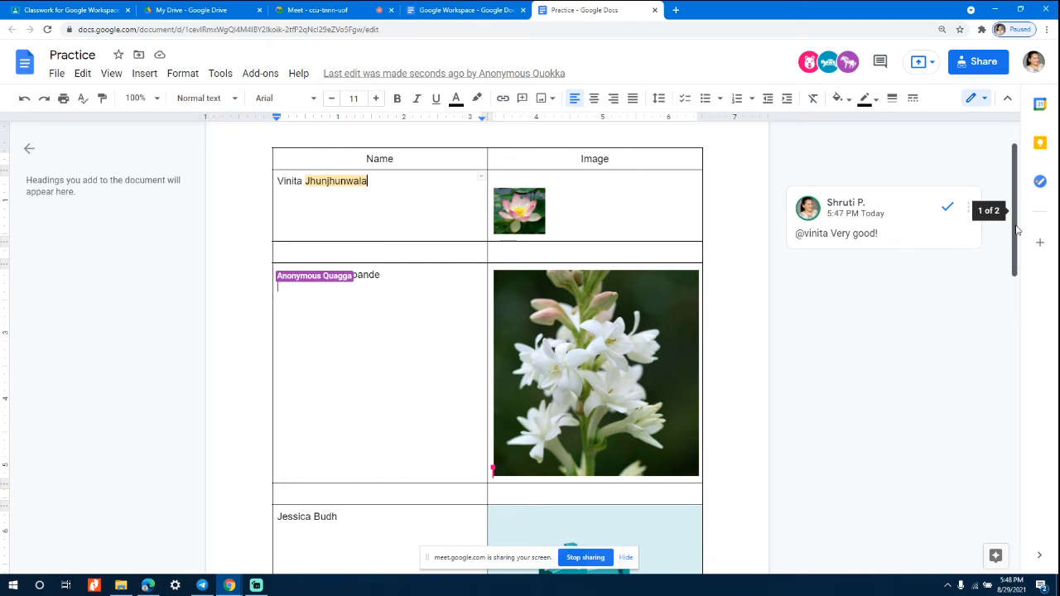
{"action": "scroll", "coordinate": [1020, 256], "scroll_direction": "down", "scroll_amount": 1}
{"action": "mouse_move", "coordinate": [1020, 257]}
{"action": "left_mouse_down"}
{"action": "mouse_move", "coordinate": [1032, 319]}
{"action": "mouse_move", "coordinate": [1013, 256]}
{"action": "left_mouse_up"}
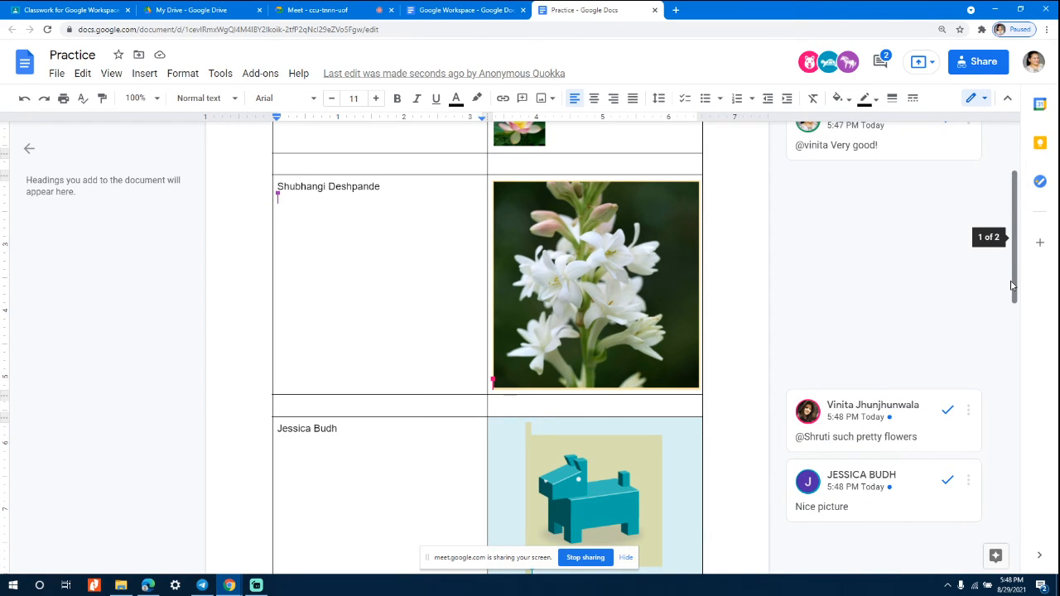
{"action": "left_click_drag", "start_coordinate": [1013, 280], "coordinate": [1022, 313]}
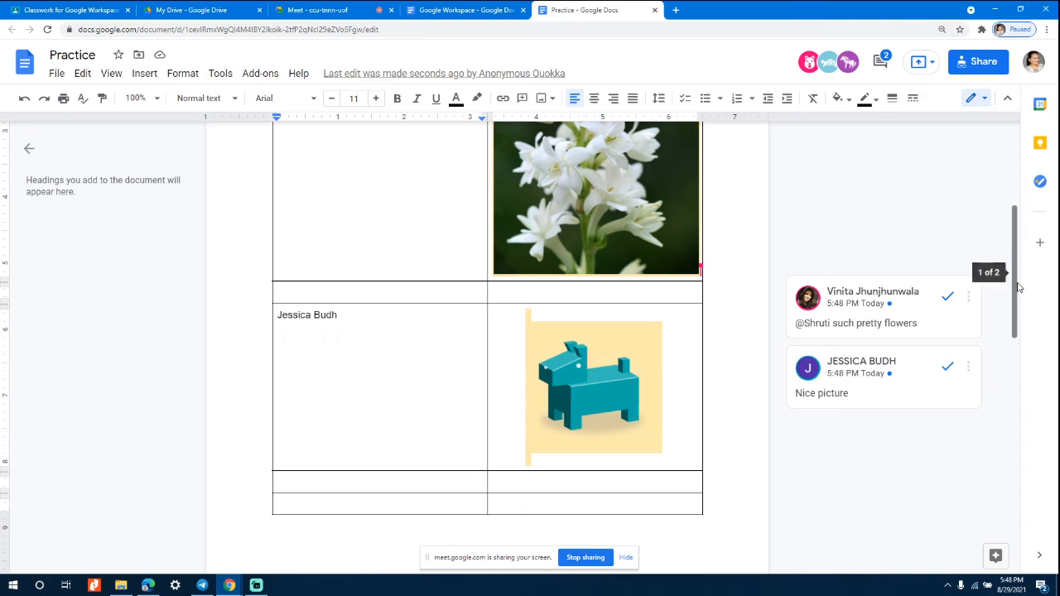
{"action": "left_click_drag", "start_coordinate": [1019, 288], "coordinate": [1007, 253]}
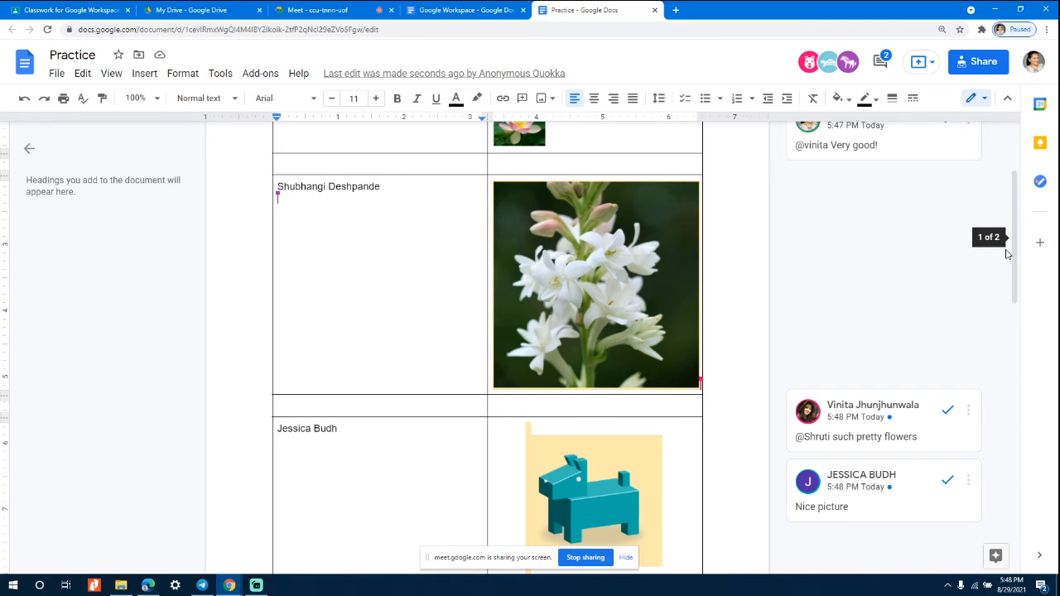
- Inspect the options on a participant's comment, and open your own "Very good!" comment for editing without changing it
{"action": "left_click", "coordinate": [968, 411]}
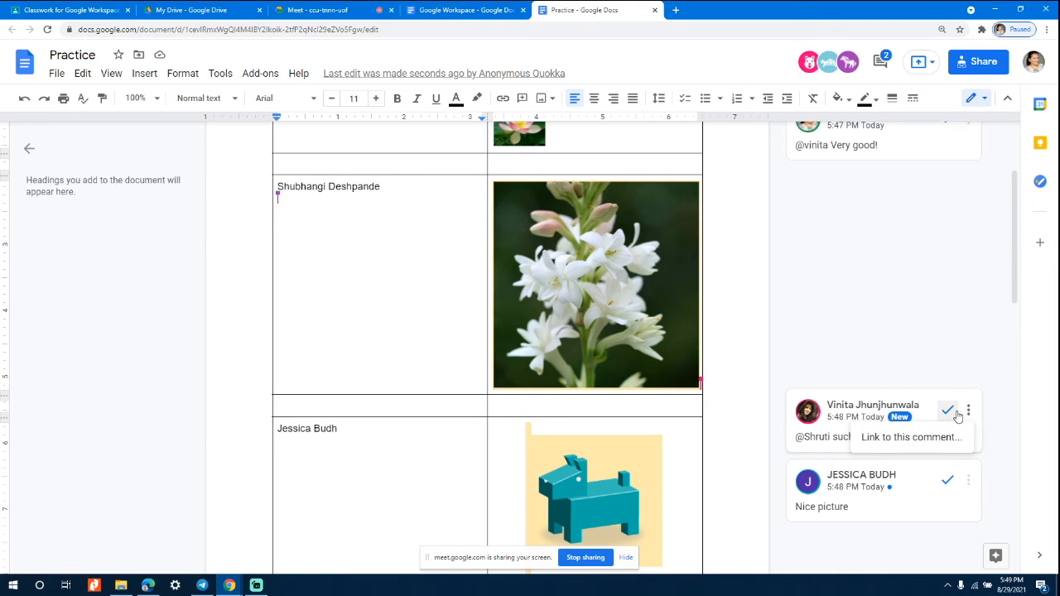
{"action": "left_click", "coordinate": [968, 412]}
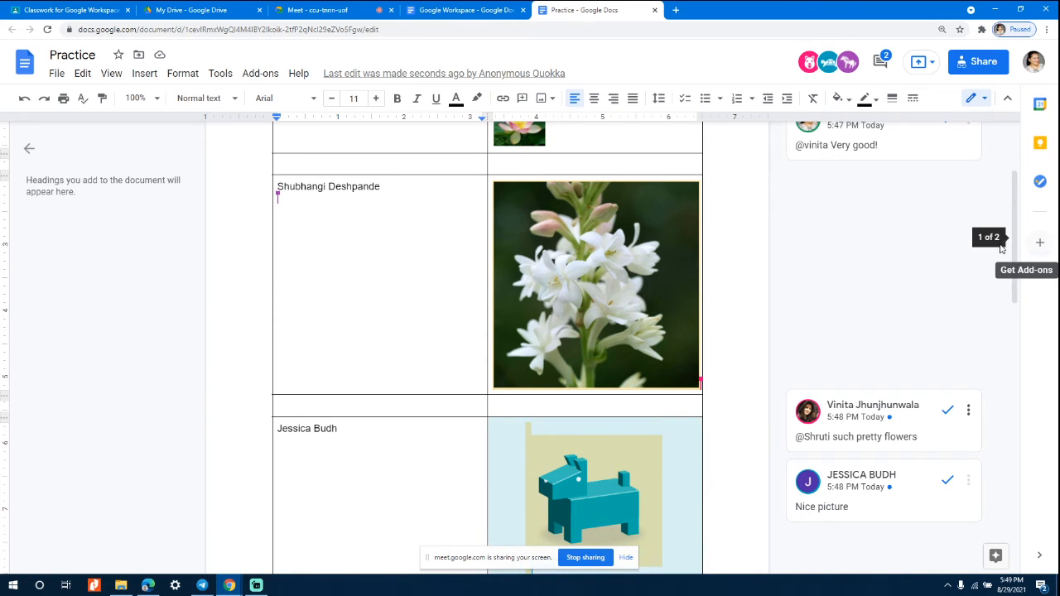
{"action": "left_click_drag", "start_coordinate": [1010, 246], "coordinate": [1010, 196]}
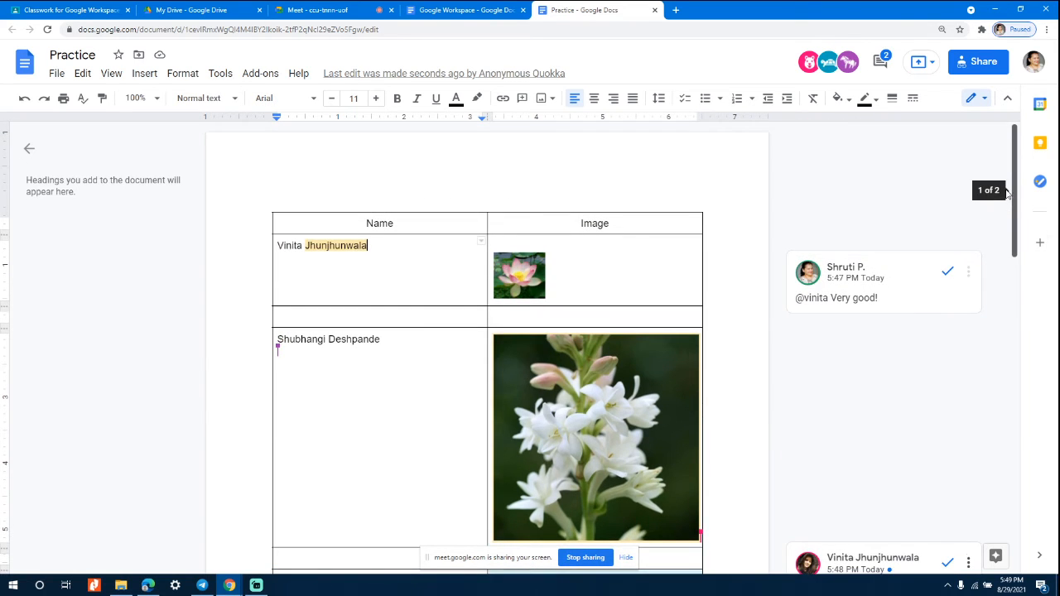
{"action": "left_click", "coordinate": [966, 276]}
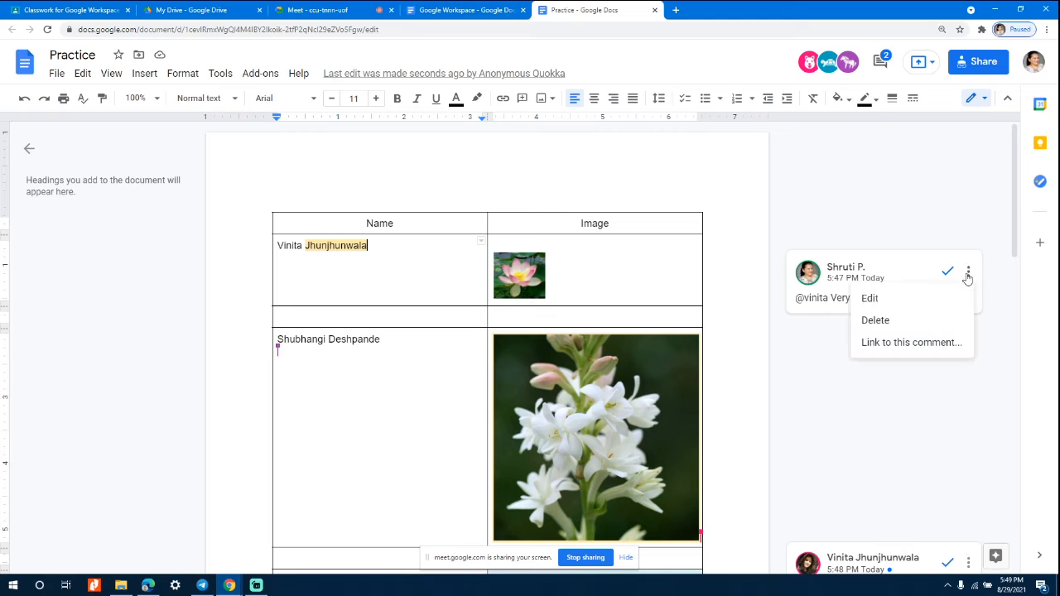
{"action": "left_click", "coordinate": [879, 303]}
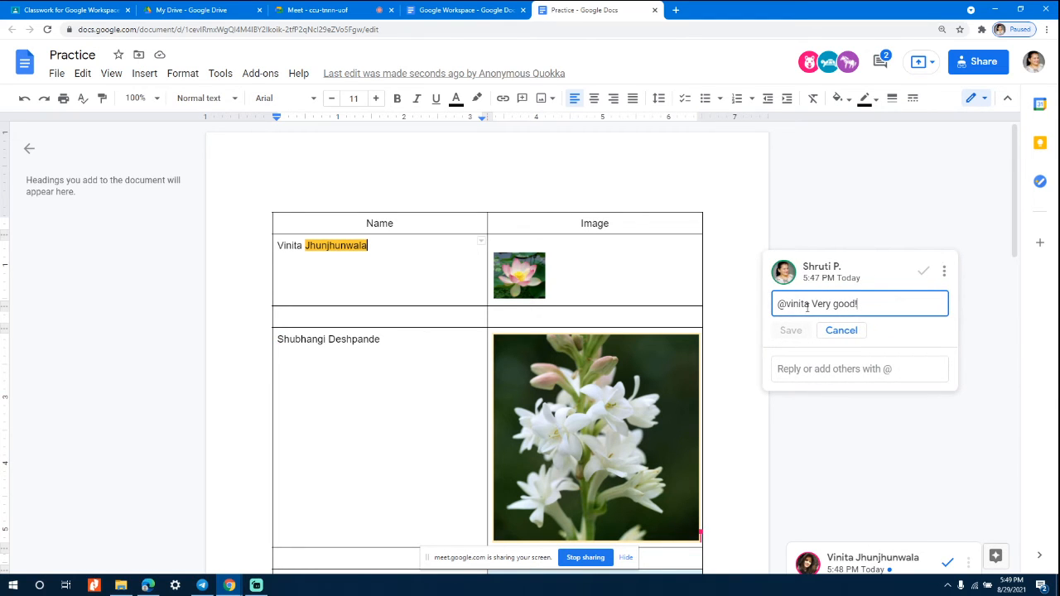
{"action": "left_click", "coordinate": [852, 331]}
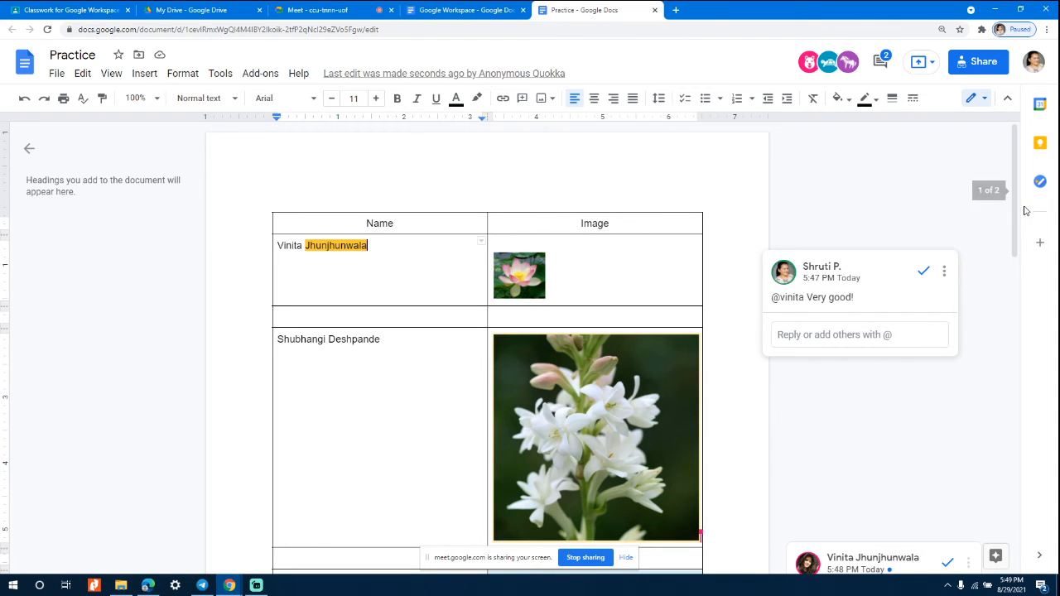
- Switch to the Google Meet call and look over the participant tiles and the shared document link in the chat
{"action": "scroll", "coordinate": [1029, 269], "scroll_direction": "down", "scroll_amount": 2}
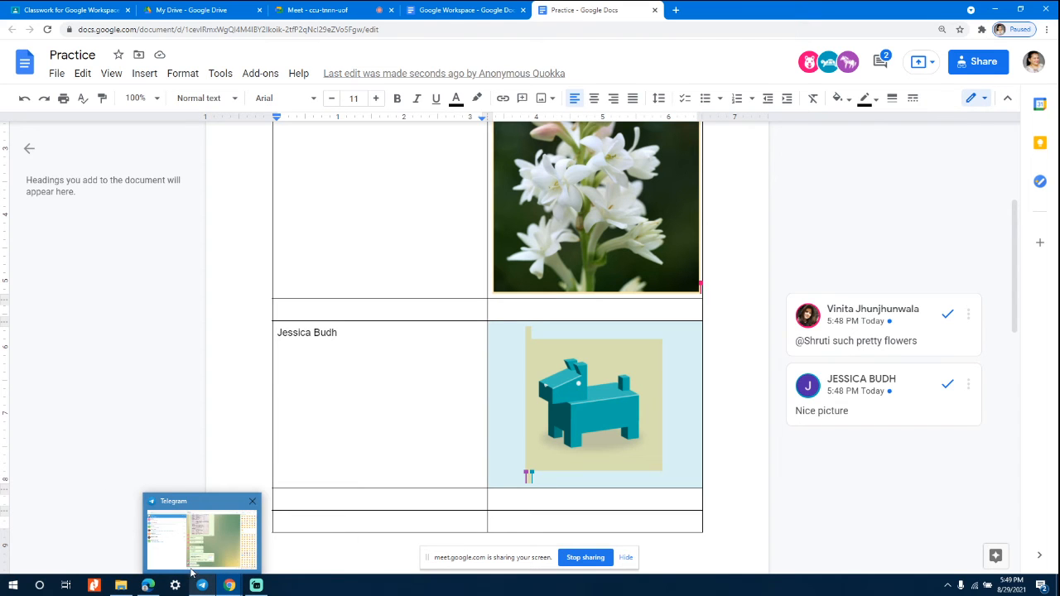
{"action": "mouse_move", "coordinate": [233, 586]}
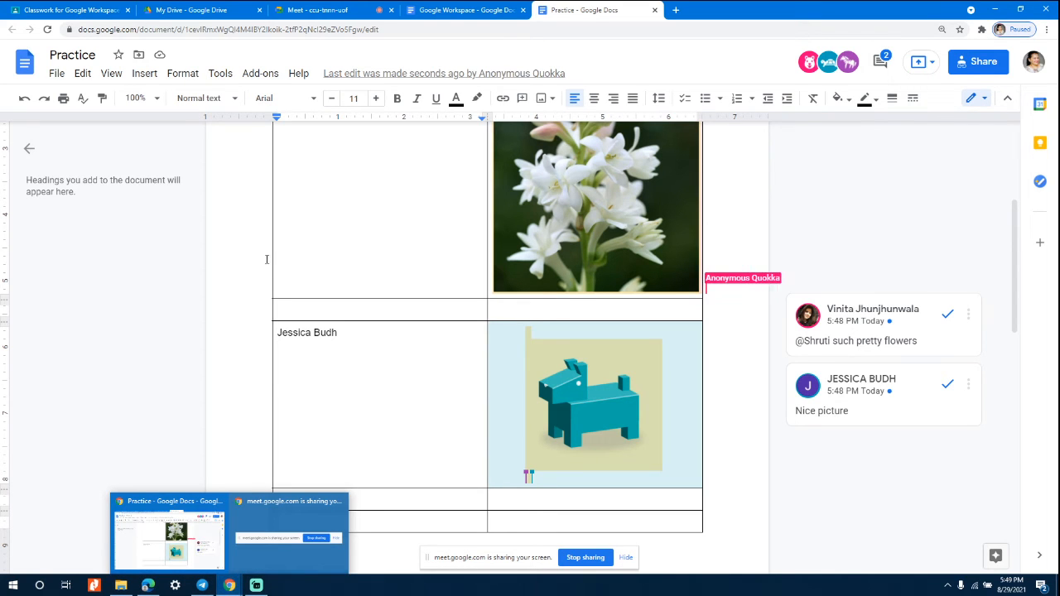
{"action": "left_click", "coordinate": [296, 8]}
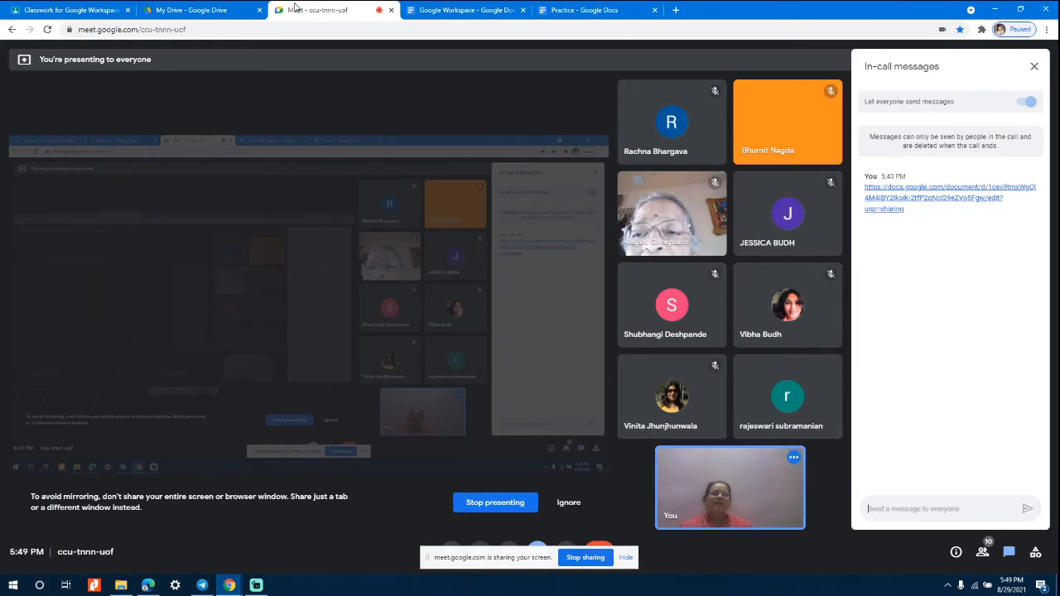
{"action": "mouse_move", "coordinate": [630, 225]}
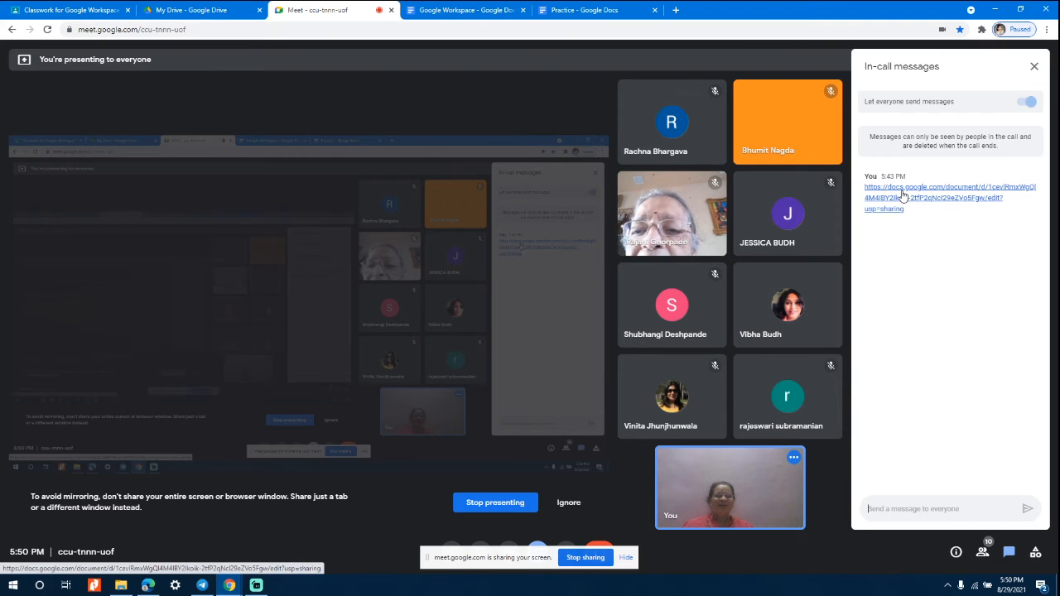
{"action": "mouse_move", "coordinate": [776, 145]}
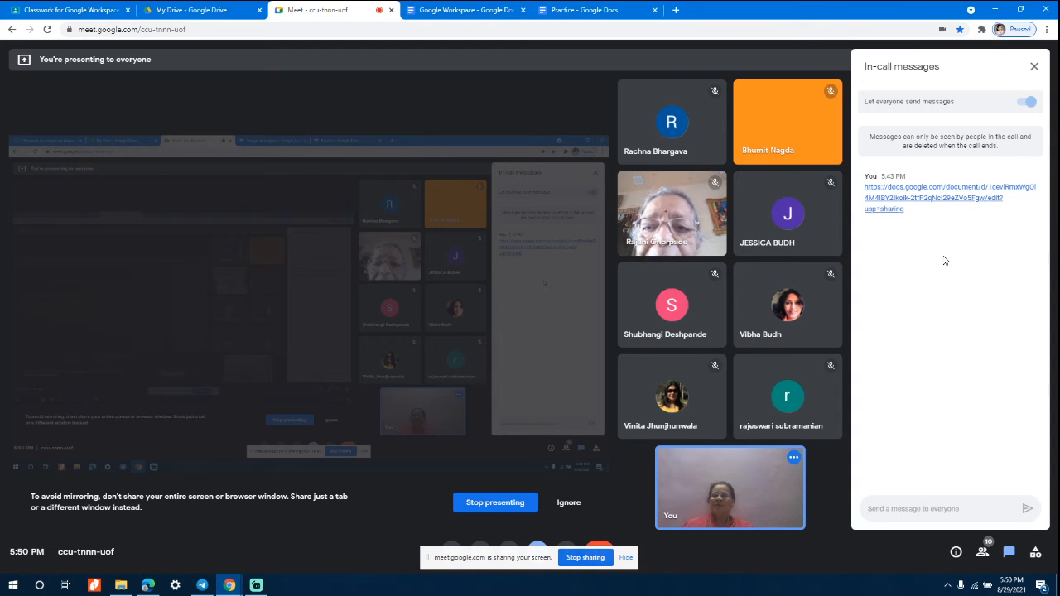
{"action": "mouse_move", "coordinate": [777, 180]}
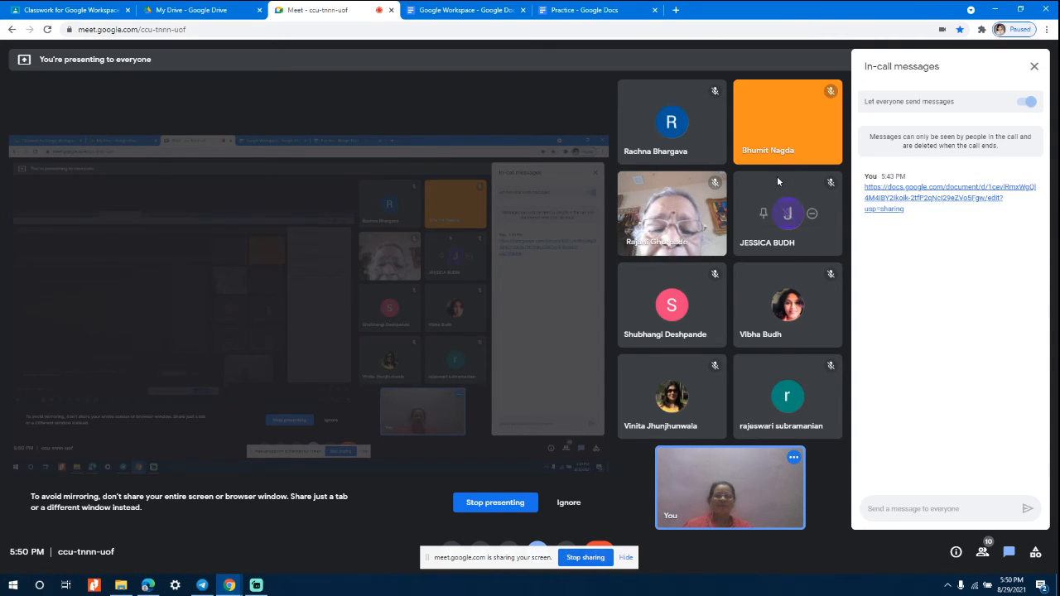
{"action": "mouse_move", "coordinate": [631, 182]}
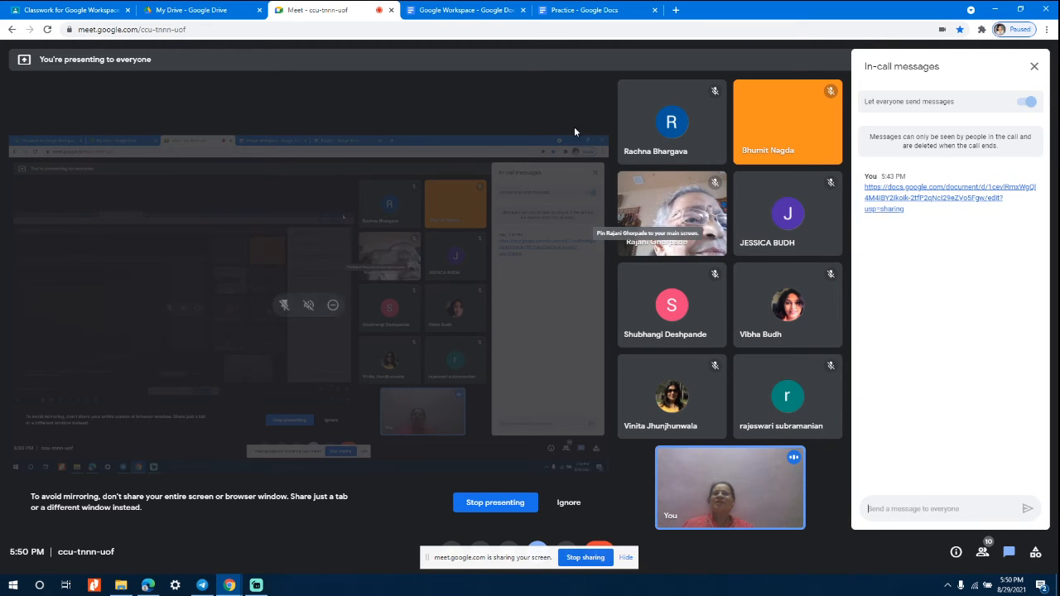
- Return to the Practice document and read the participants' comments and replies beside the table
{"action": "left_click", "coordinate": [594, 11]}
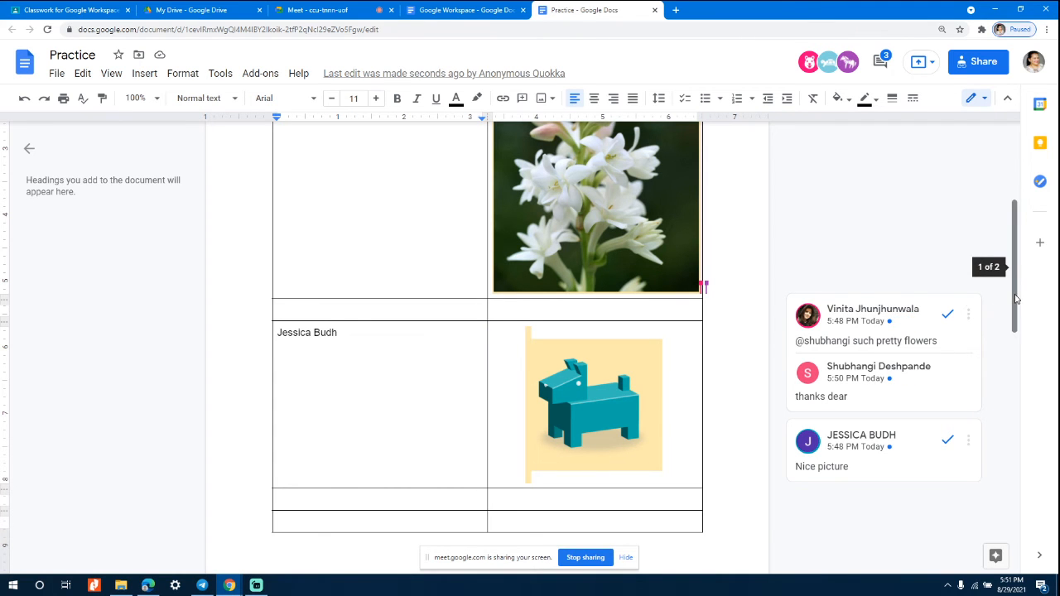
{"action": "mouse_move", "coordinate": [1015, 300]}
{"action": "left_mouse_down"}
{"action": "mouse_move", "coordinate": [1015, 245]}
{"action": "mouse_move", "coordinate": [1015, 308]}
{"action": "left_mouse_up"}
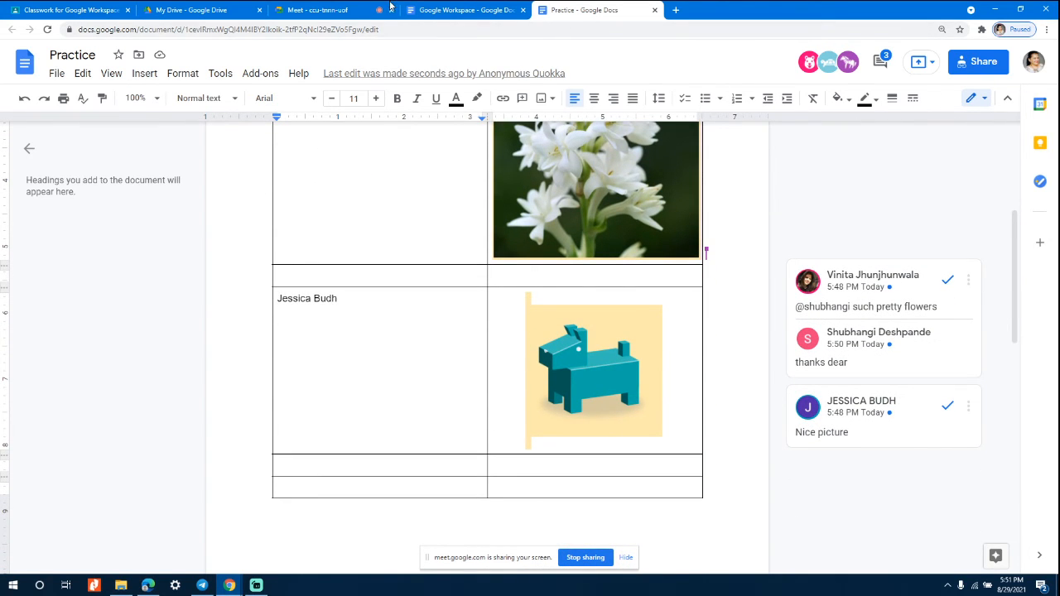
- Switch back to the Google Meet call, check a participant's microphone controls, and display the call in full screen
{"action": "left_click", "coordinate": [347, 13]}
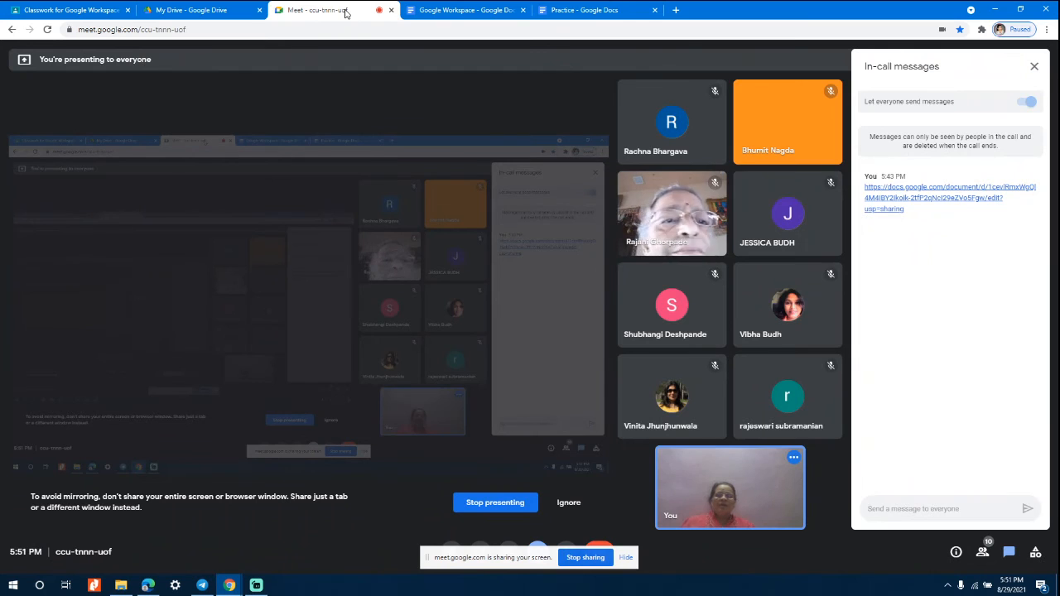
{"action": "mouse_move", "coordinate": [717, 188]}
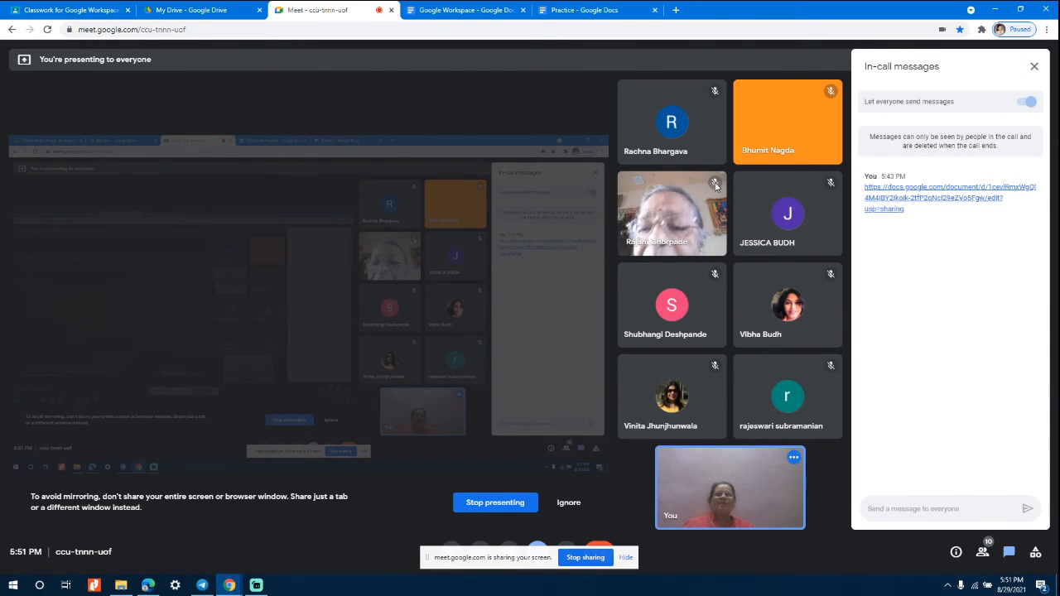
{"action": "mouse_move", "coordinate": [670, 215]}
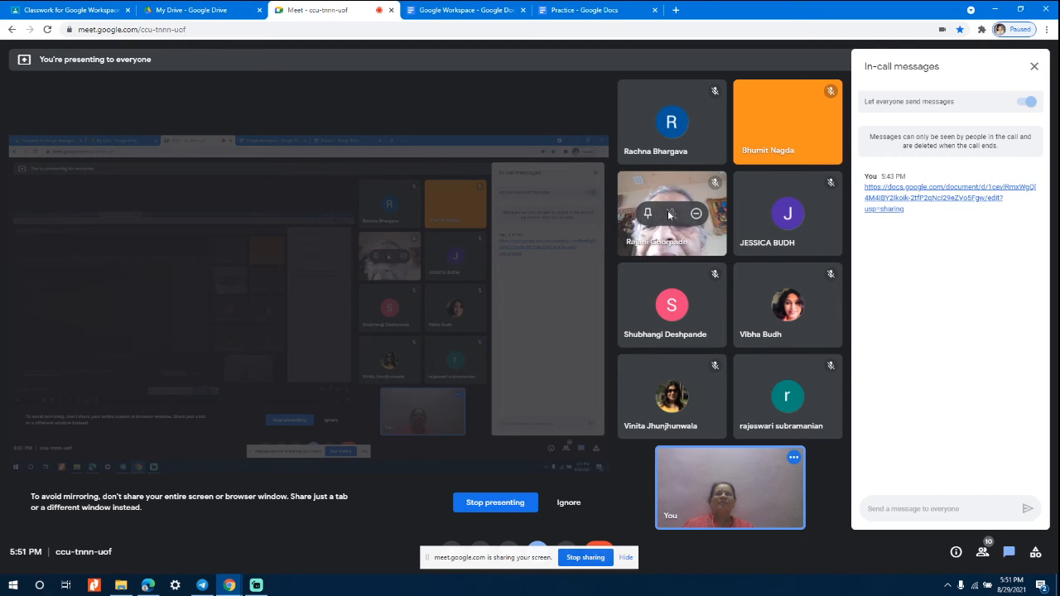
{"action": "right_click", "coordinate": [714, 186]}
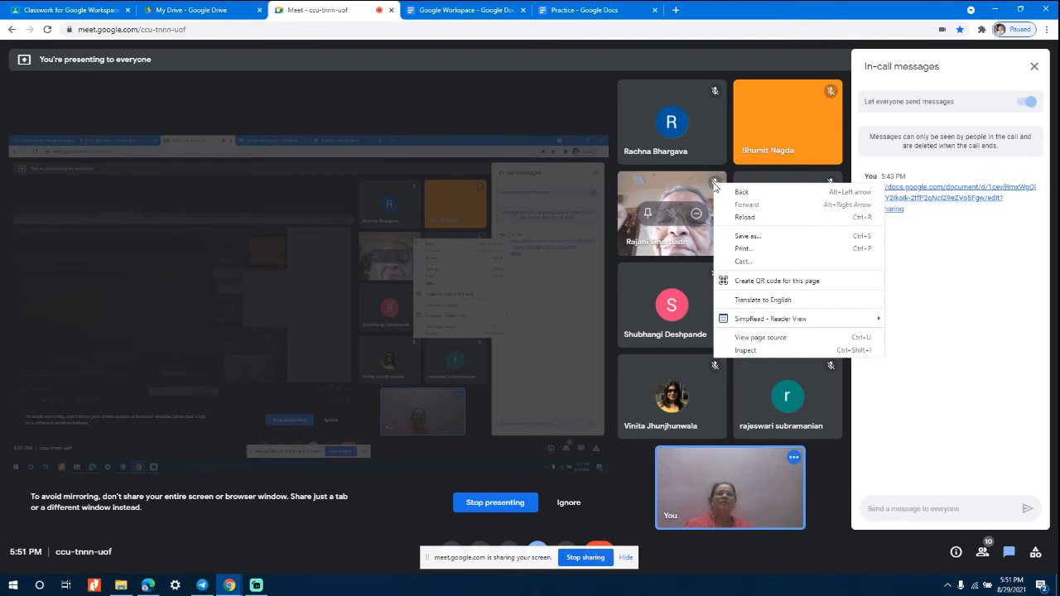
{"action": "key", "text": "Escape"}
{"action": "key", "text": "F11"}
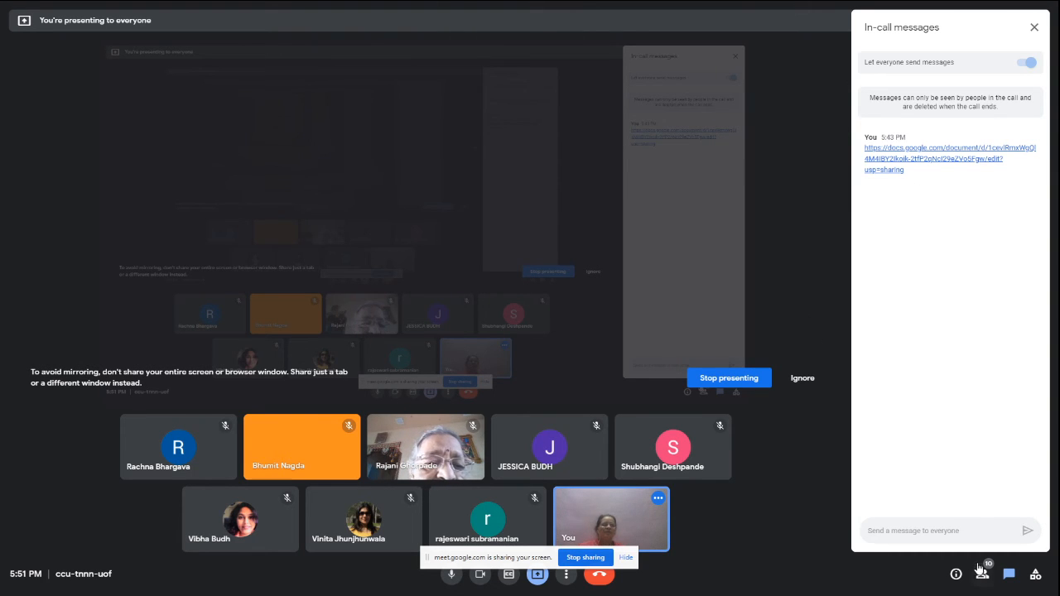
- Look over the list of people in the call, return to the in-call messages, and leave the full-screen view
{"action": "left_click", "coordinate": [983, 577]}
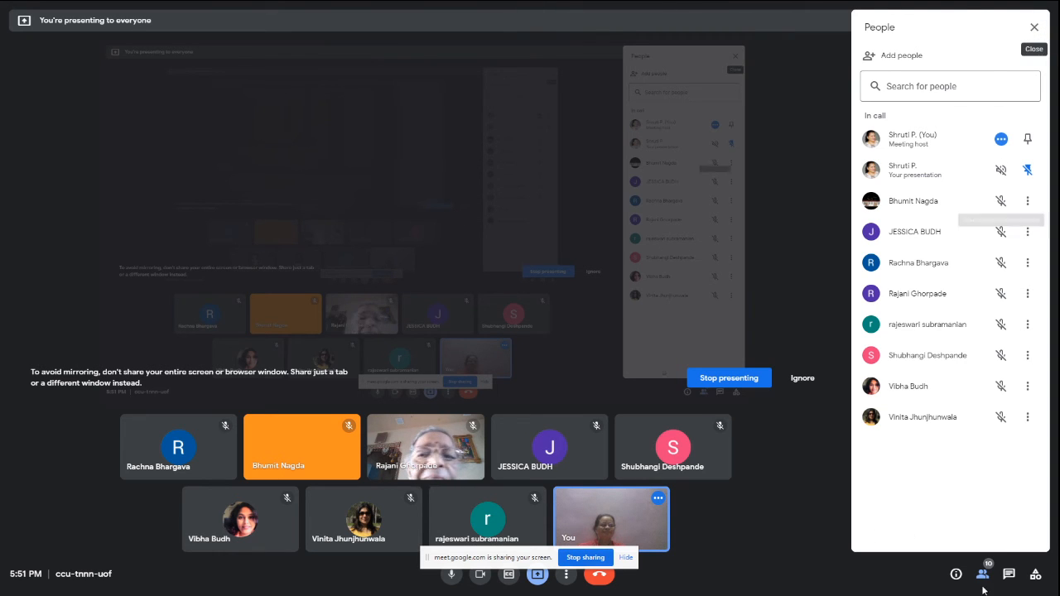
{"action": "left_click", "coordinate": [1010, 575]}
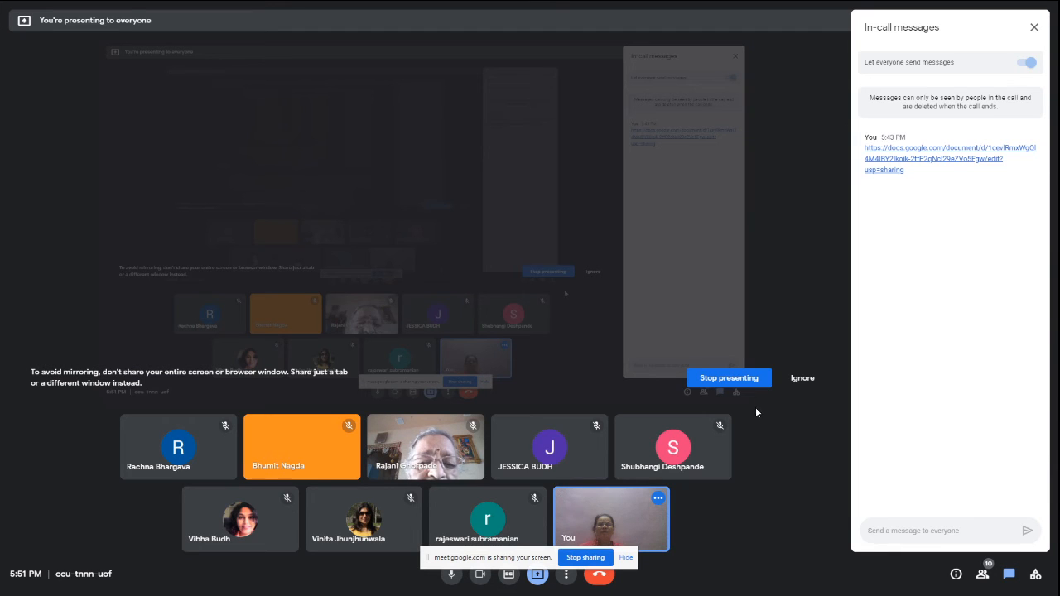
{"action": "mouse_move", "coordinate": [619, 534]}
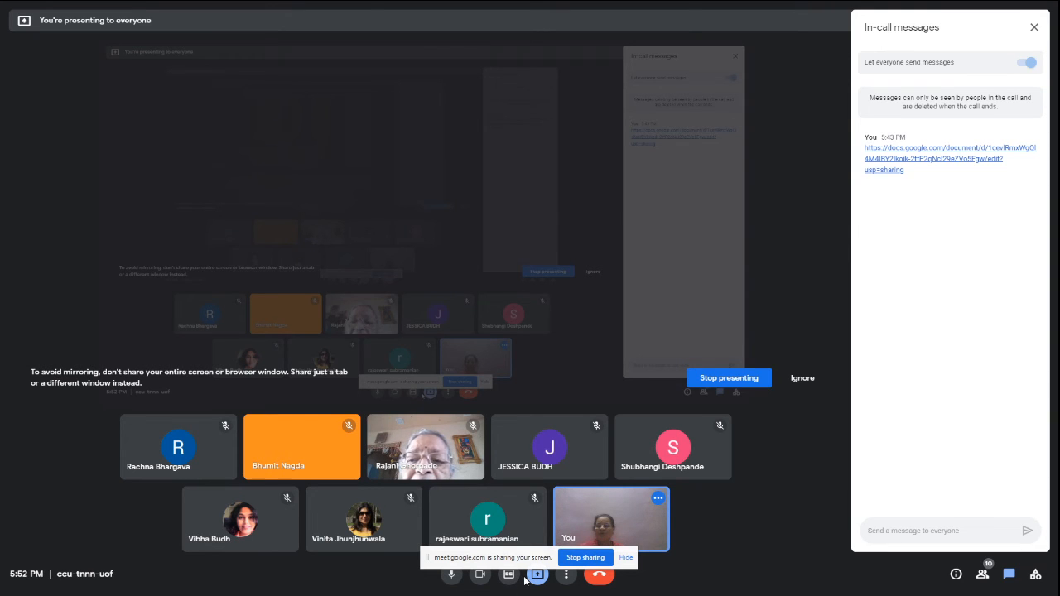
{"action": "key", "text": "Escape"}
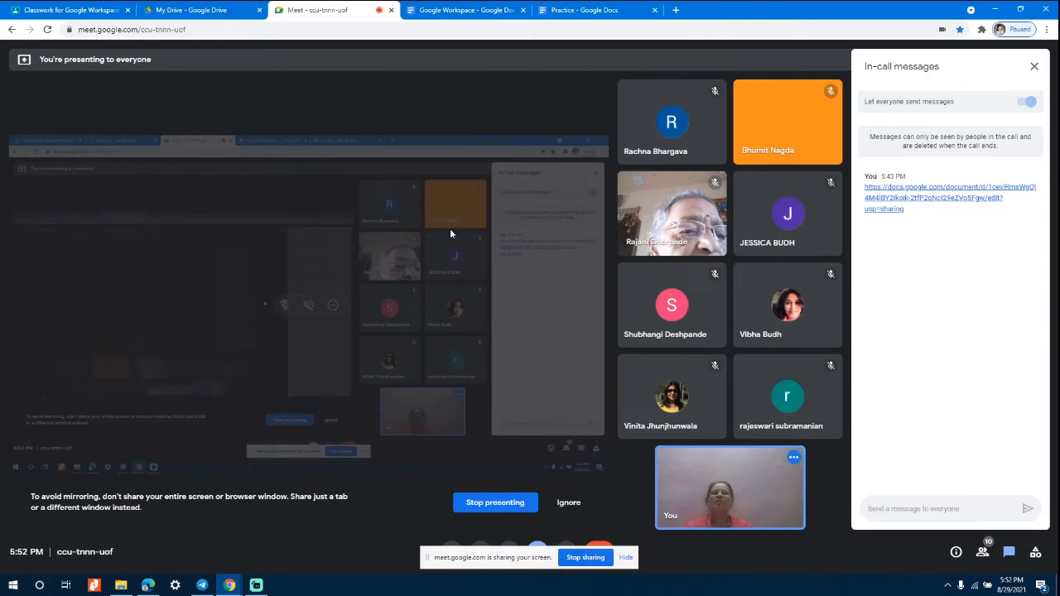
- Return to the Practice document and review the Name and Image table and its comments from the first rows, placing the cursor in the empty second name row
{"action": "left_click", "coordinate": [588, 11]}
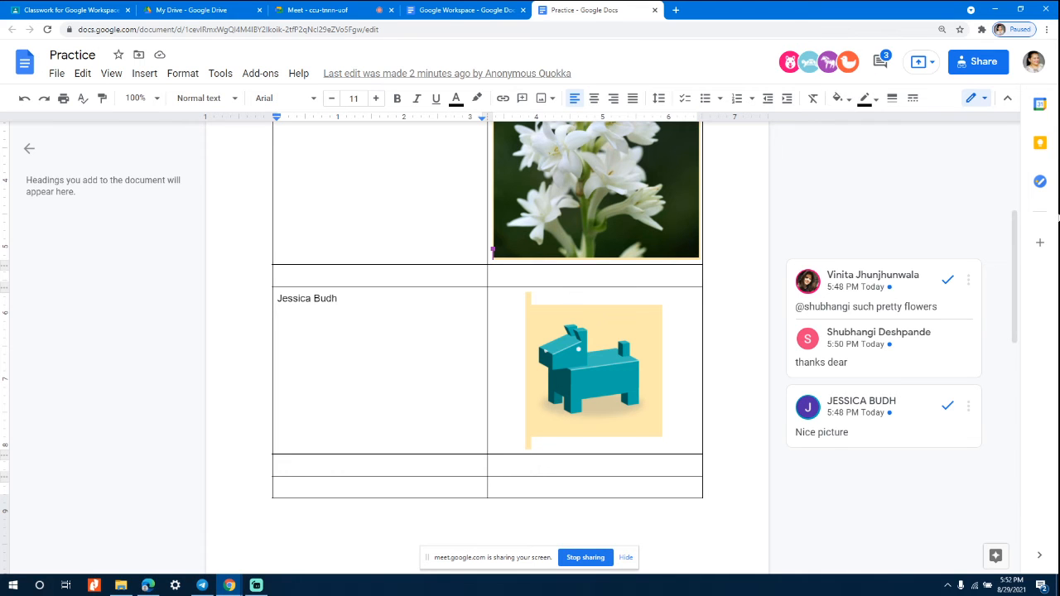
{"action": "left_click", "coordinate": [1018, 238]}
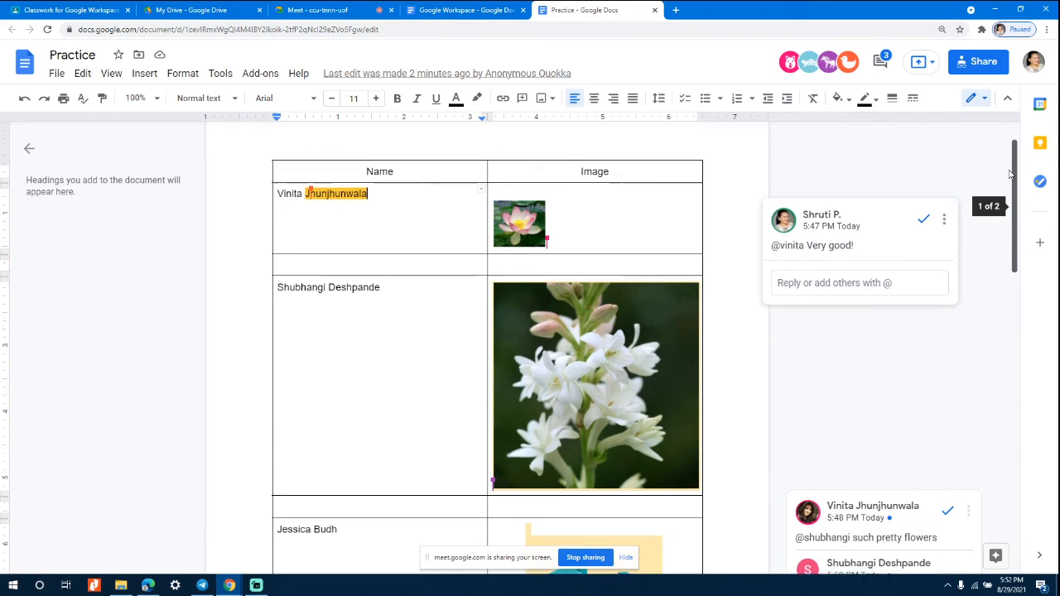
{"action": "left_click", "coordinate": [365, 270]}
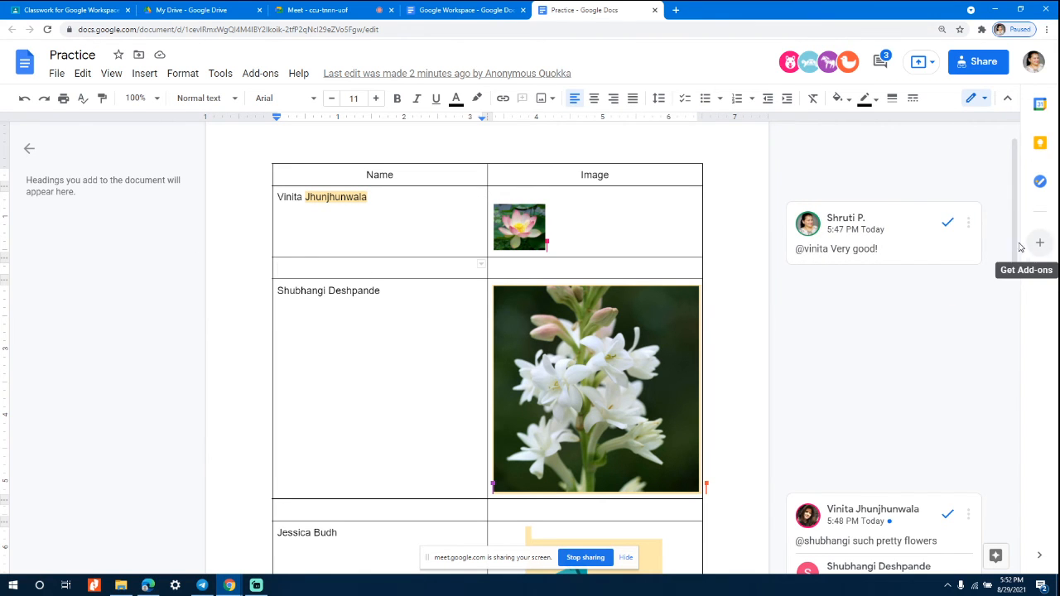
{"action": "mouse_move", "coordinate": [1018, 242]}
{"action": "left_mouse_down"}
{"action": "mouse_move", "coordinate": [1024, 279]}
{"action": "mouse_move", "coordinate": [1019, 262]}
{"action": "left_mouse_up"}
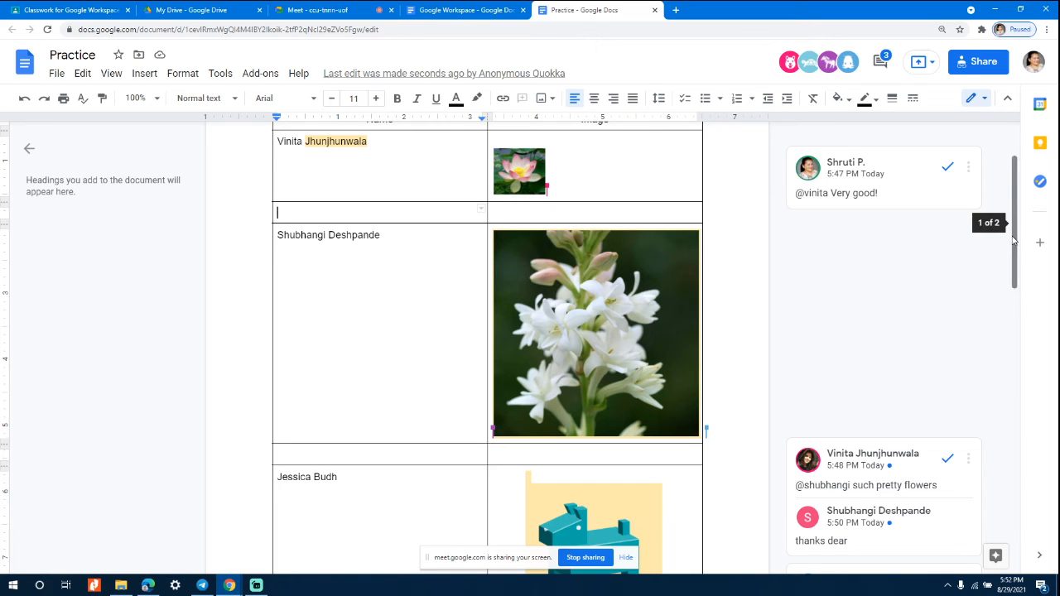
{"action": "mouse_move", "coordinate": [1011, 240]}
{"action": "left_mouse_down"}
{"action": "mouse_move", "coordinate": [1022, 297]}
{"action": "mouse_move", "coordinate": [1017, 233]}
{"action": "left_mouse_up"}
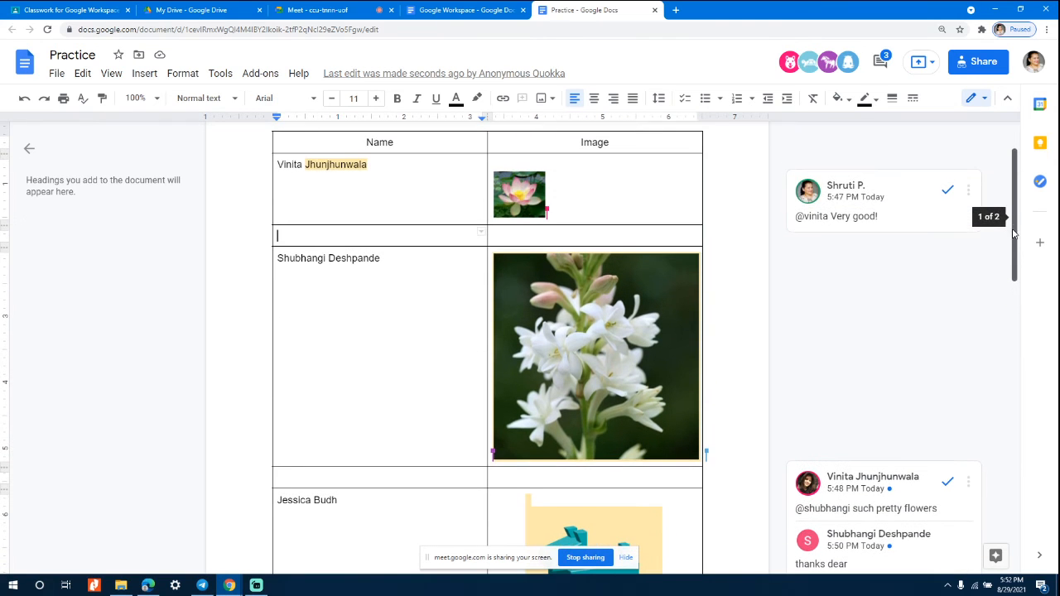
- Switch to the Google Meet call and stop sharing the screen with the participants
{"action": "left_click", "coordinate": [305, 11]}
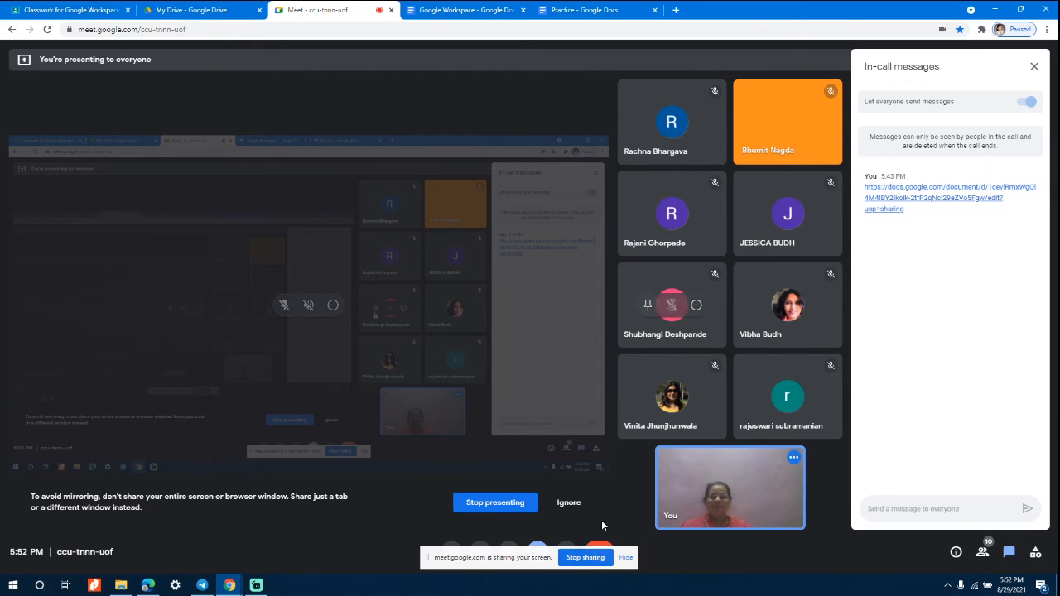
{"action": "left_click", "coordinate": [584, 559]}
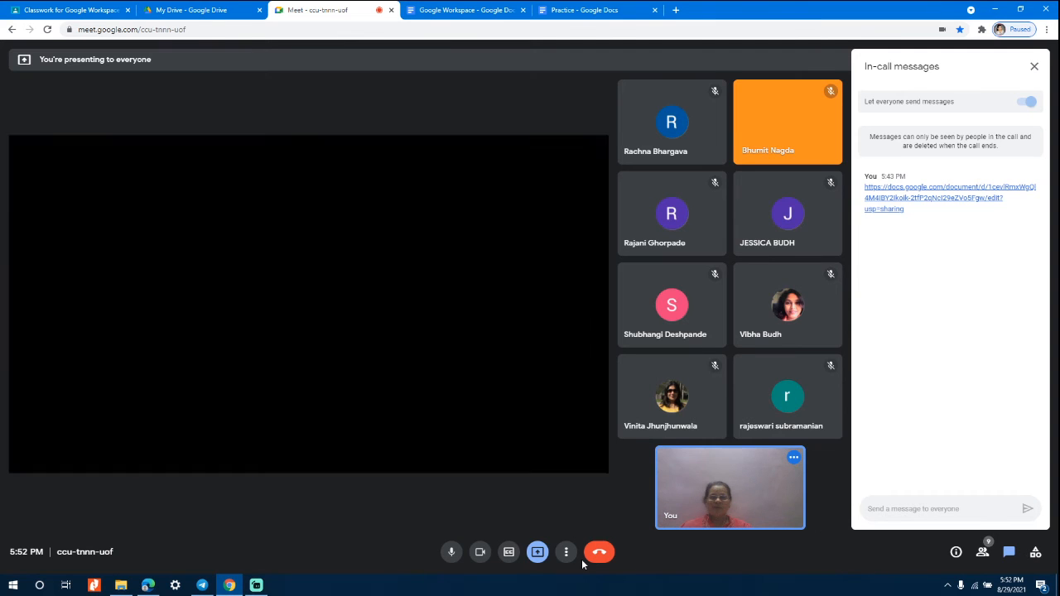